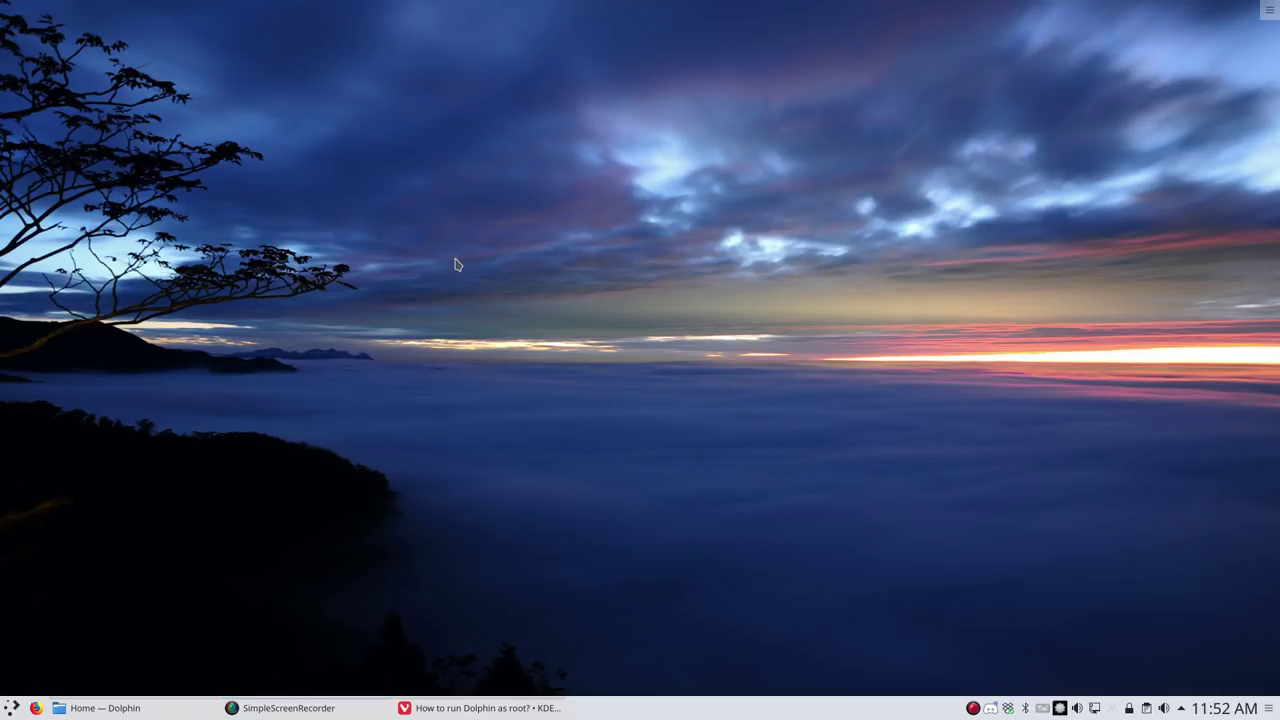
Open a terminal in the screen centre and search yay for 'open as root dolphin'
key("ctrl+alt+t")
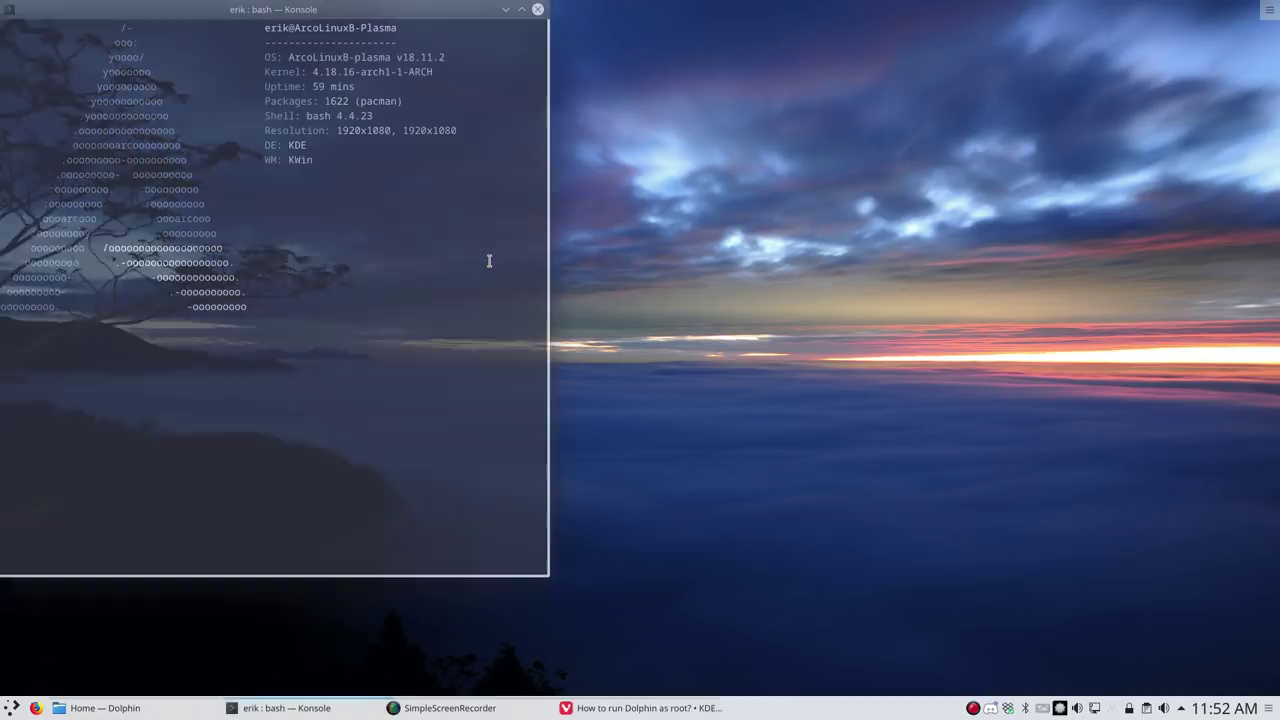
left_click_drag(380, 20, 712, 40)
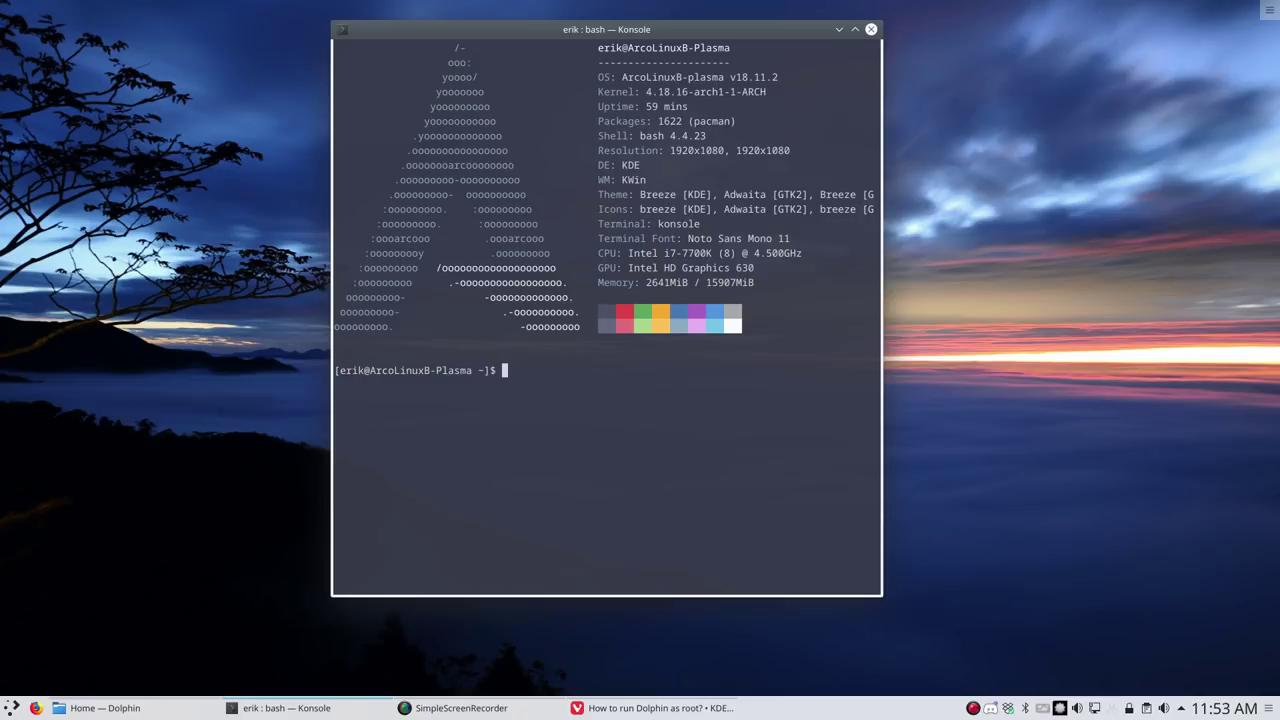
type("yay open as root dolphin")
key("Return")
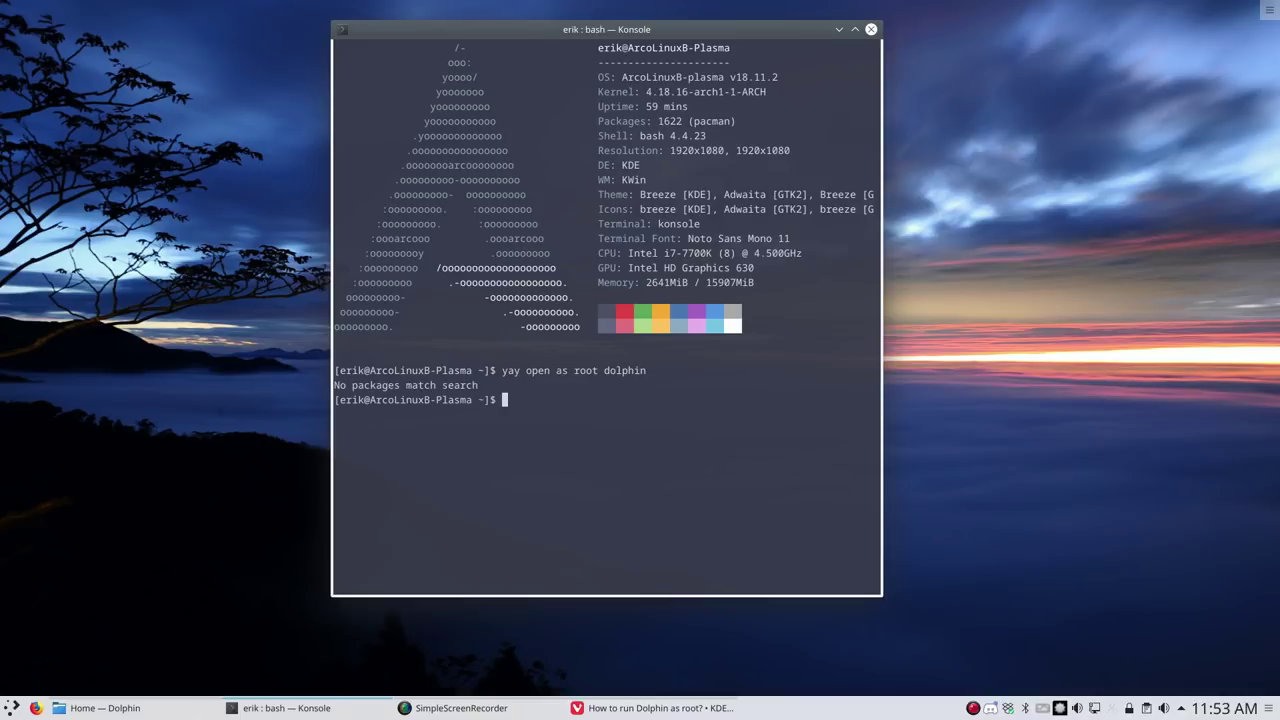
Rerun the search as 'yay open as root', cancel the gvim-checkpath prompt, and trim the command
key("Up")
key("BackSpace")
key("BackSpace")
key("BackSpace")
key("BackSpace")
key("BackSpace")
key("BackSpace")
key("BackSpace")
key("Return")
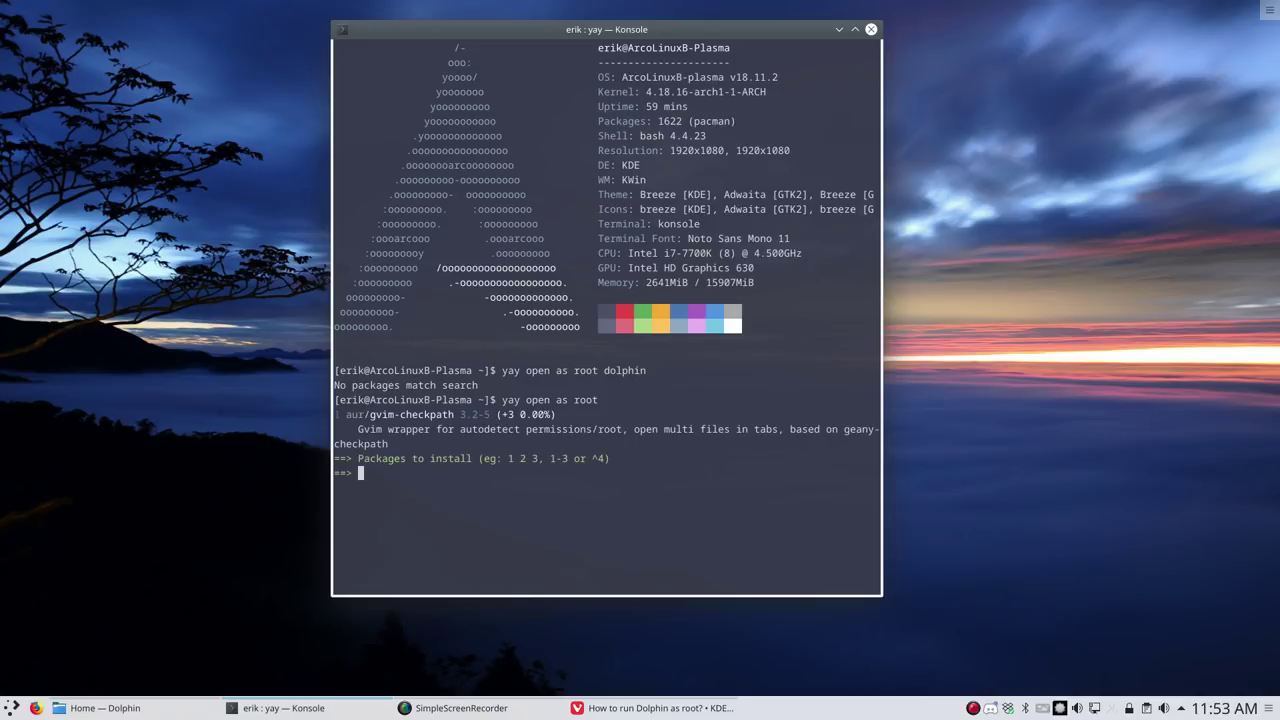
key("Up")
key("ctrl+c")
key("Up")
key("BackSpace")
key("BackSpace")
key("BackSpace")
key("BackSpace")
key("BackSpace")
key("BackSpace")
key("BackSpace")
key("BackSpace")
key("BackSpace")
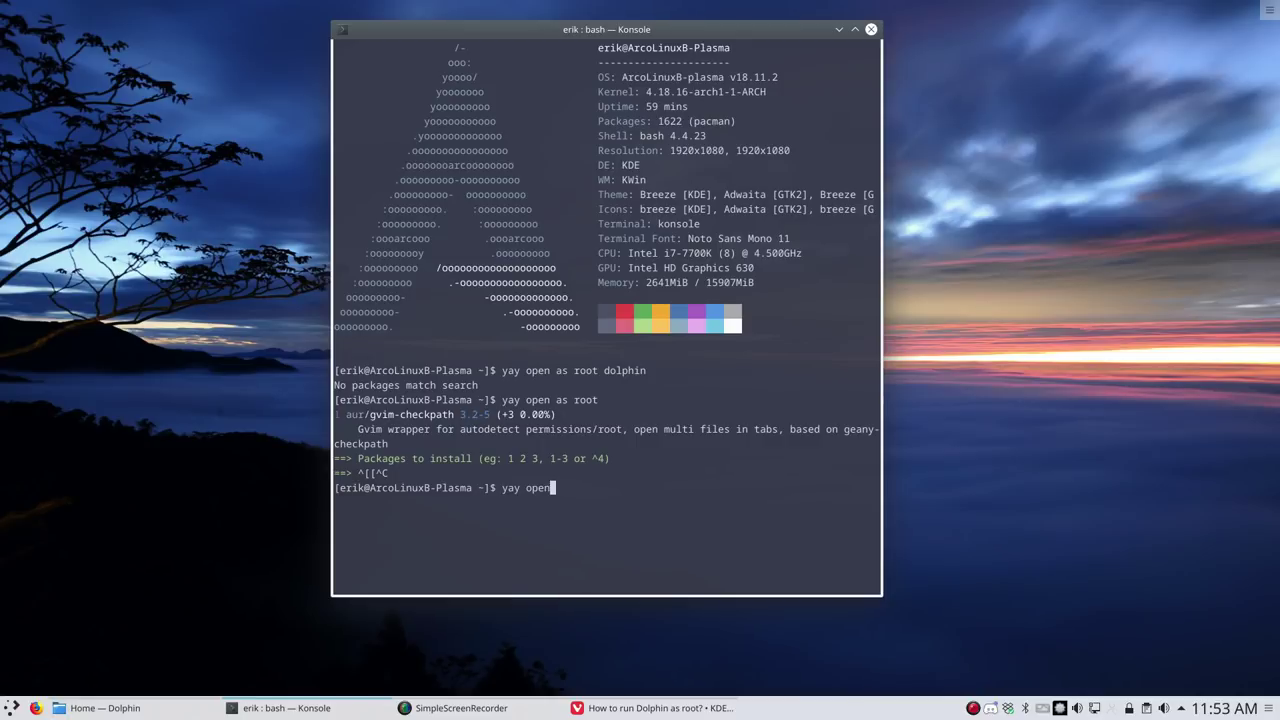
Search yay for 'dolphin' packages and locate kde-servicemenus-rootactions in the results
key("BackSpace")
key("BackSpace")
key("BackSpace")
key("BackSpace")
type("dolphin")
key("Return")
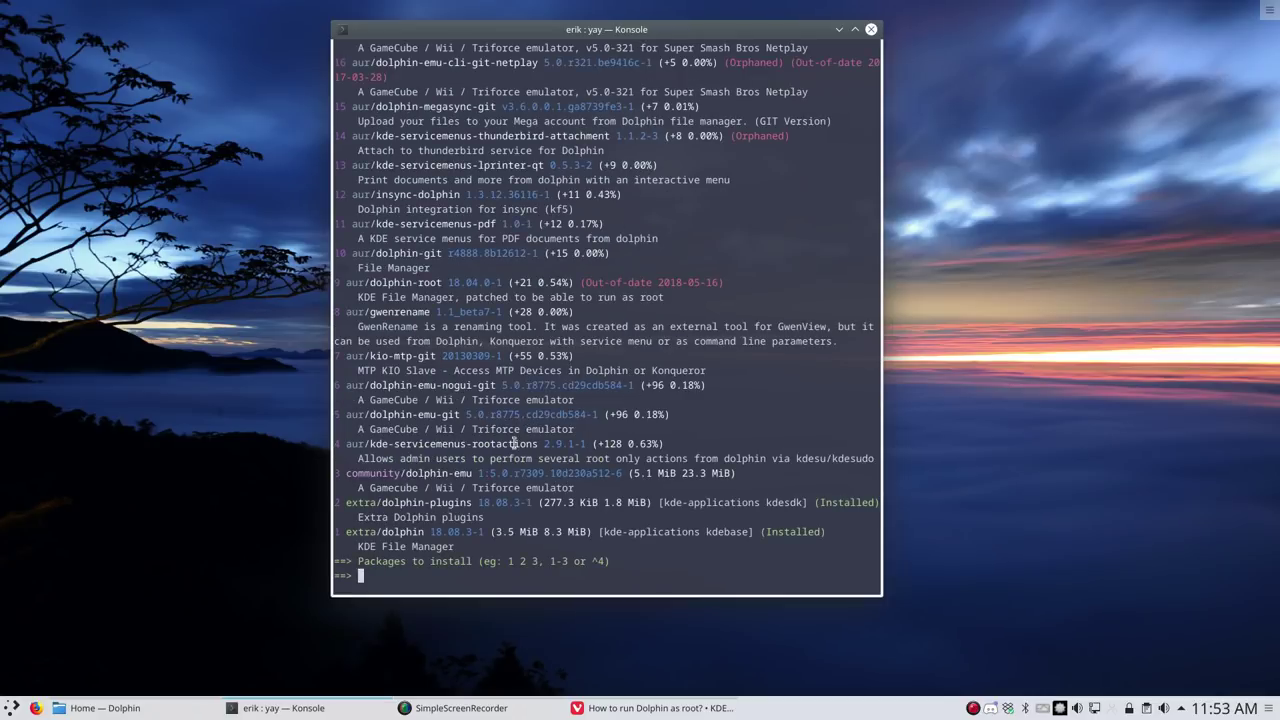
left_click_drag(538, 444, 364, 443)
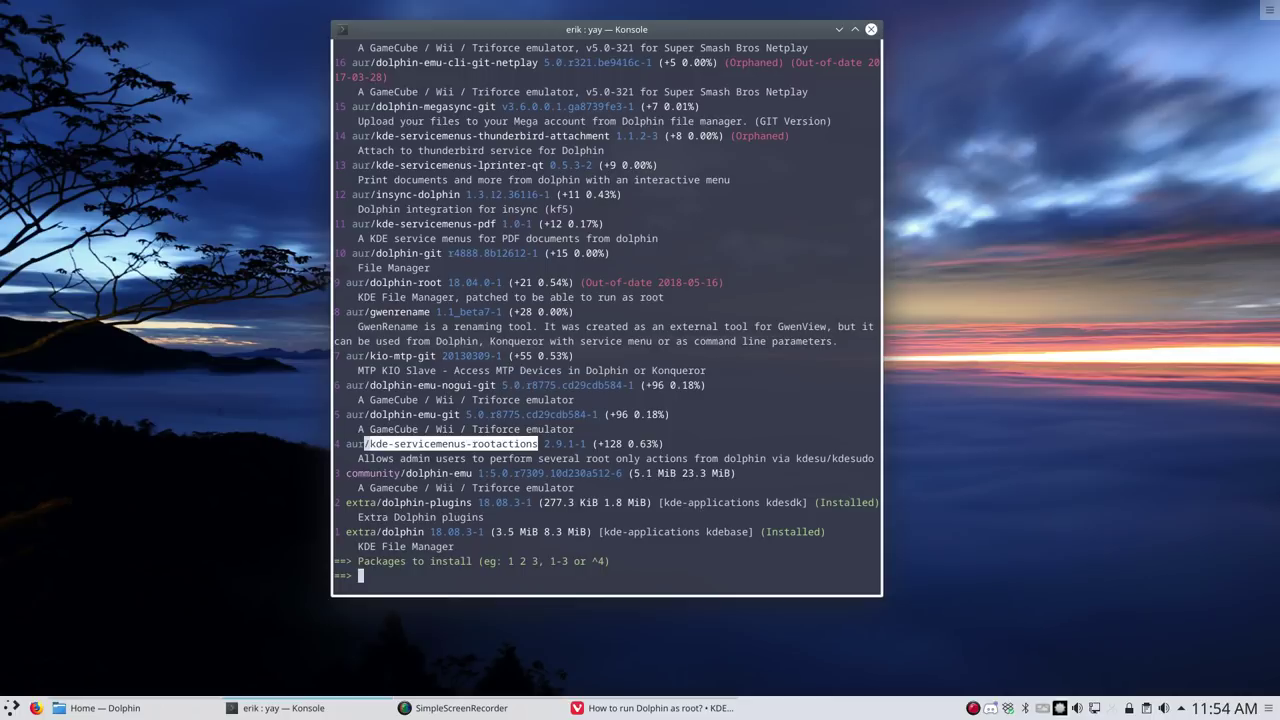
left_click(366, 444)
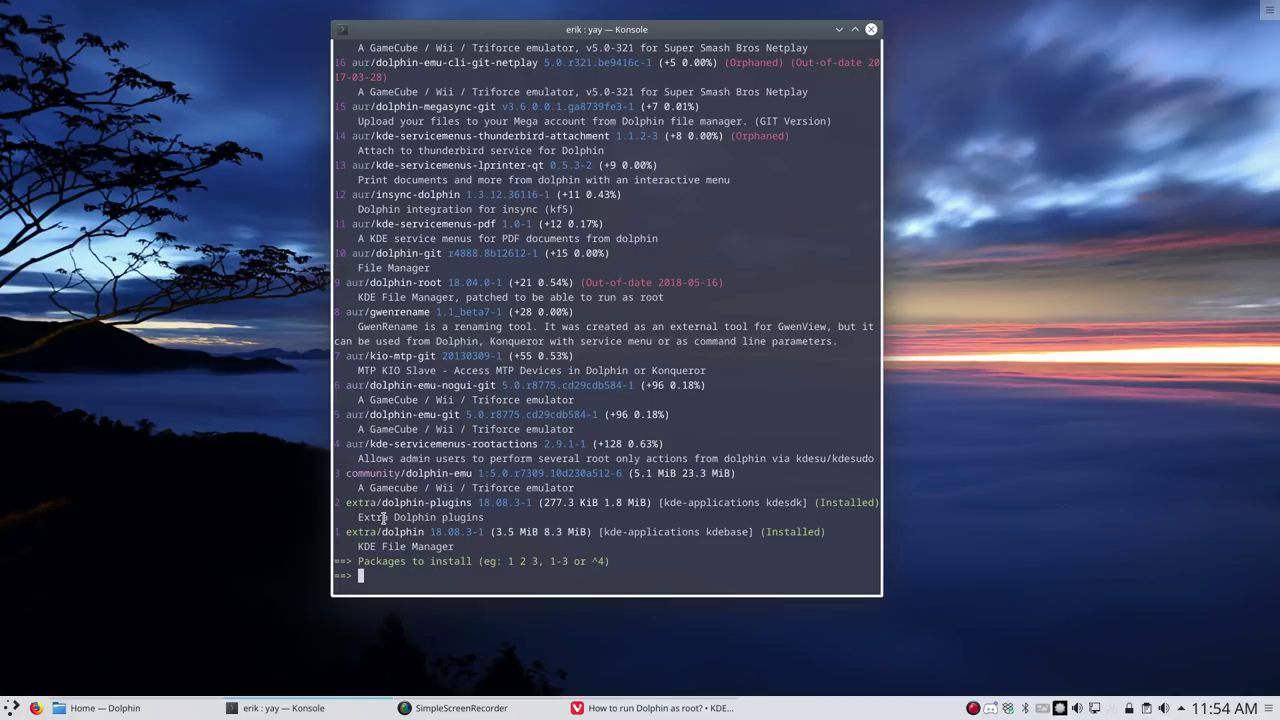
Choose package 4, kde-servicemenus-rootactions, then shift the terminal right and bring Dolphin forward
type("4")
left_click_drag(660, 444, 336, 445)
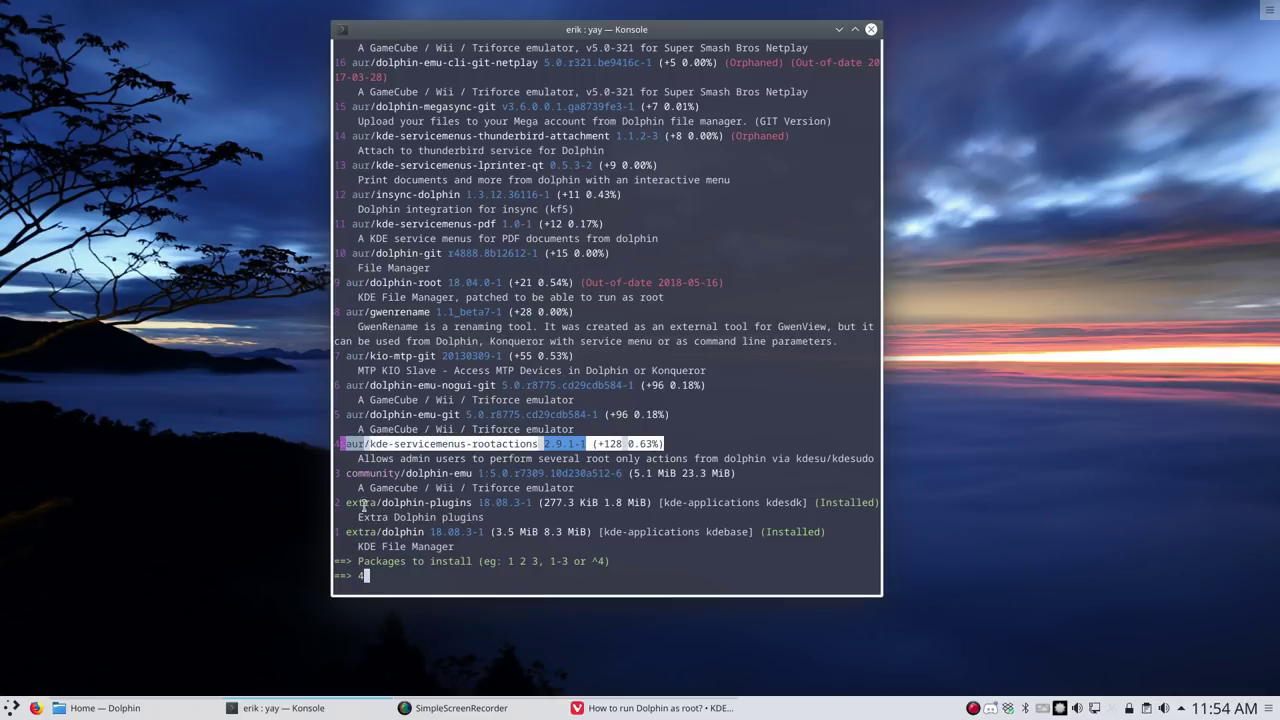
key("Return")
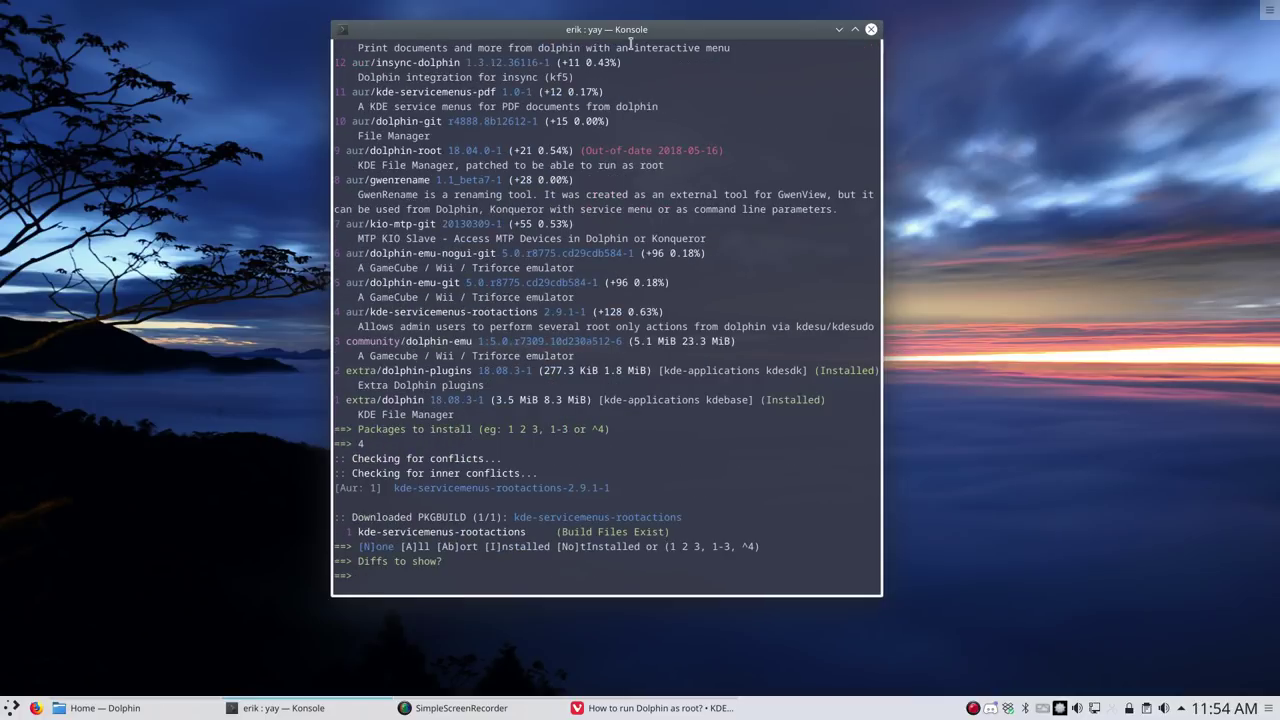
left_click_drag(641, 33, 904, 28)
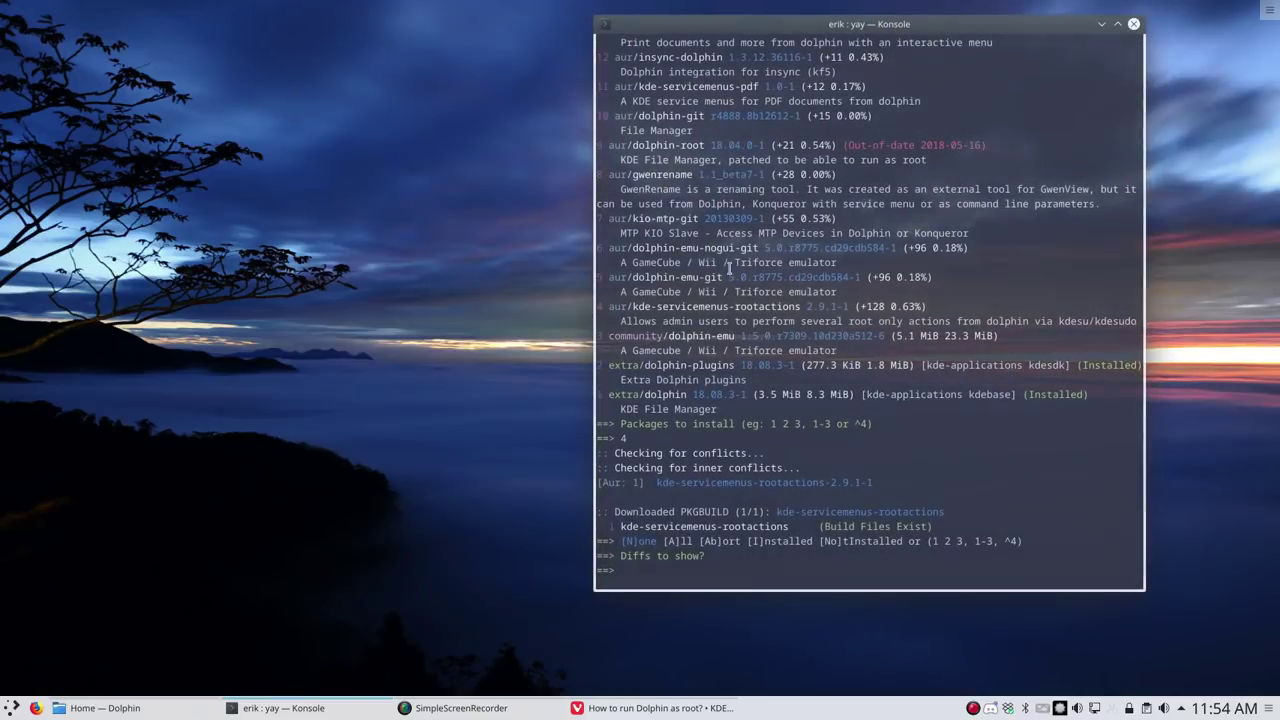
left_click(200, 652)
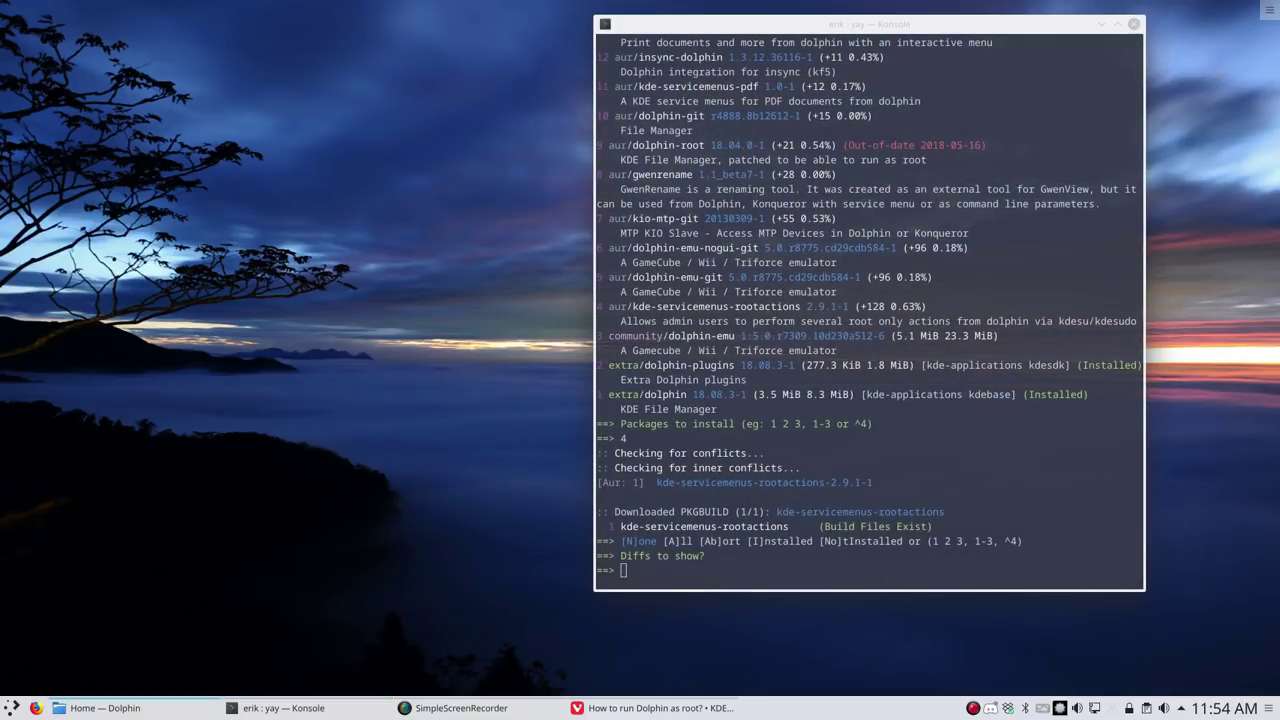
Move Dolphin to the top-left and check its context-menu Actions for root options
left_click(105, 708)
left_click_drag(757, 143, 284, 44)
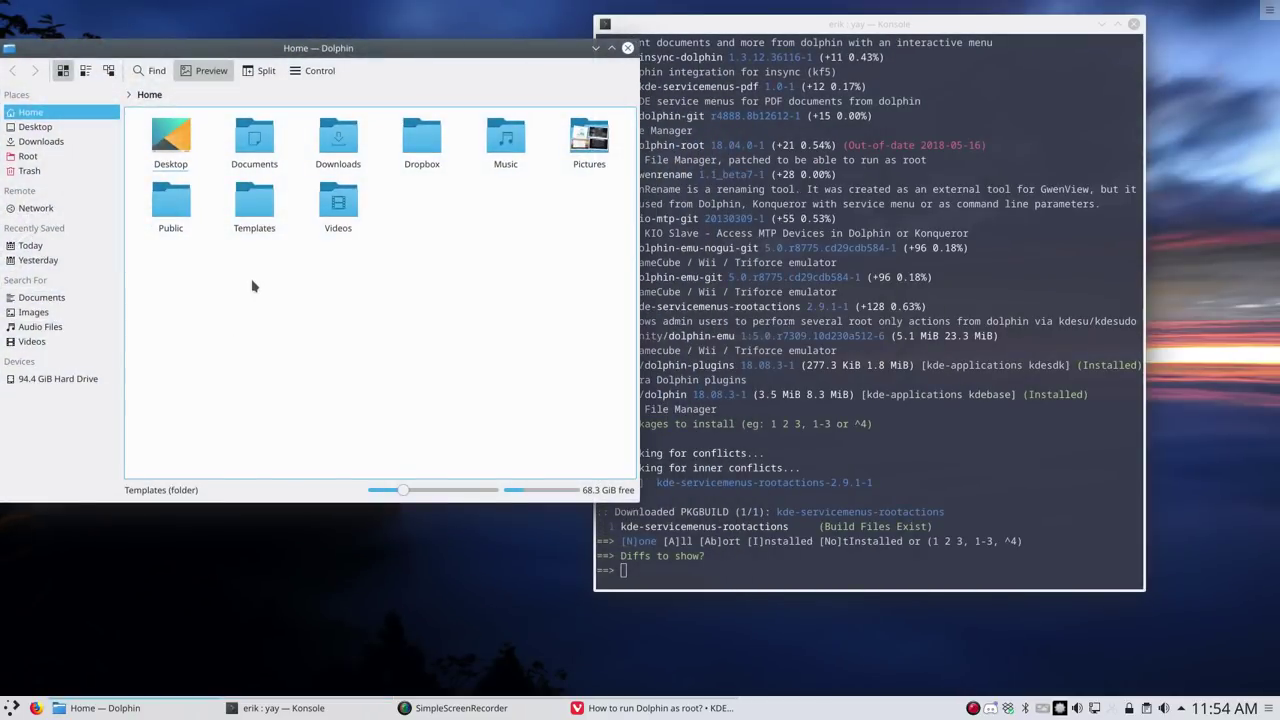
right_click(252, 287)
mouse_move(366, 452)
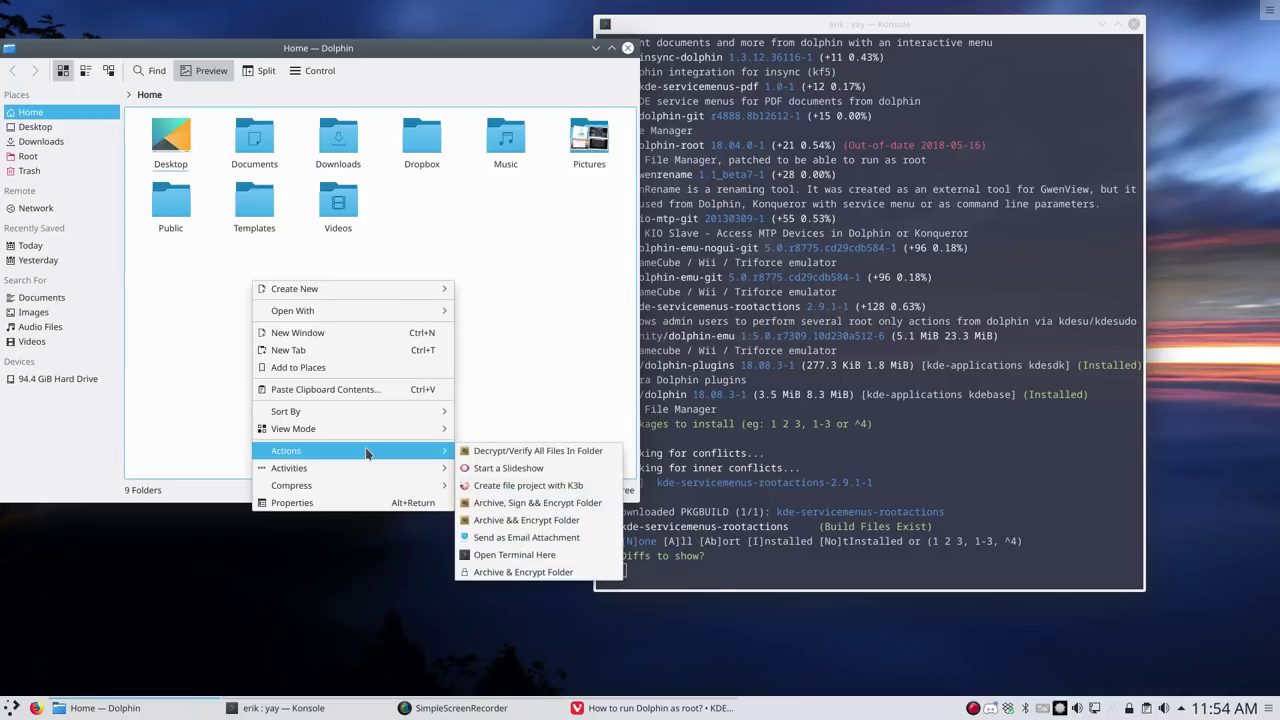
mouse_move(360, 487)
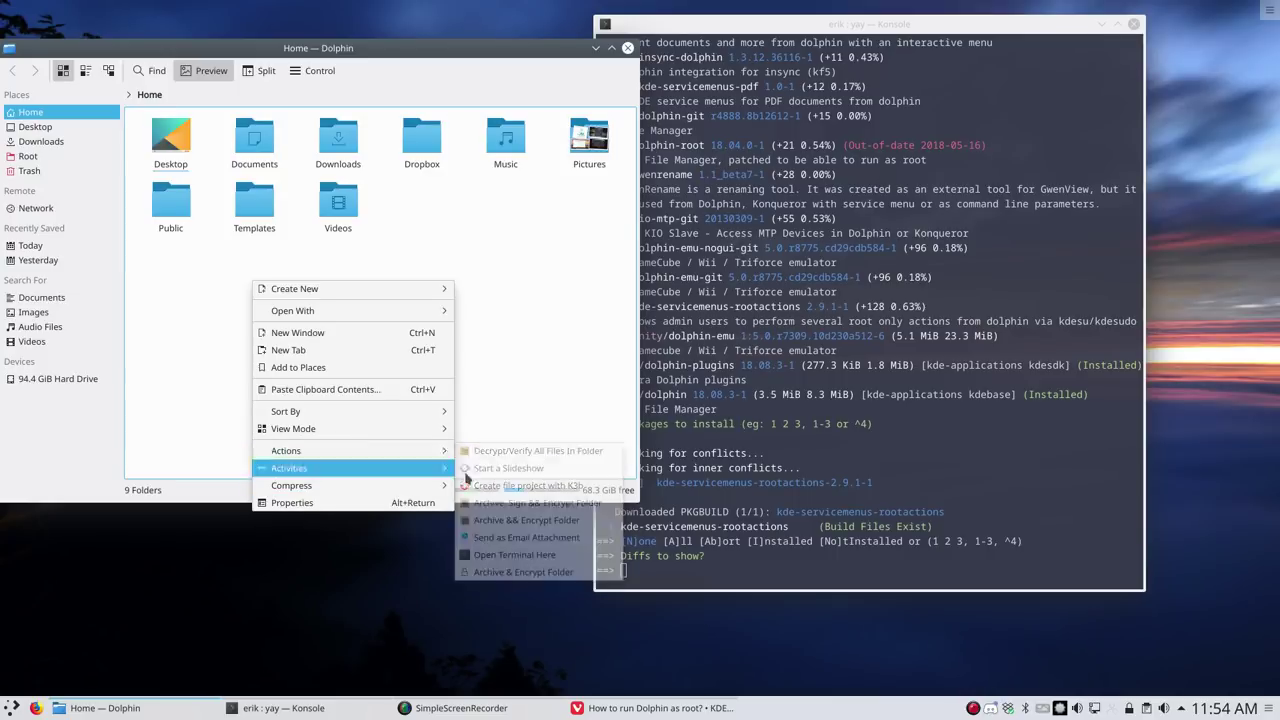
Skip the diffs and enter the sudo password to install kde-servicemenus-rootactions 2.9.1-1
left_click(865, 539)
key("Return")
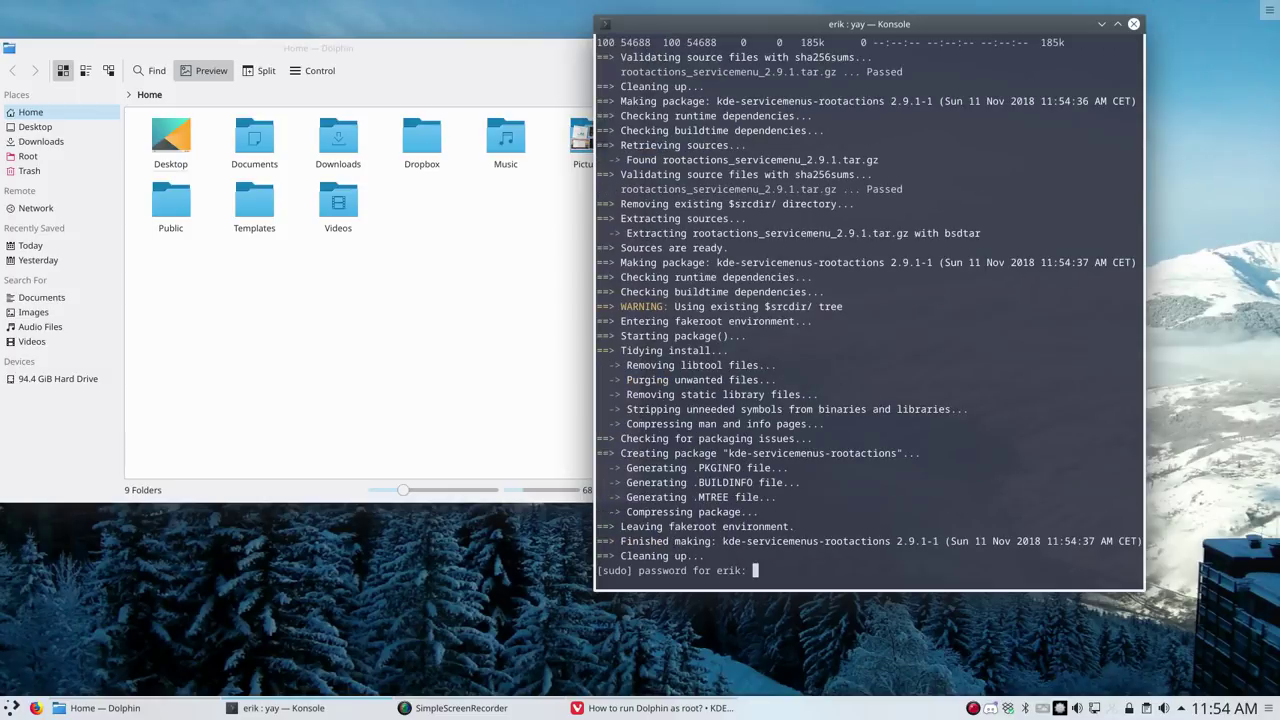
key("Return")
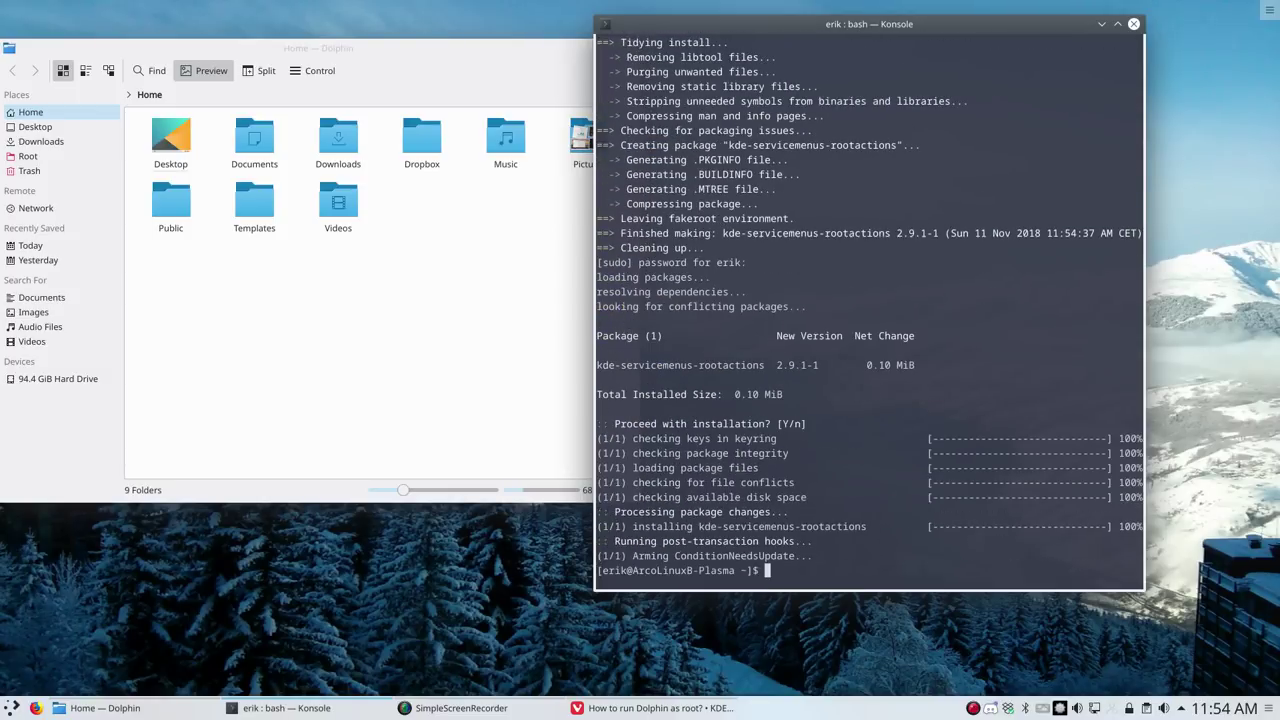
Confirm the empty-area context menu in Dolphin now offers Root Actions
left_click(340, 236)
right_click(340, 236)
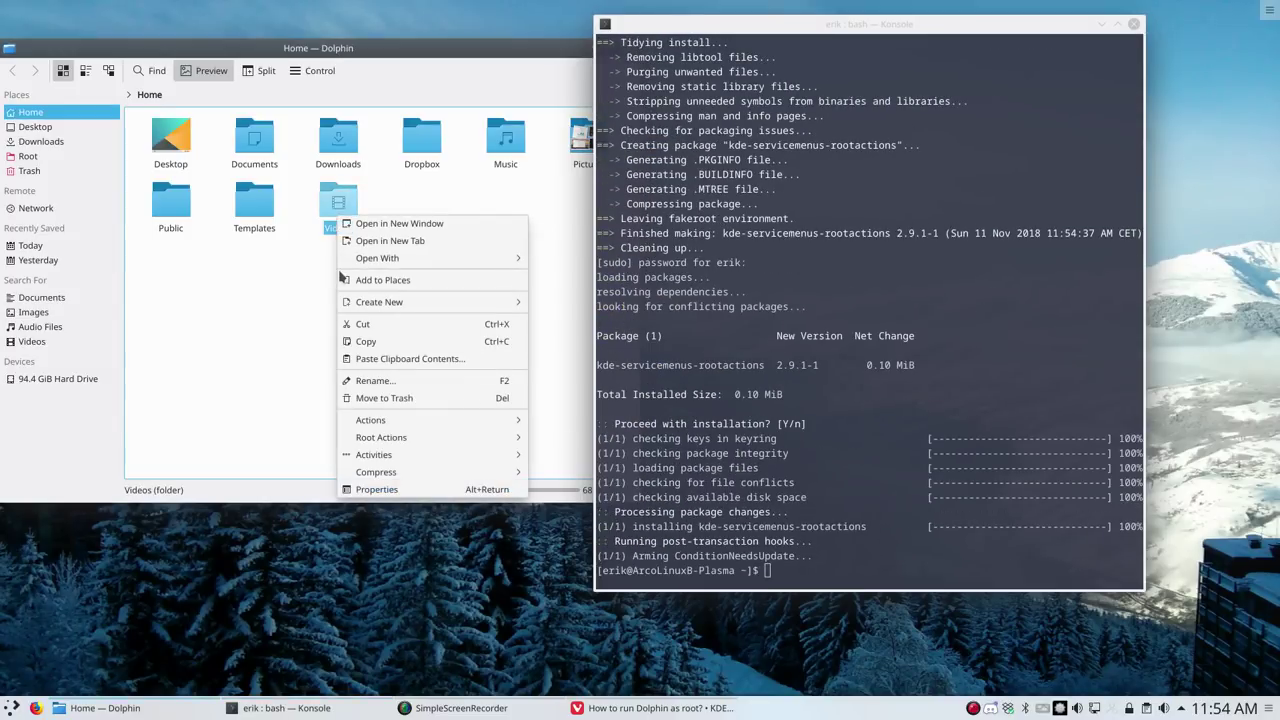
left_click(250, 362)
right_click(250, 362)
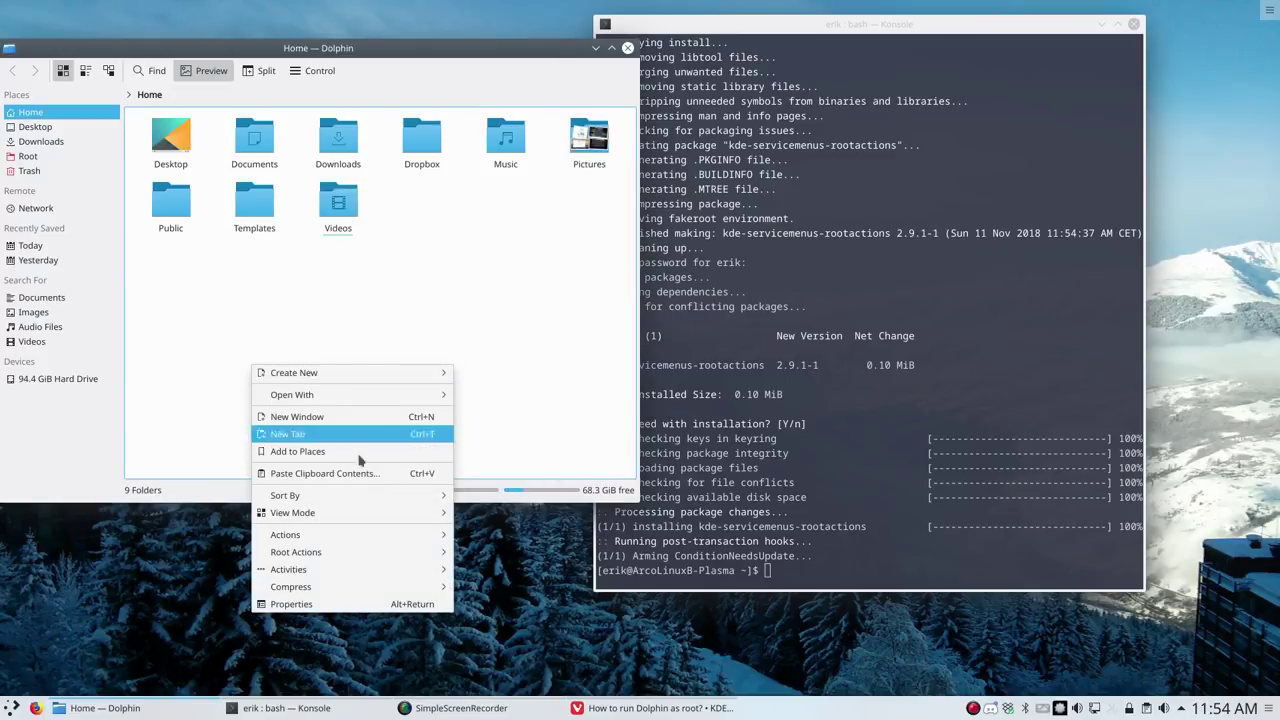
mouse_move(342, 554)
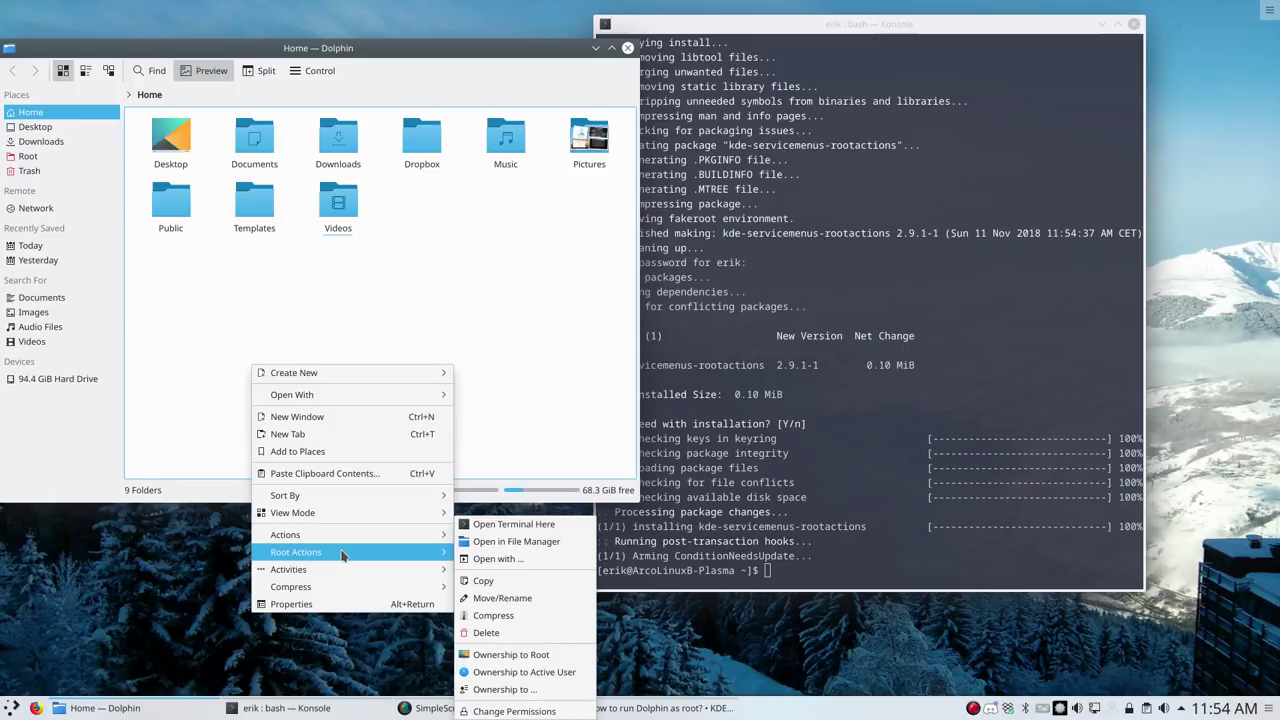
left_click(534, 252)
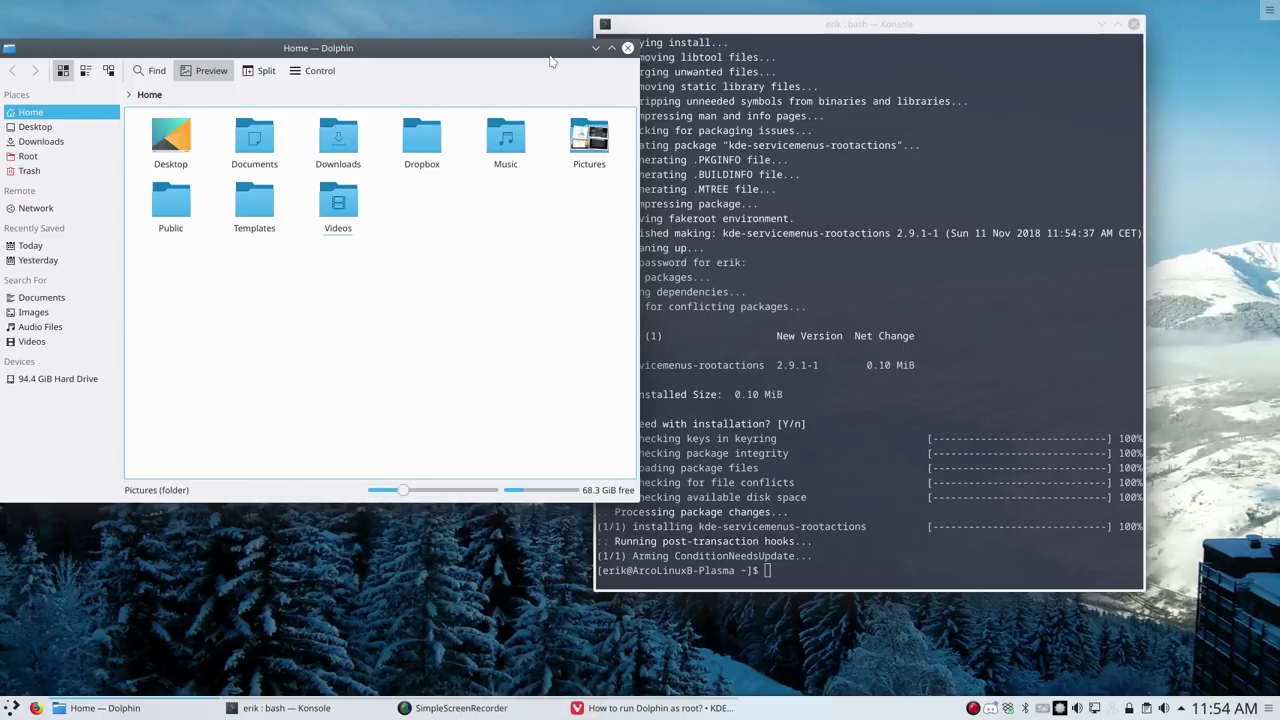
Close the Dolphin window and the Konsole terminal
left_click_drag(544, 55, 813, 131)
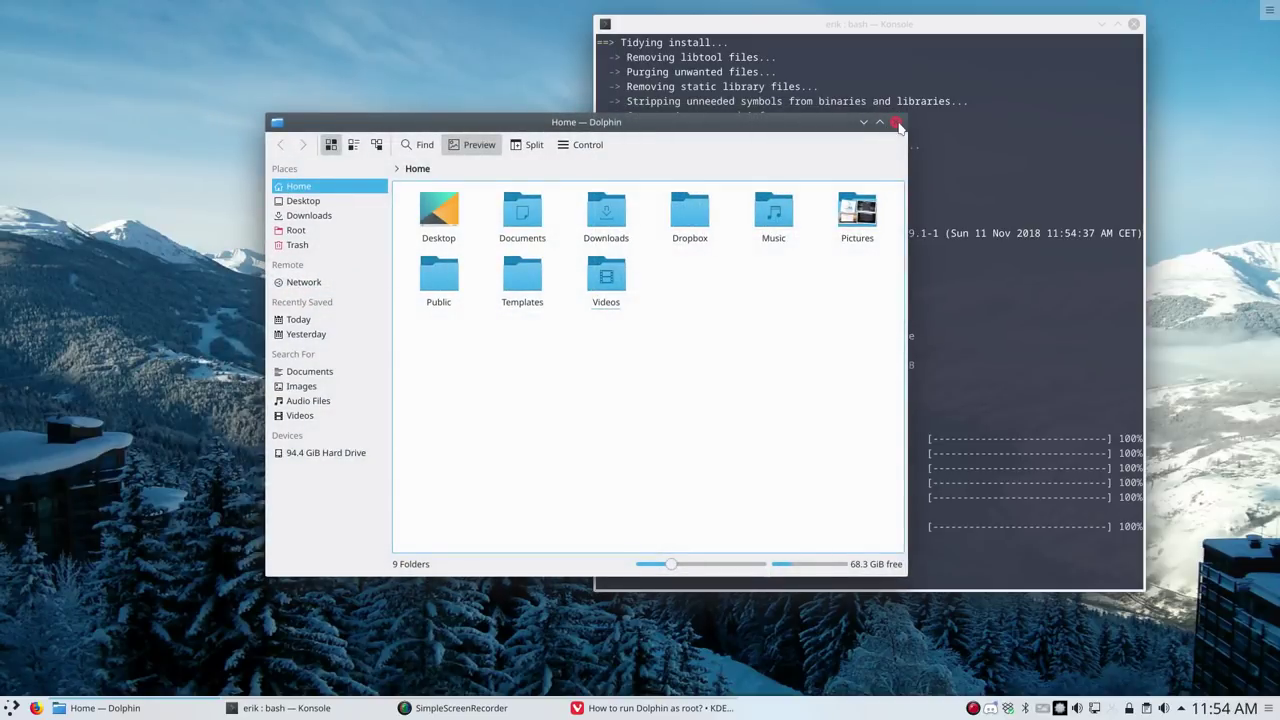
left_click(896, 122)
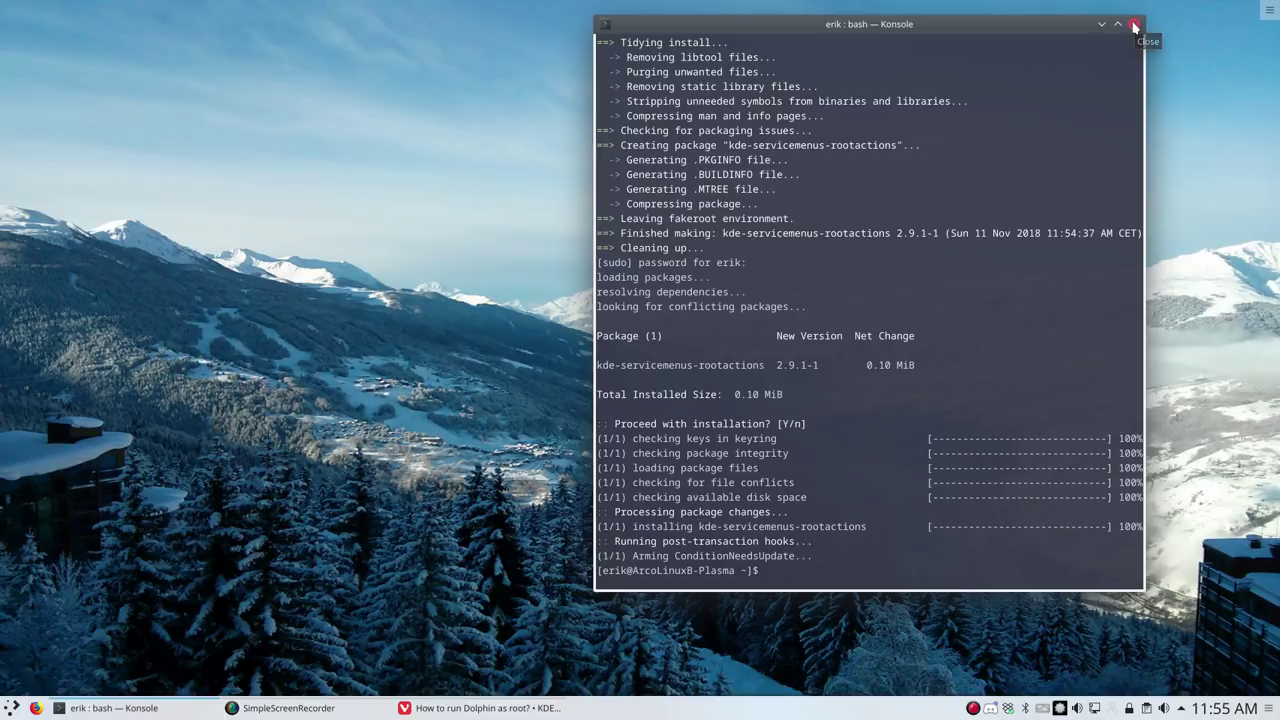
left_click(1134, 26)
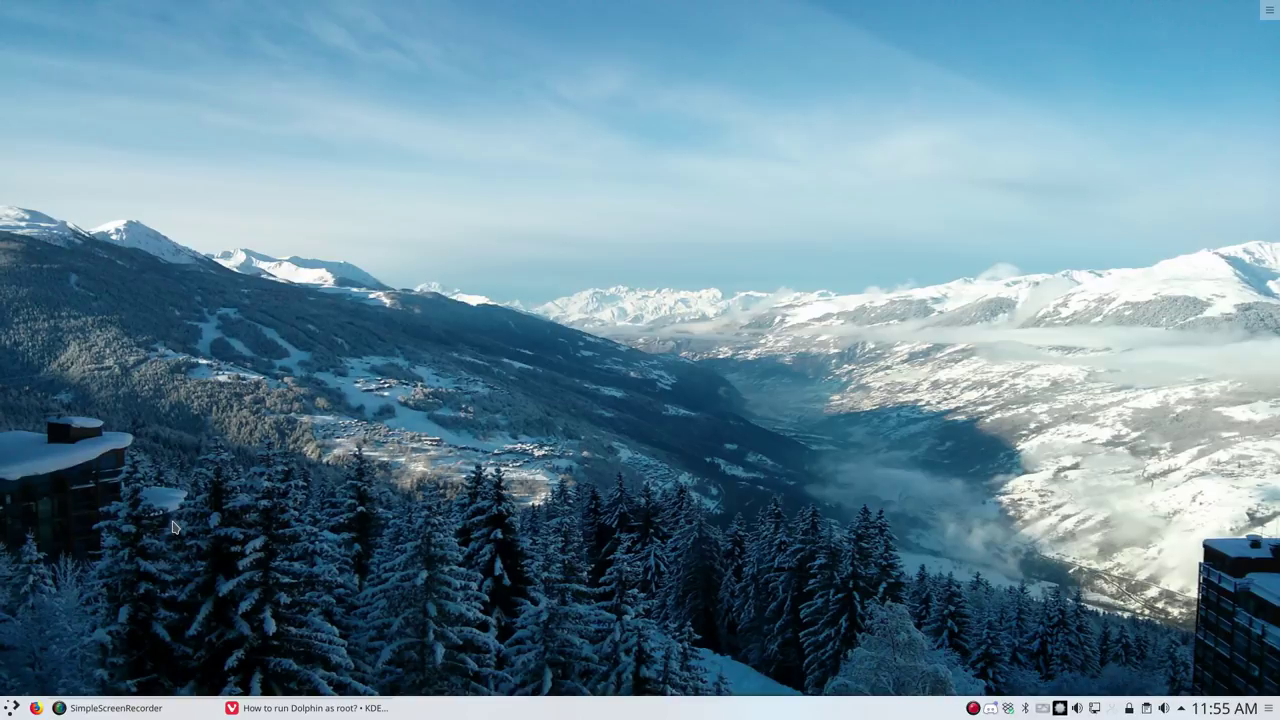
Reopen Dolphin on Home, centre it, check its context menu, and open the Control menu
key("super+e")
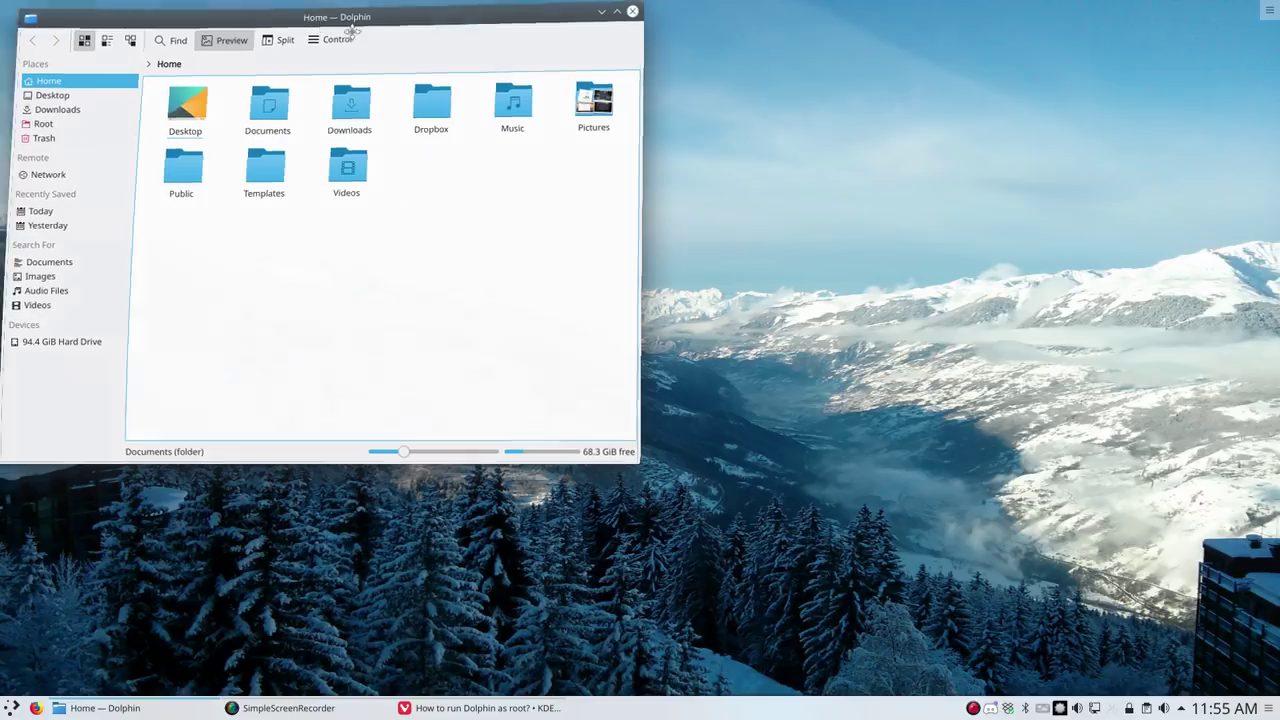
left_click_drag(300, 17, 632, 92)
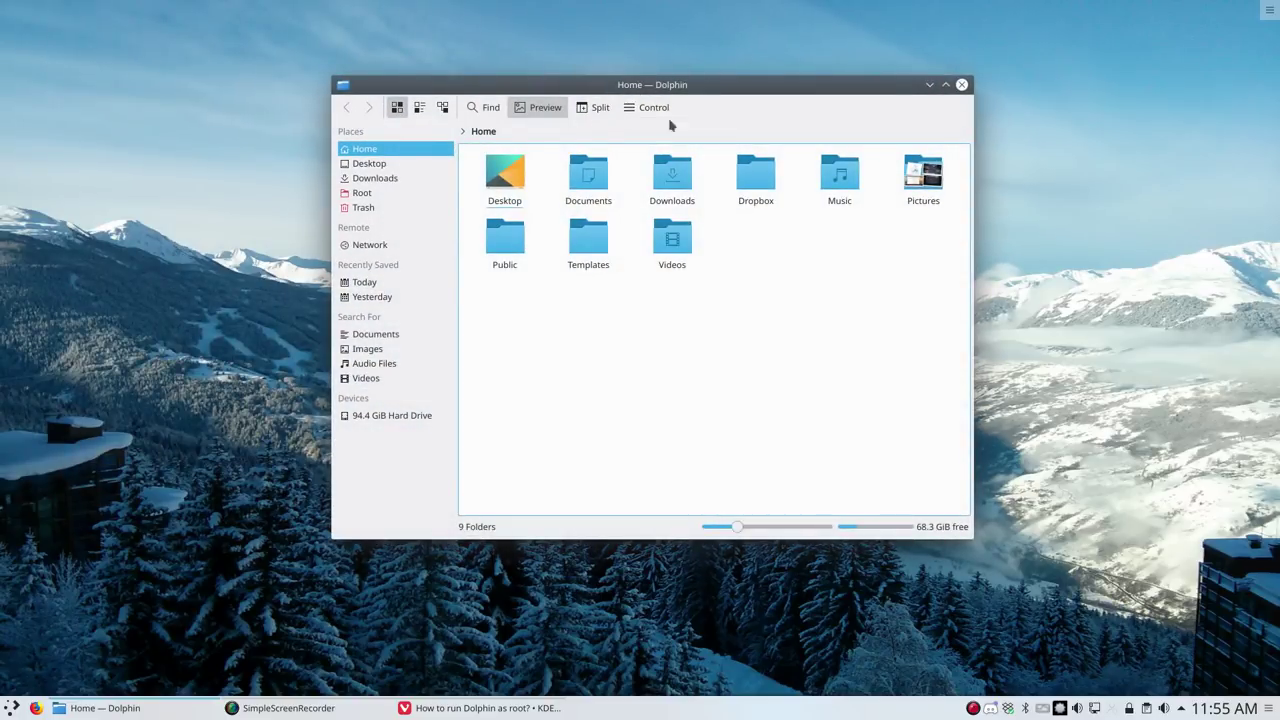
right_click(689, 333)
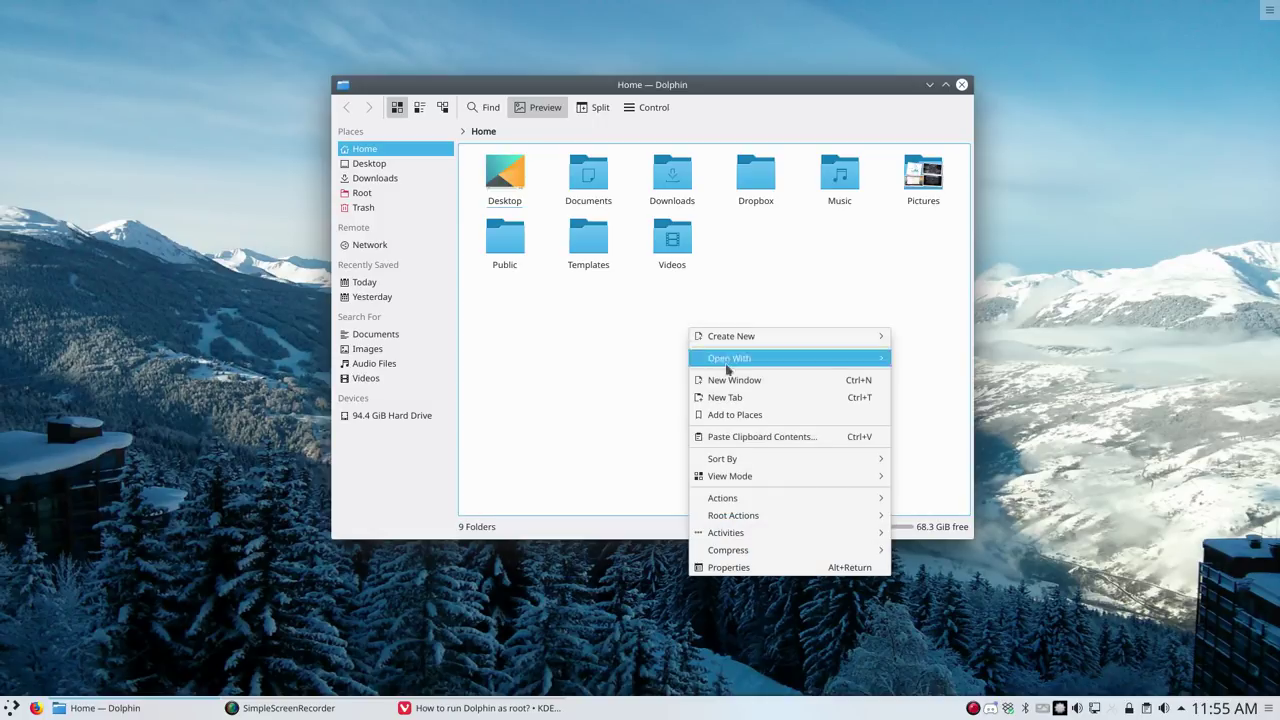
mouse_move(778, 516)
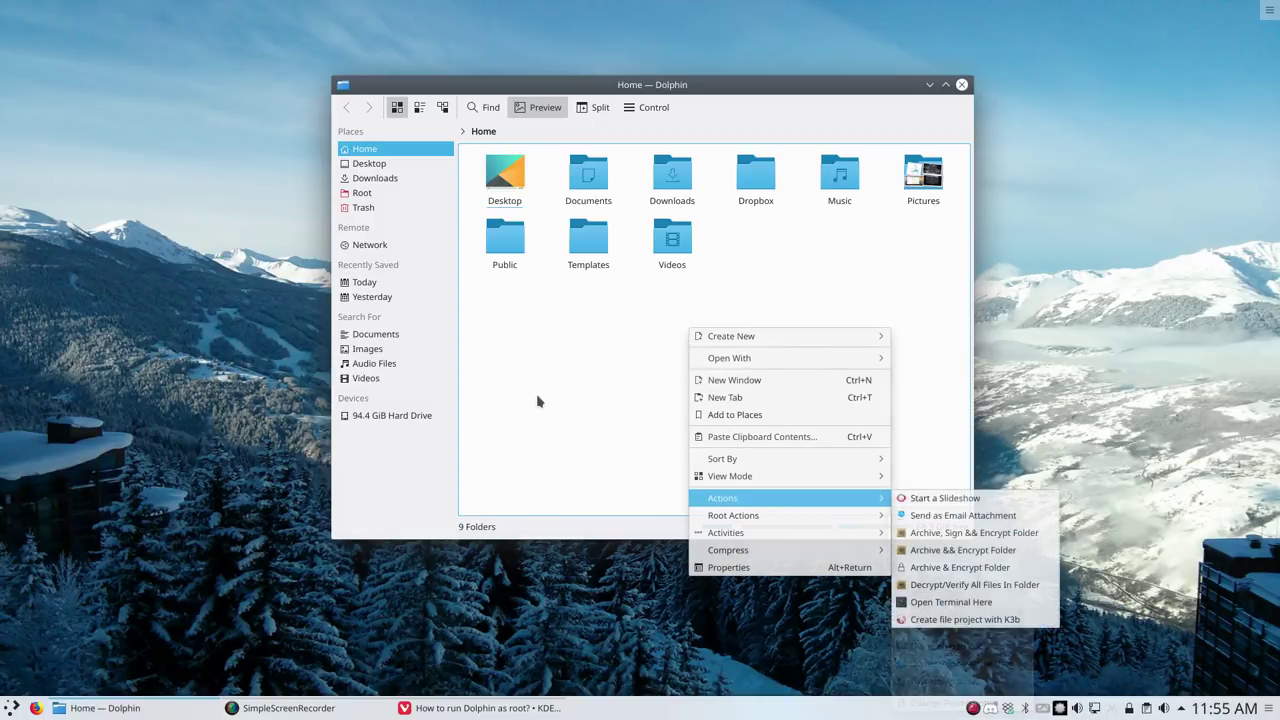
left_click(660, 121)
left_click(652, 109)
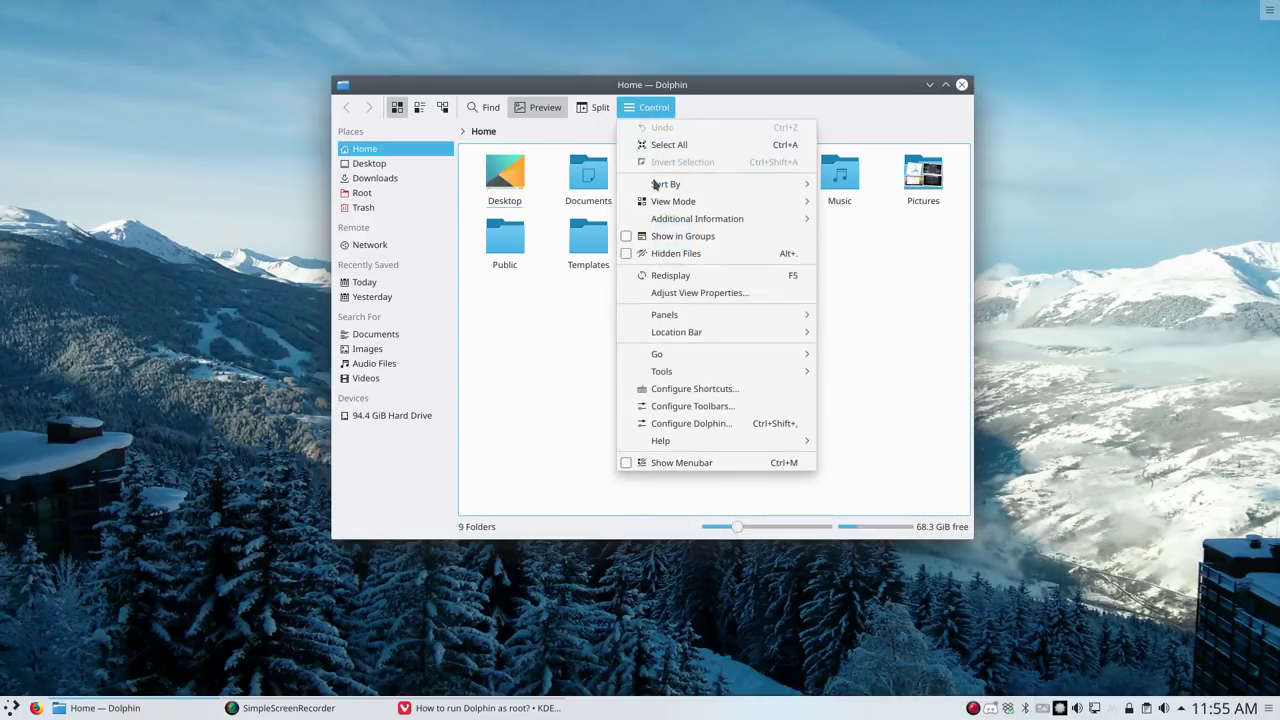
Under Configure Dolphin > Services > Download New Services, search for 'root' and browse the results
left_click(668, 424)
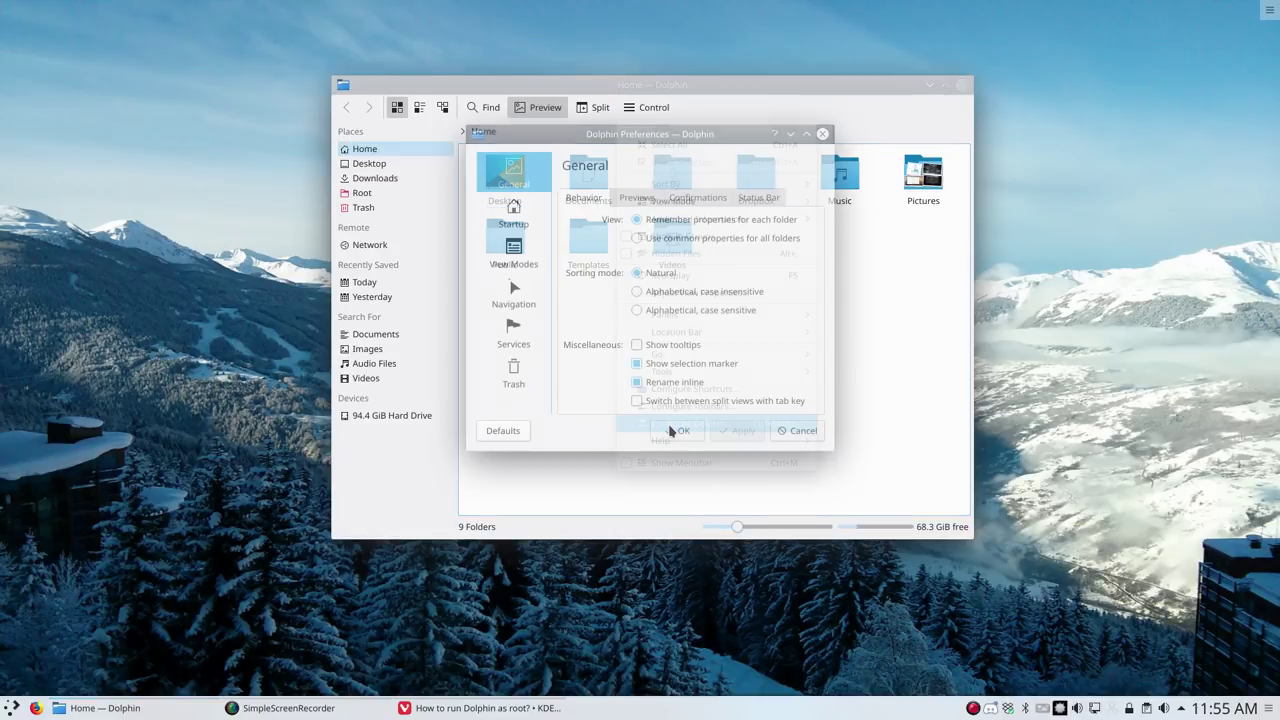
left_click(515, 337)
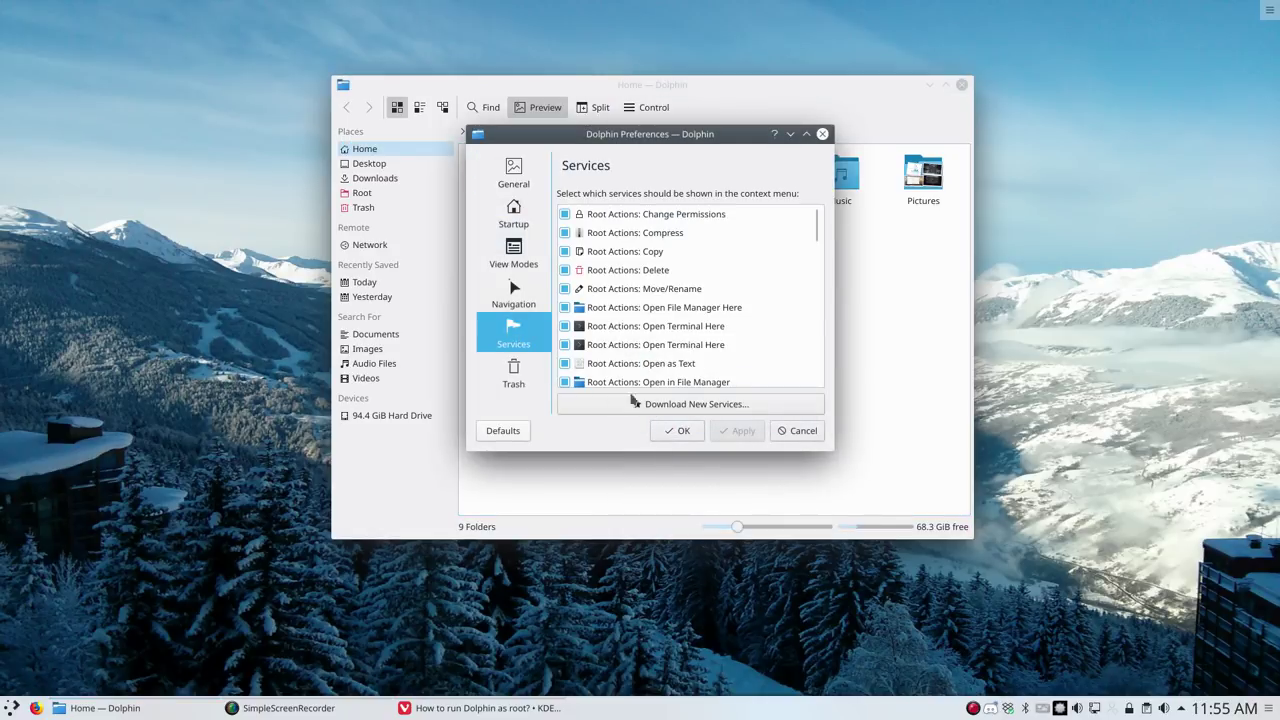
left_click(678, 406)
left_click(823, 332)
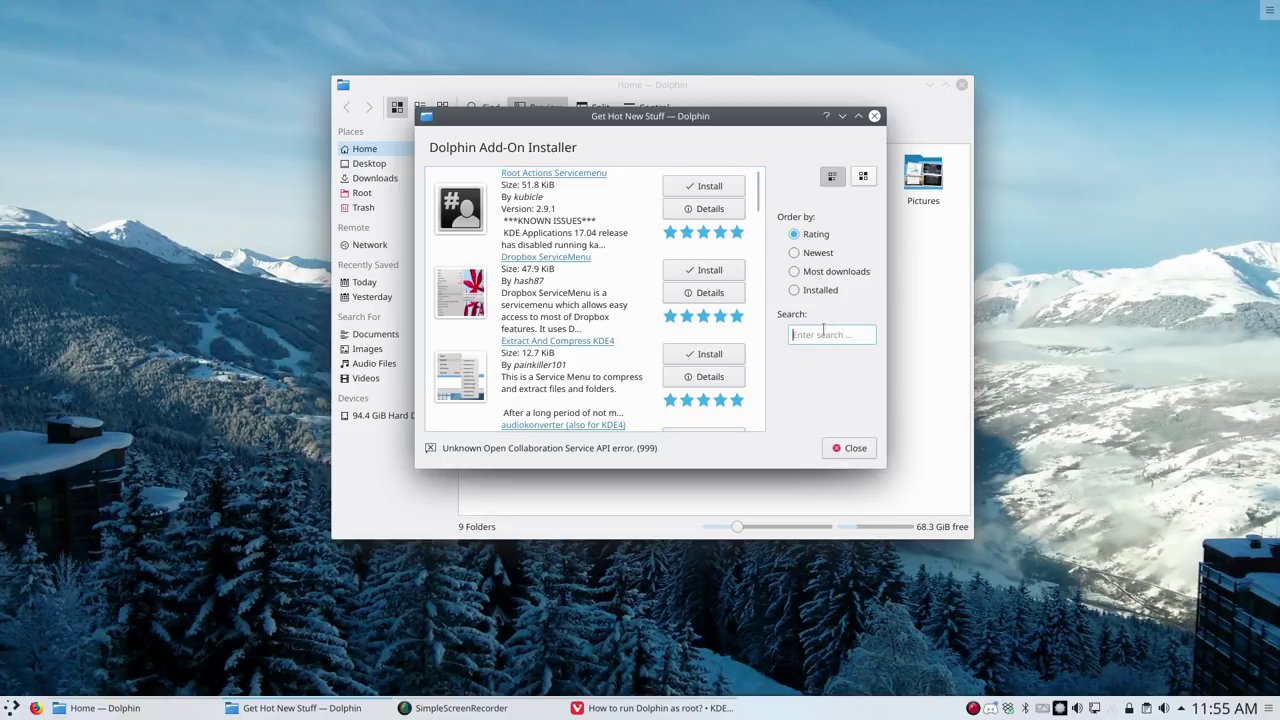
type("root")
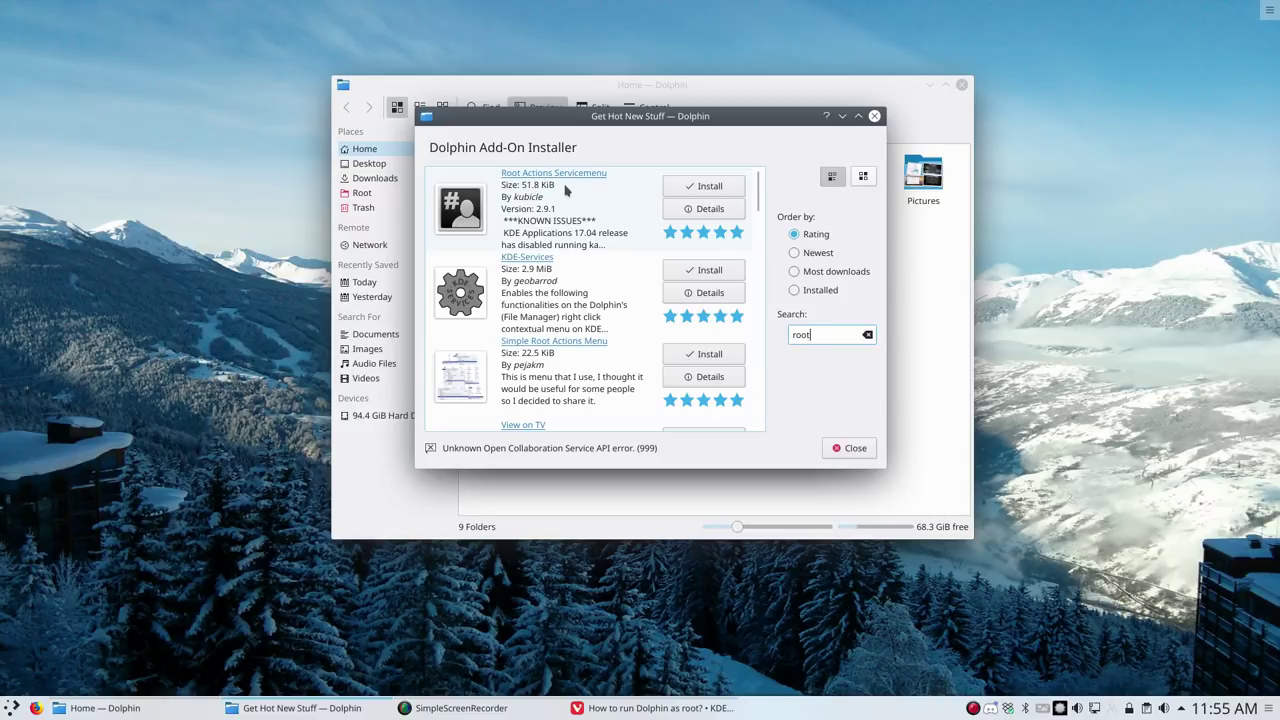
scroll(558, 222, "down", 1)
scroll(558, 222, "down", 1)
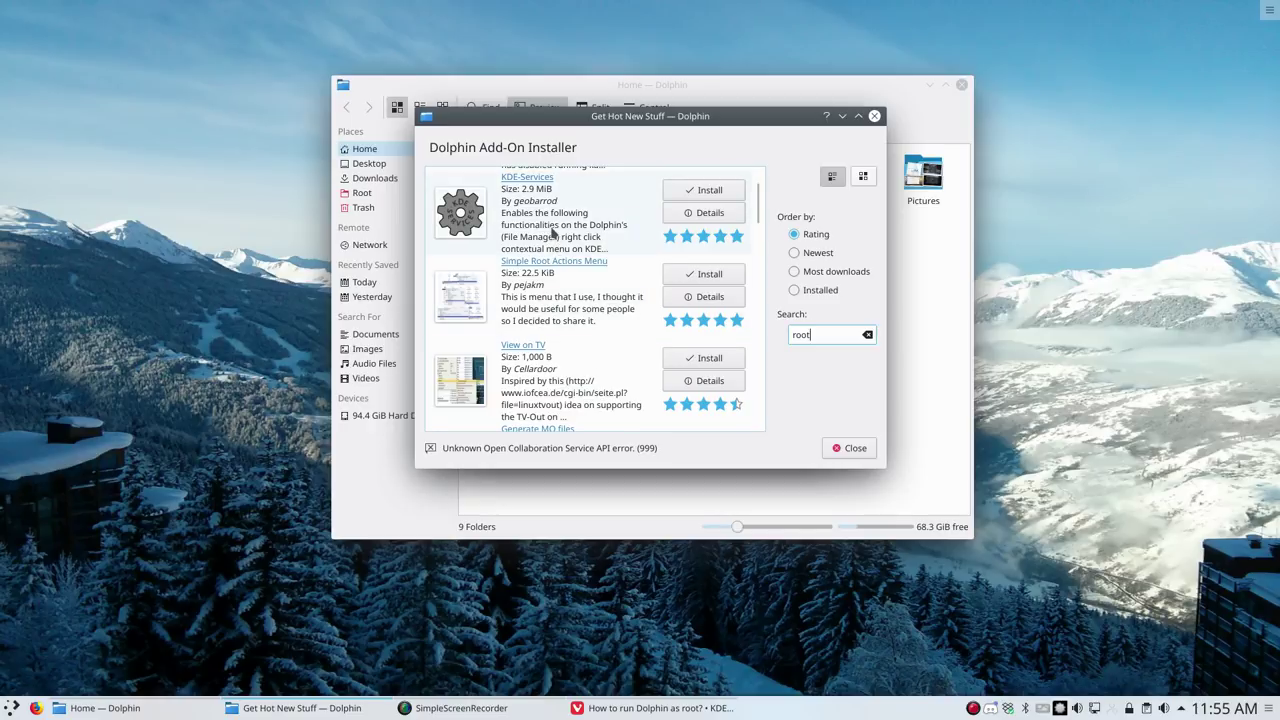
scroll(552, 240, "down", 1)
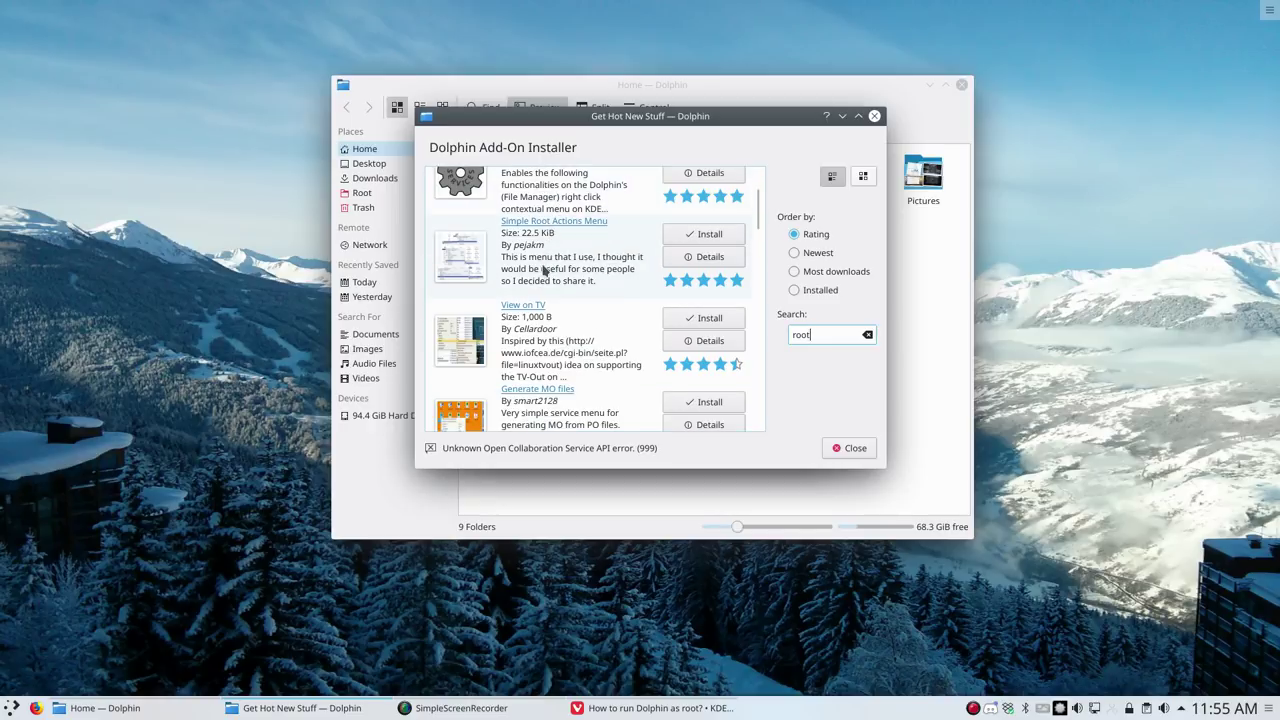
scroll(545, 270, "down", 10)
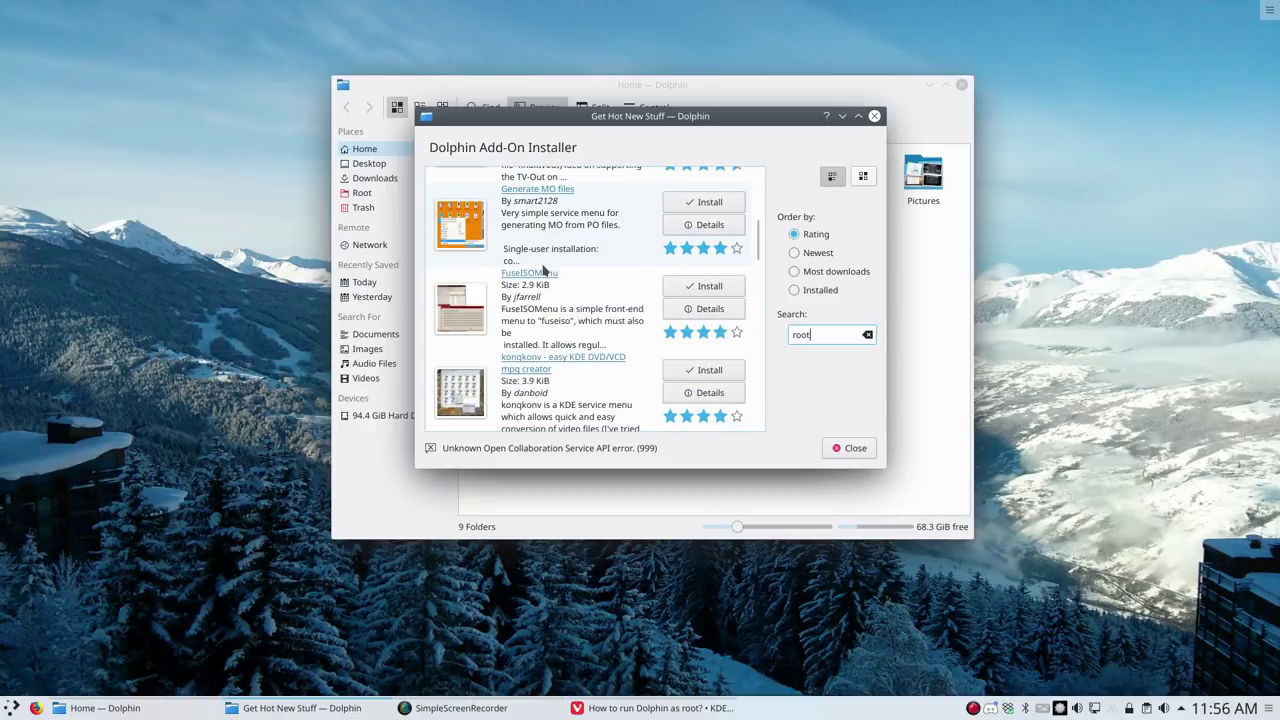
scroll(545, 270, "down", 8)
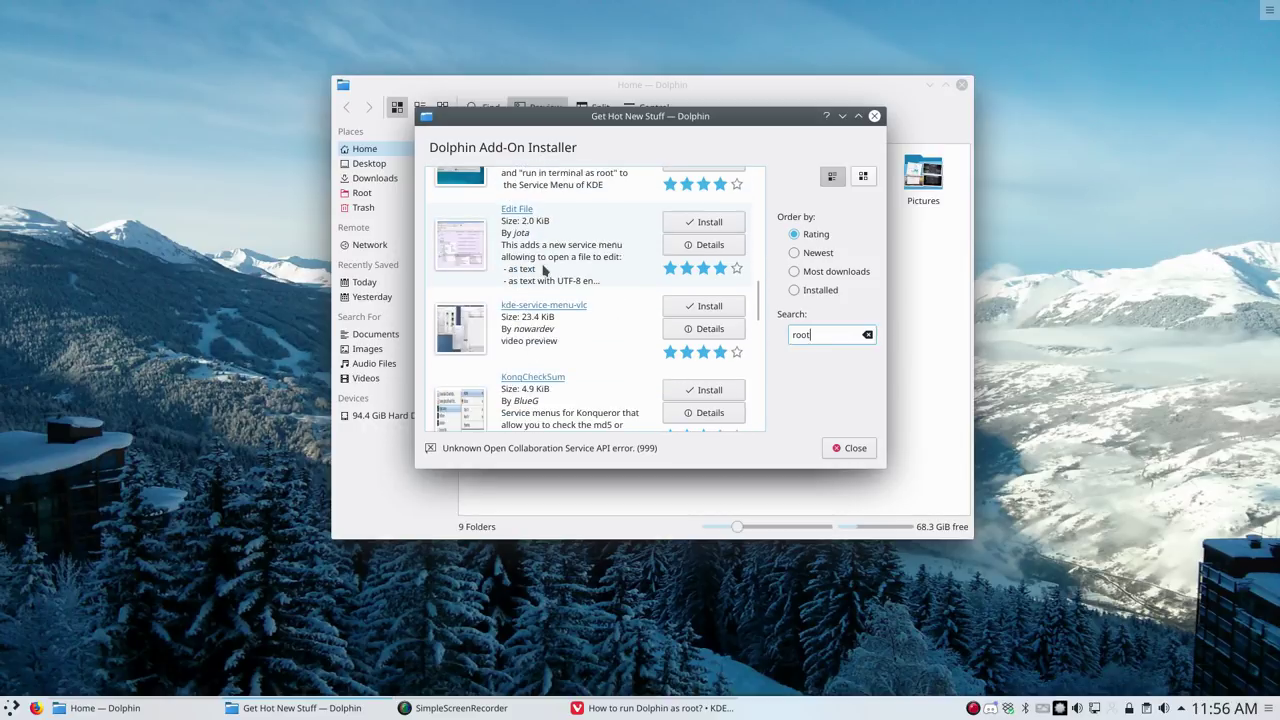
scroll(543, 270, "down", 7)
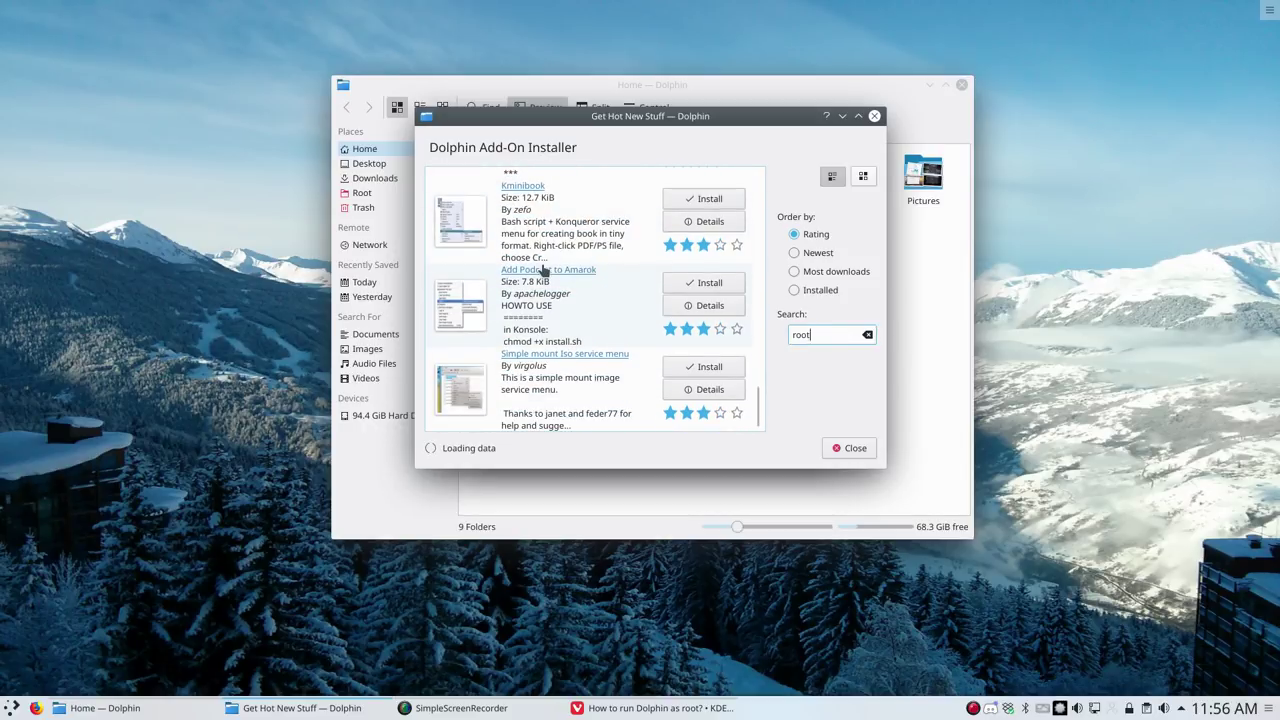
scroll(543, 270, "up", 15)
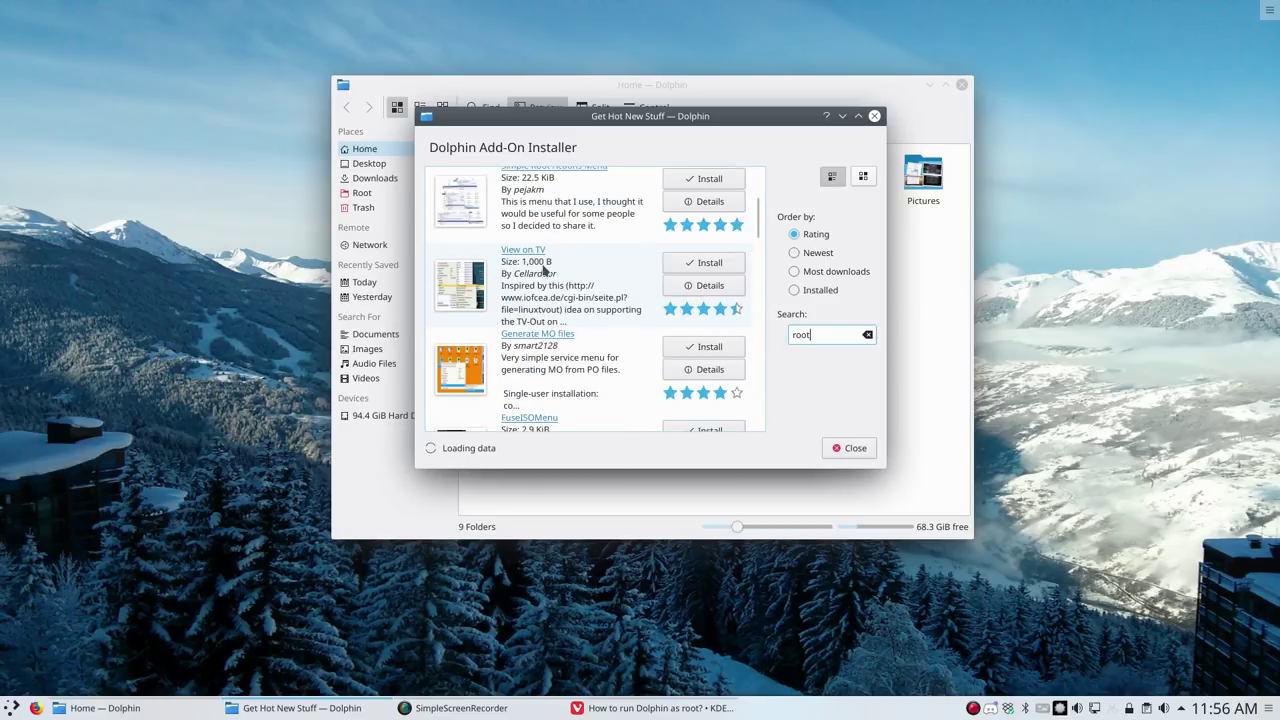
scroll(545, 270, "up", 4)
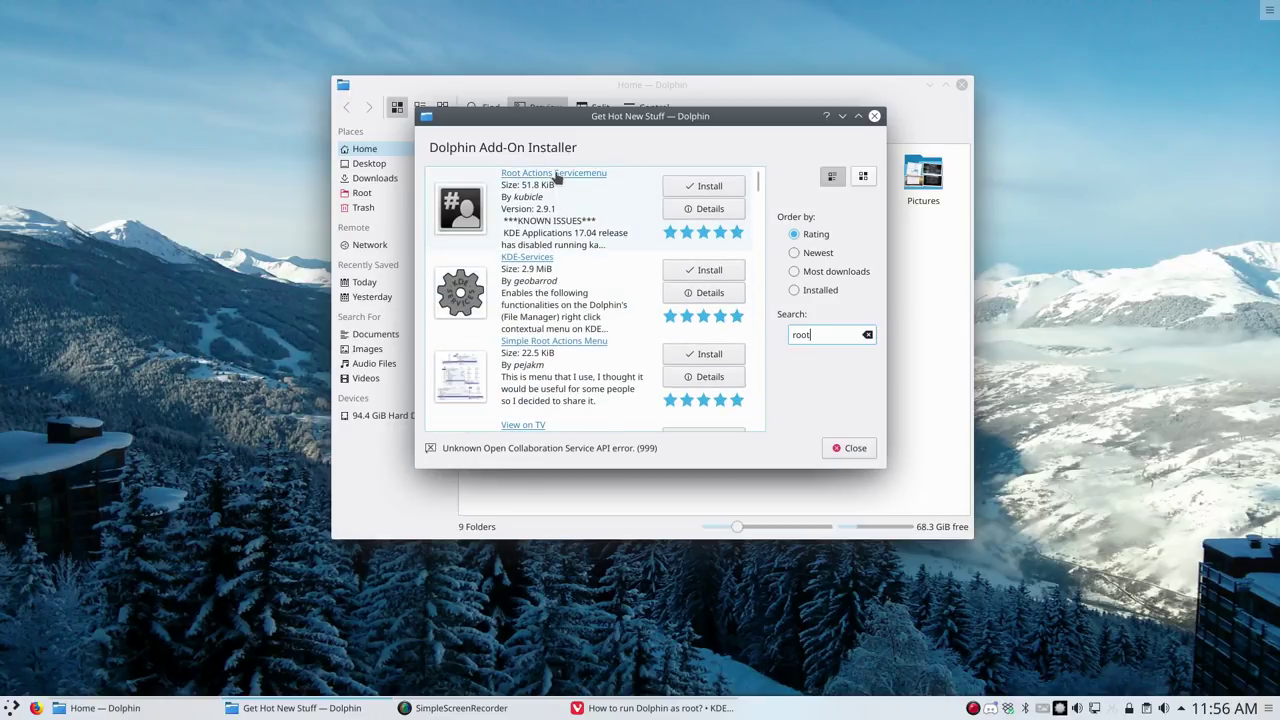
Open Root Actions Servicemenu's details and homepage, then close the installer and preferences unchanged
left_click(550, 208)
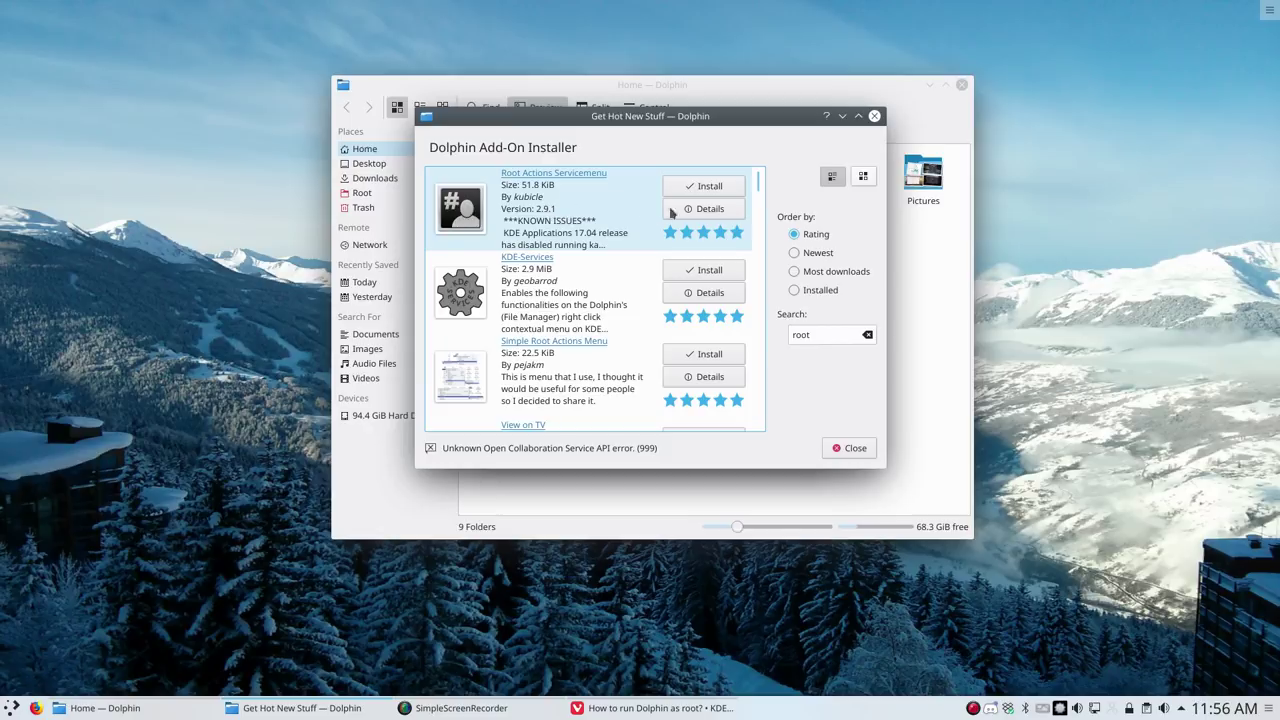
left_click(672, 210)
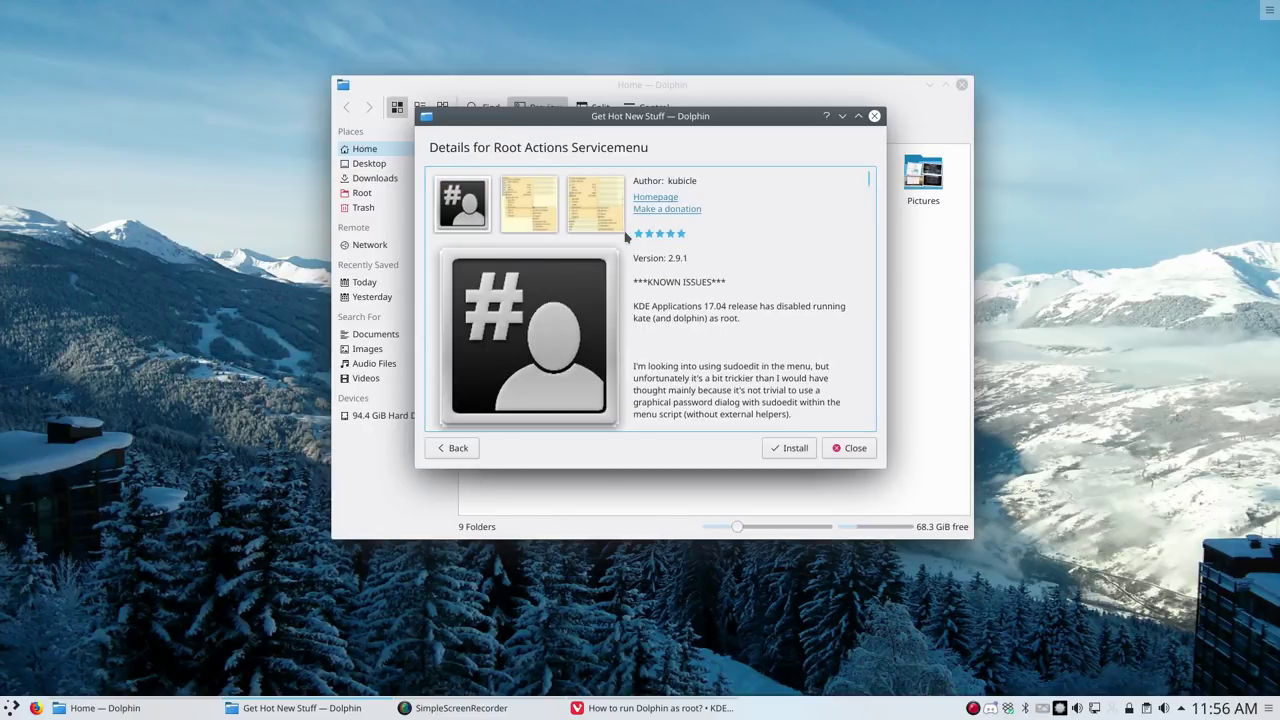
left_click(596, 208)
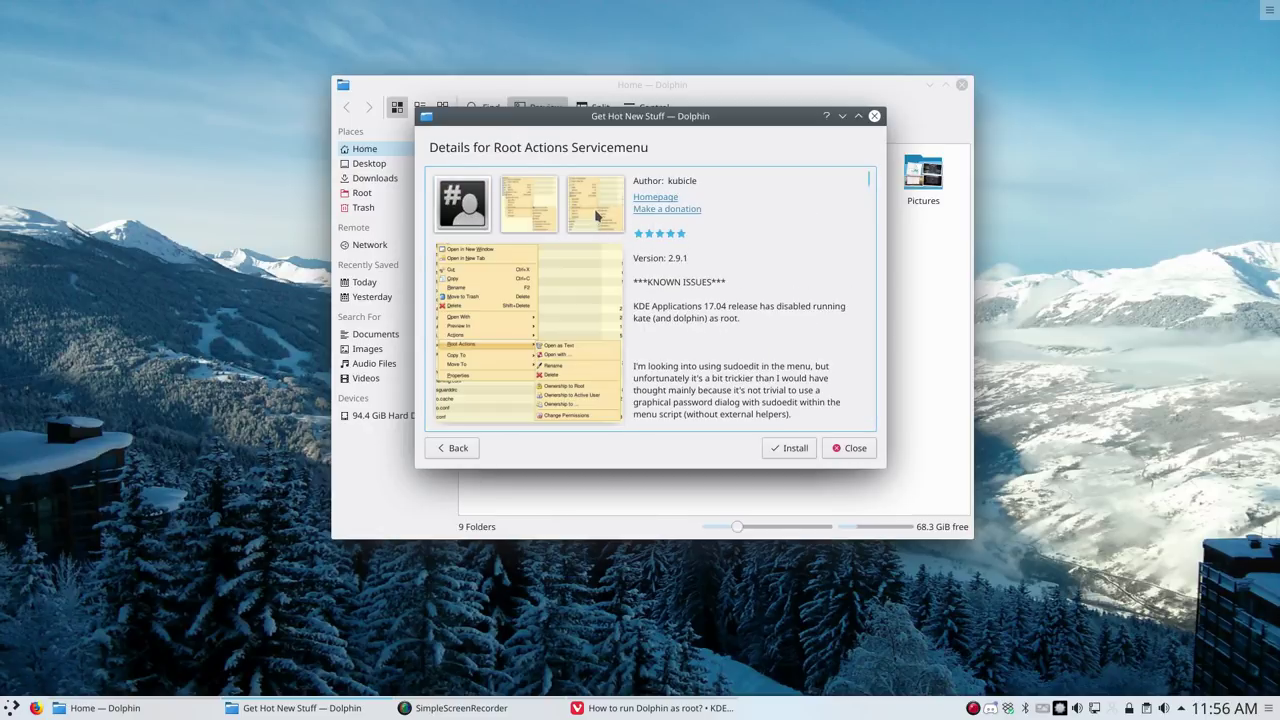
left_click(660, 200)
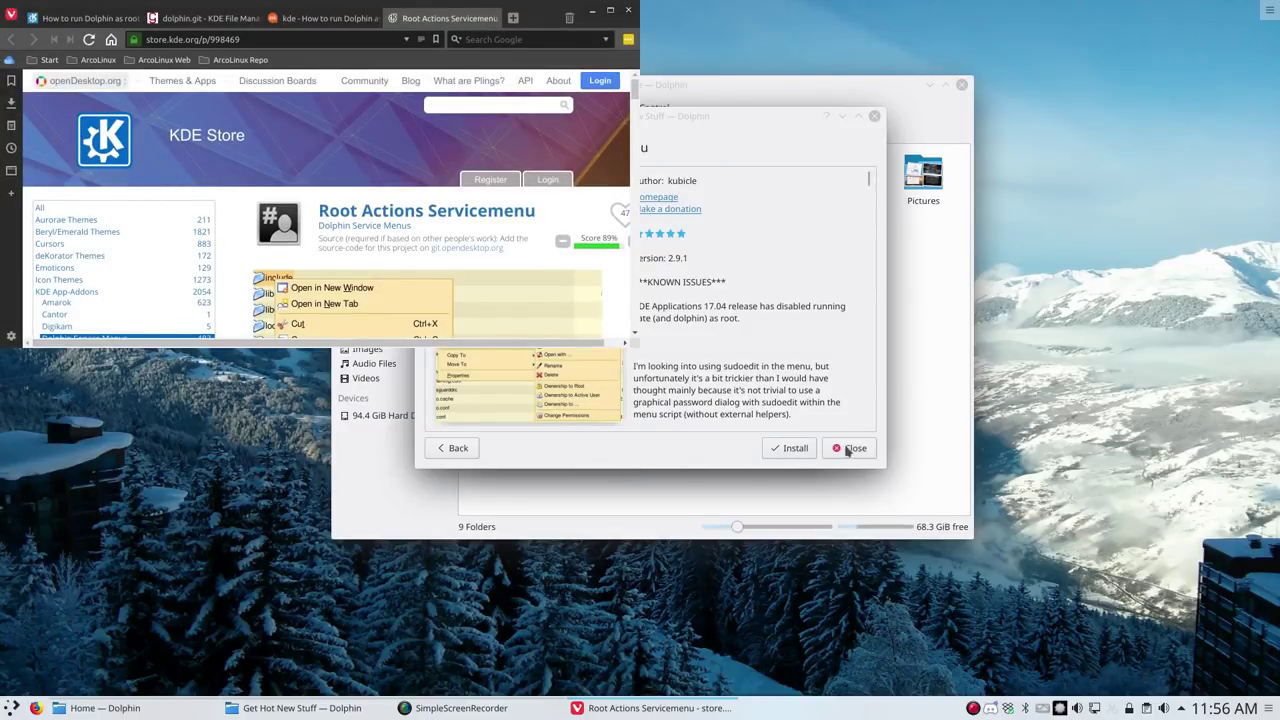
left_click(848, 449)
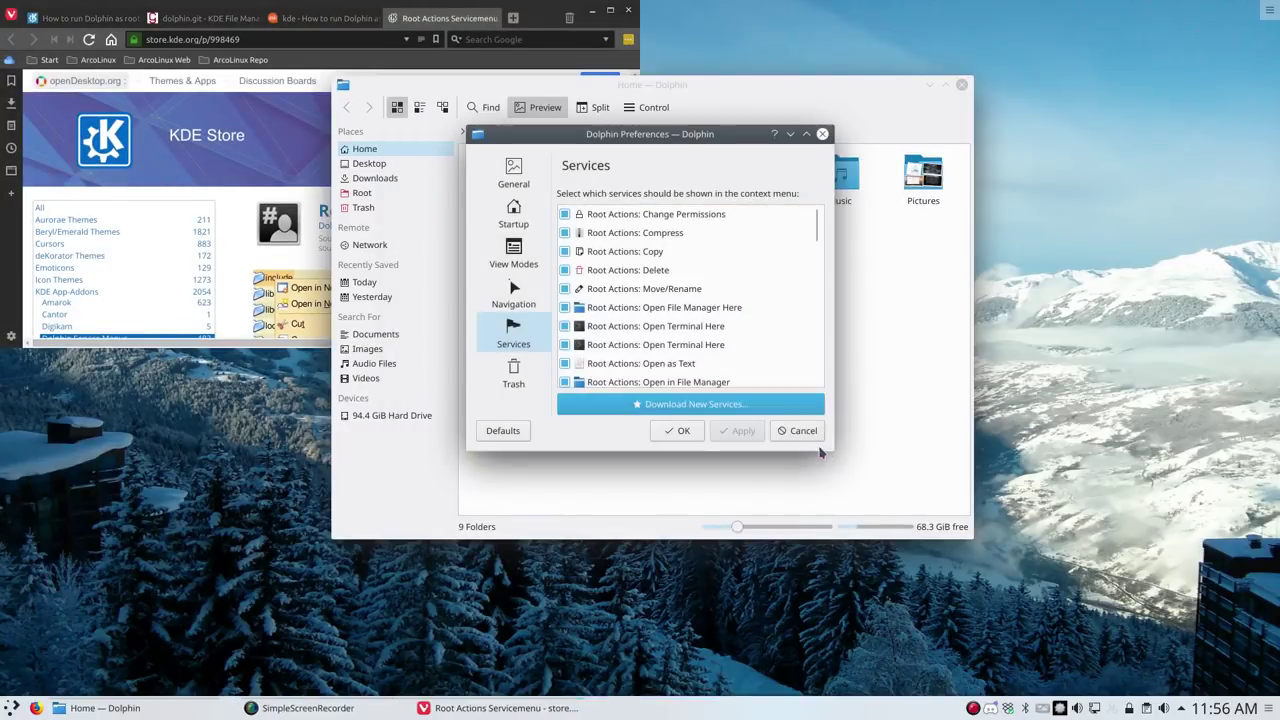
left_click(800, 431)
Check the Root Actions submenu in Dolphin's folder context menu, then maximize the browser window
right_click(715, 345)
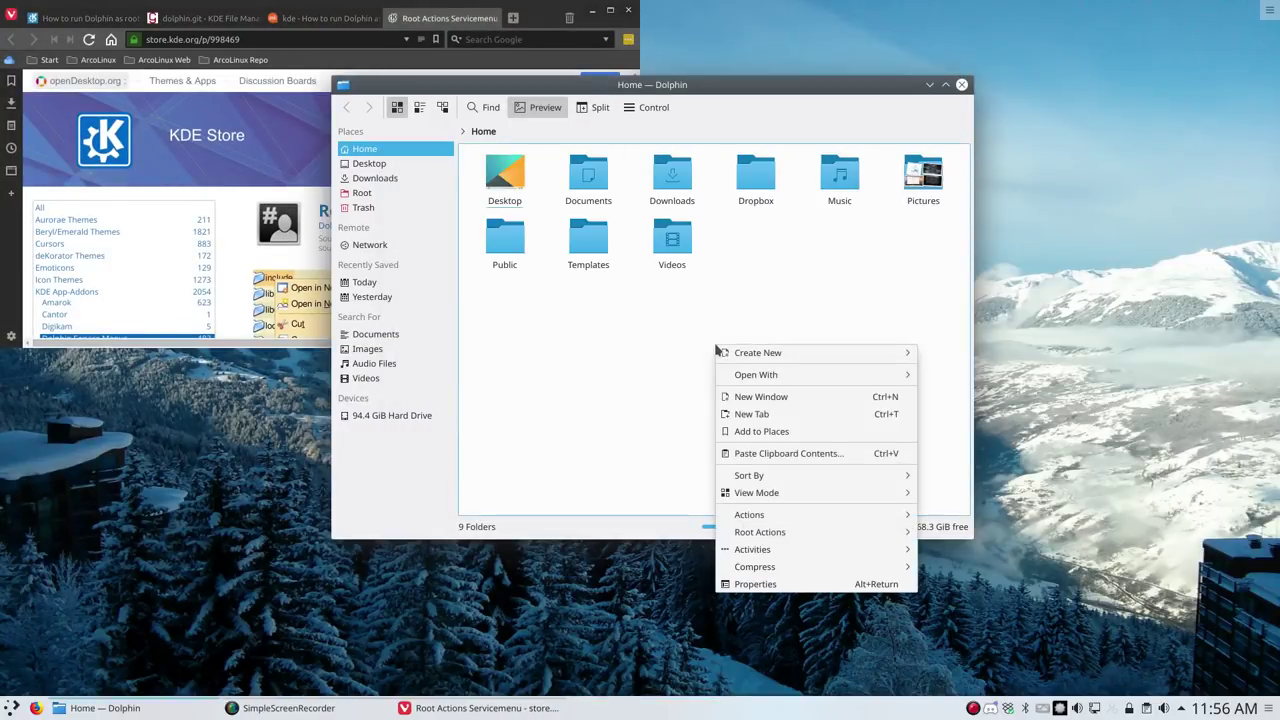
mouse_move(775, 538)
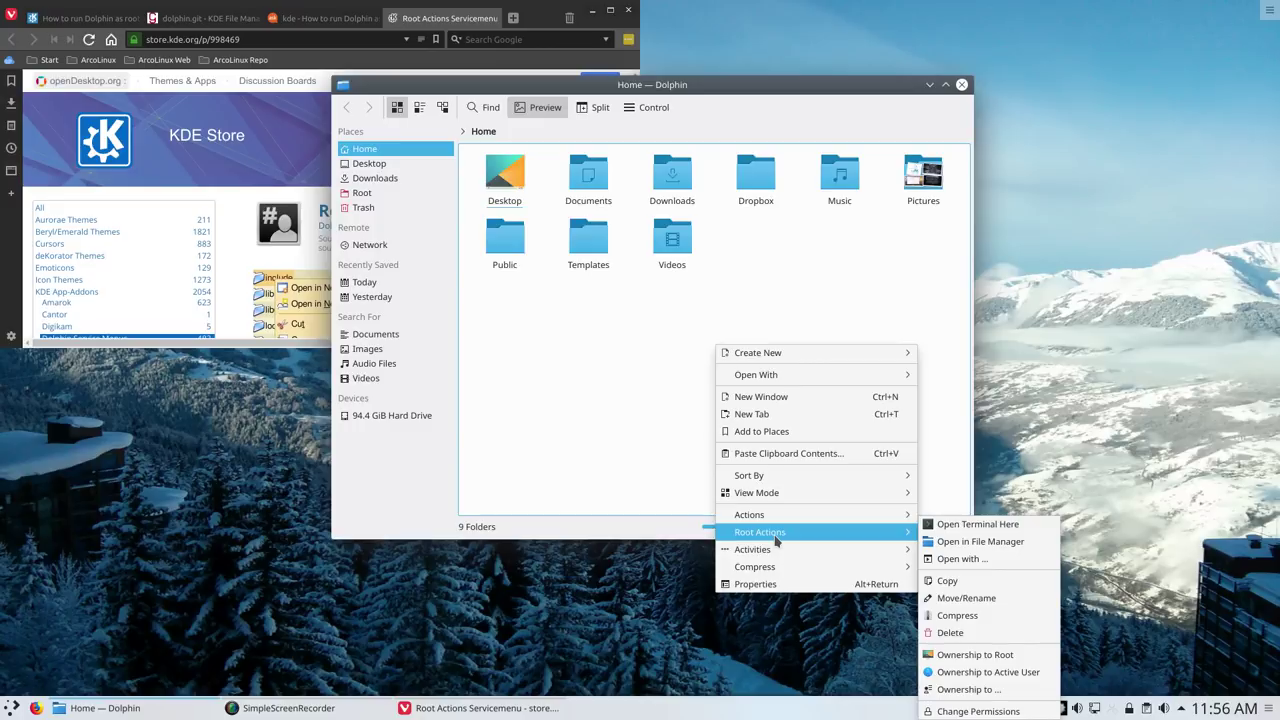
key("Escape")
key("Escape")
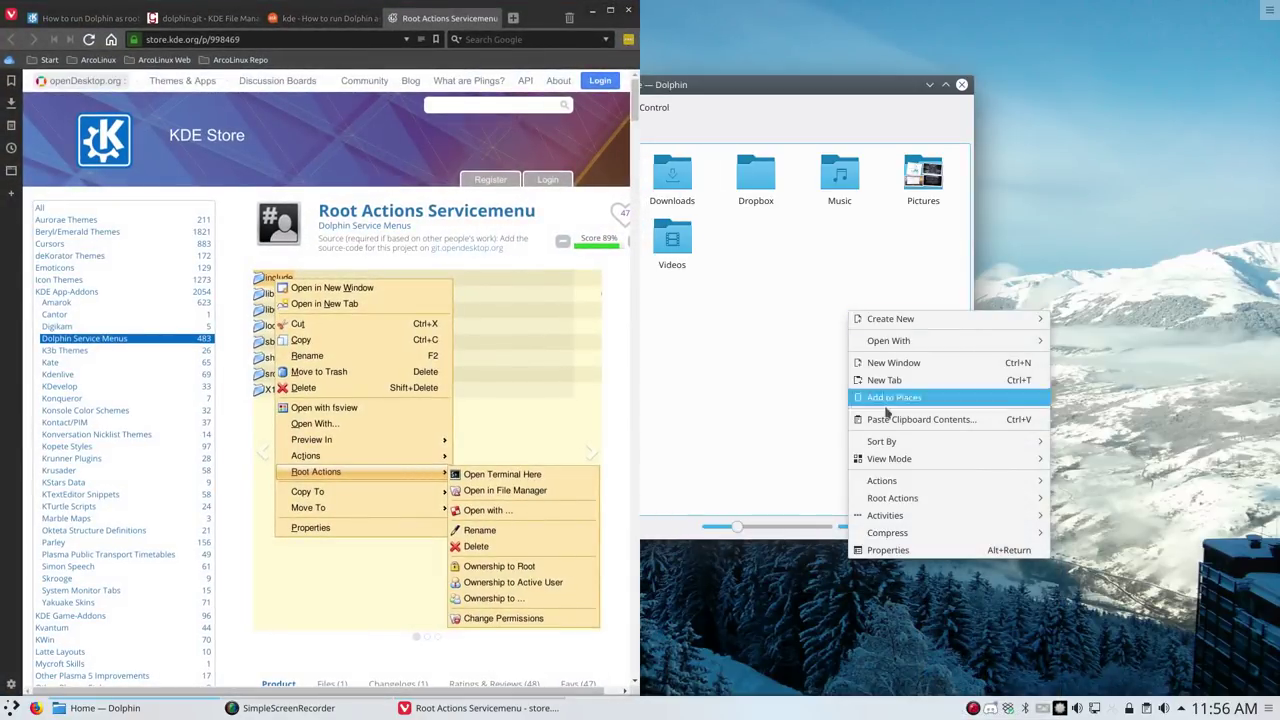
mouse_move(930, 490)
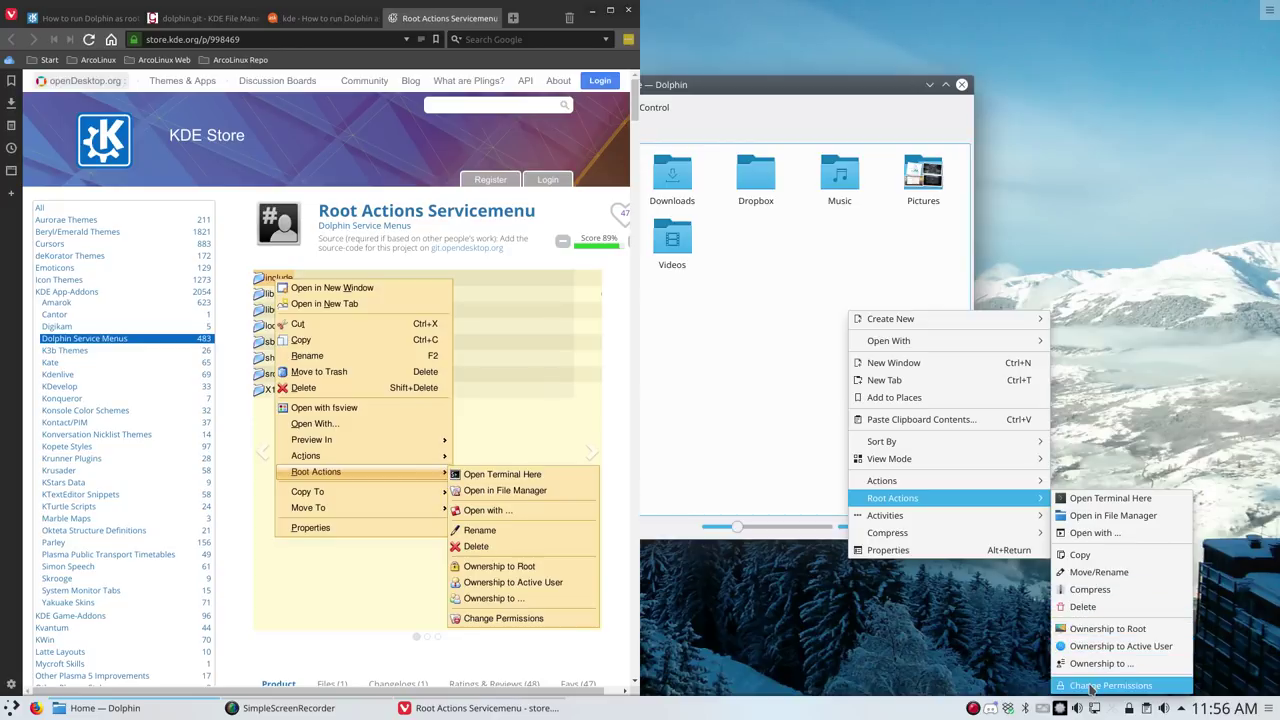
left_click(699, 310)
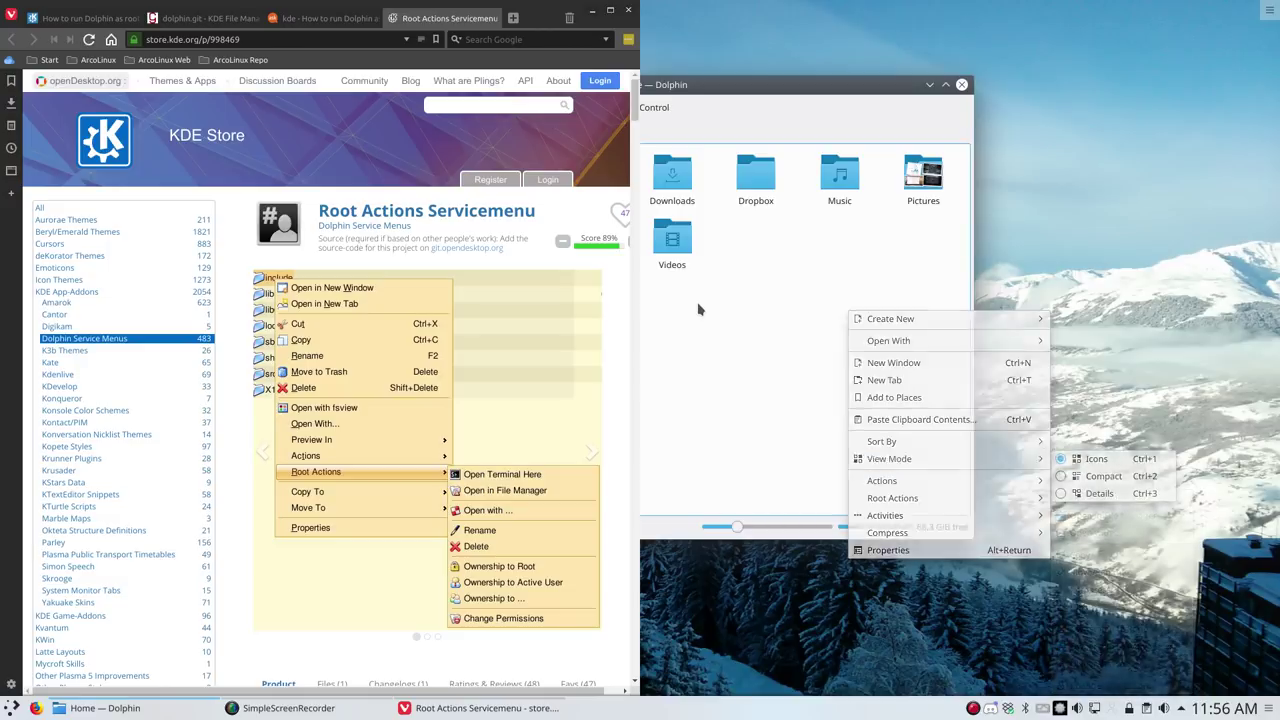
left_click(613, 13)
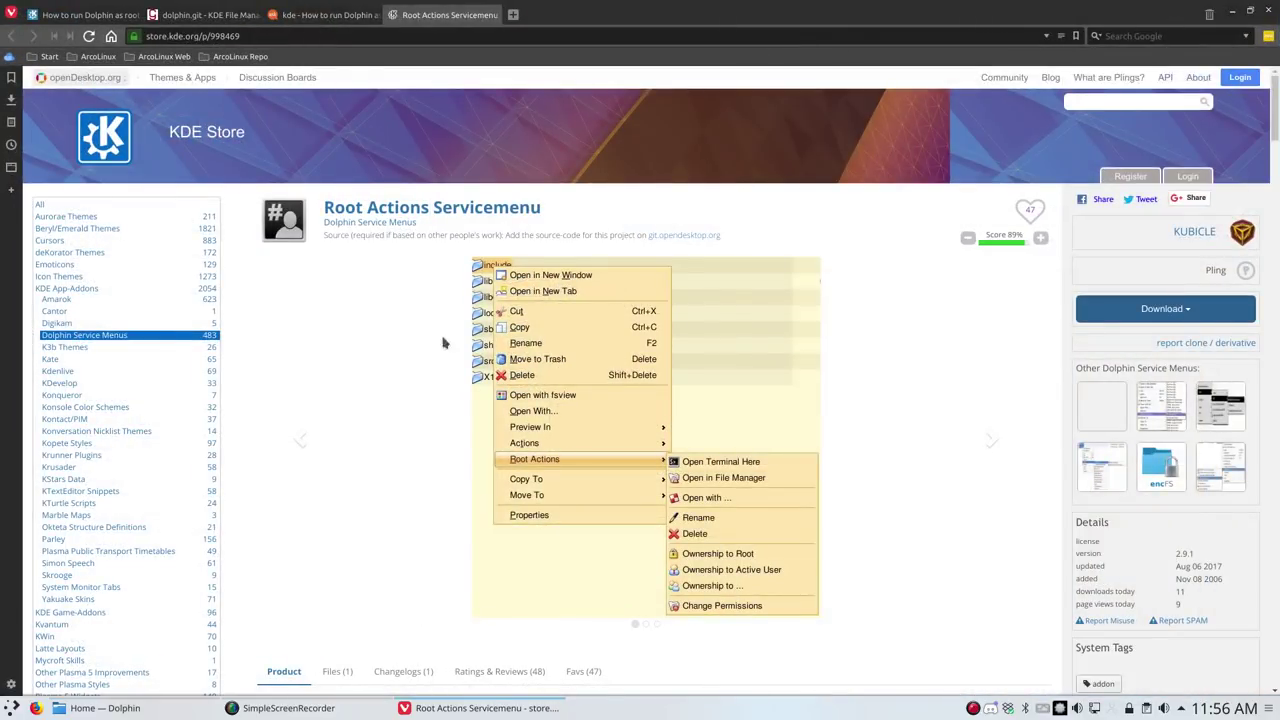
Google 'aur kde-services-menu' in a new browser tab
scroll(417, 349, "down", 5)
scroll(389, 372, "down", 2)
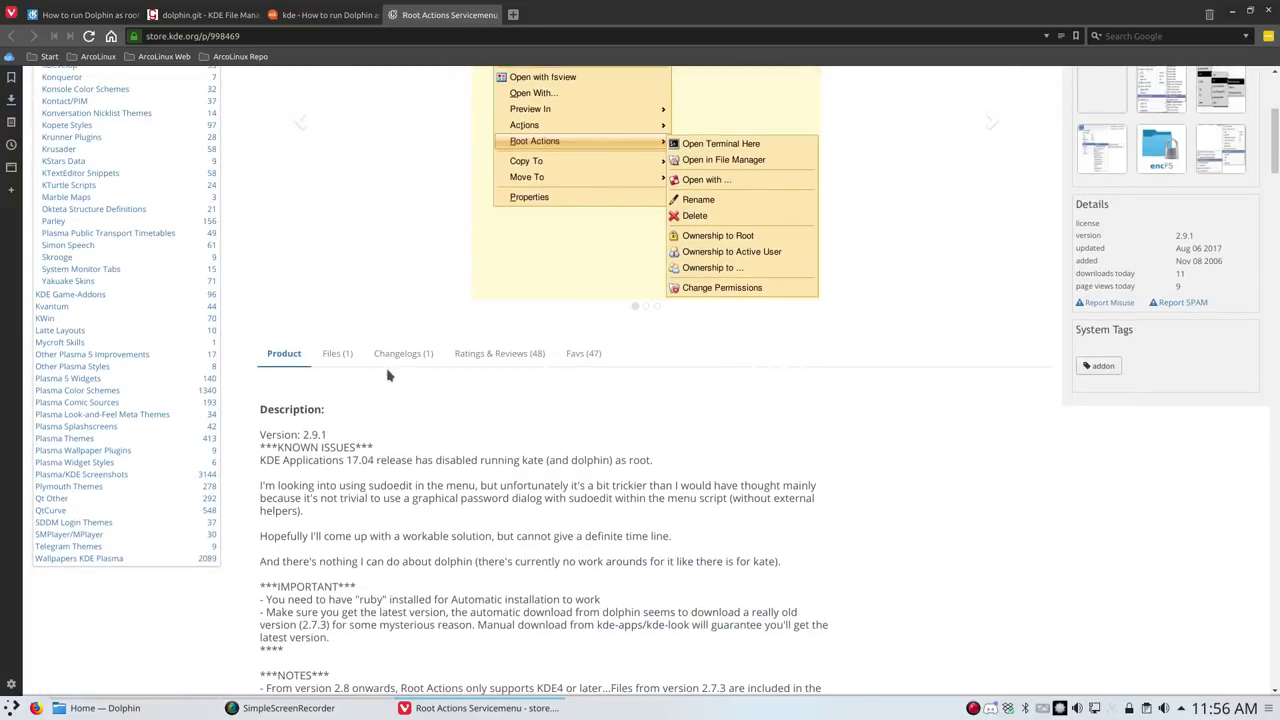
scroll(841, 380, "up", 4)
scroll(841, 380, "up", 3)
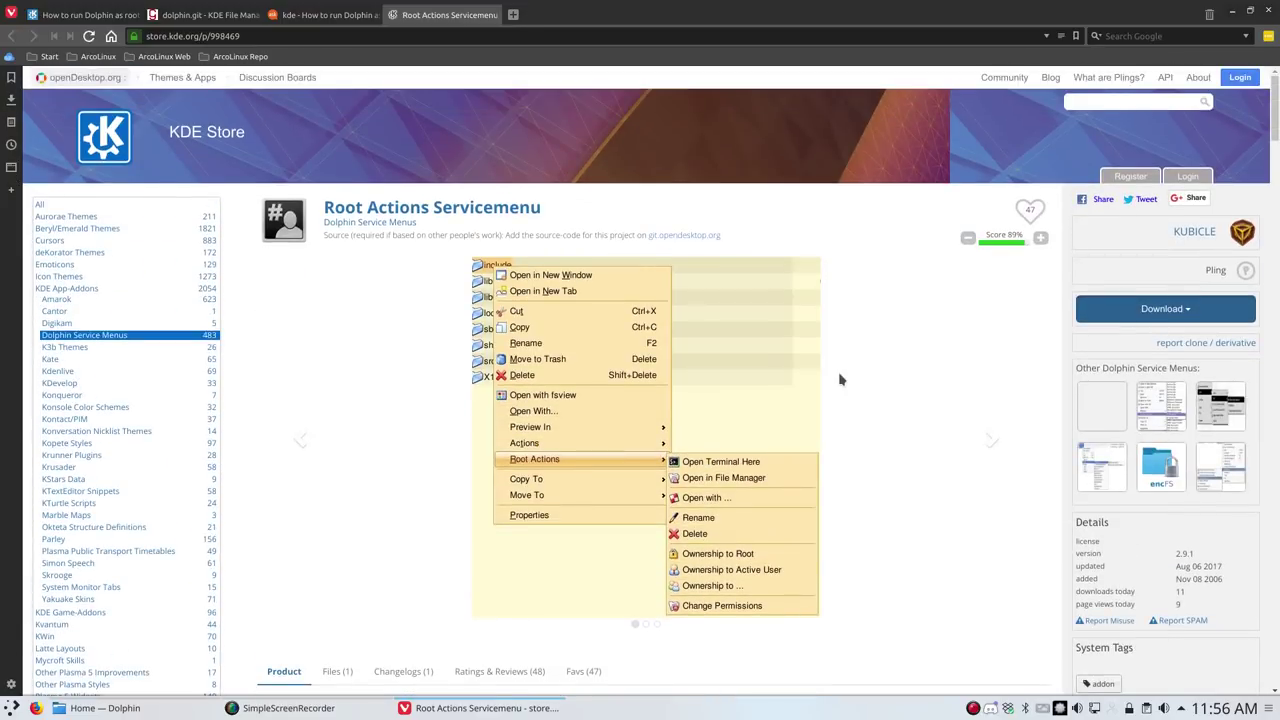
scroll(841, 380, "down", 3)
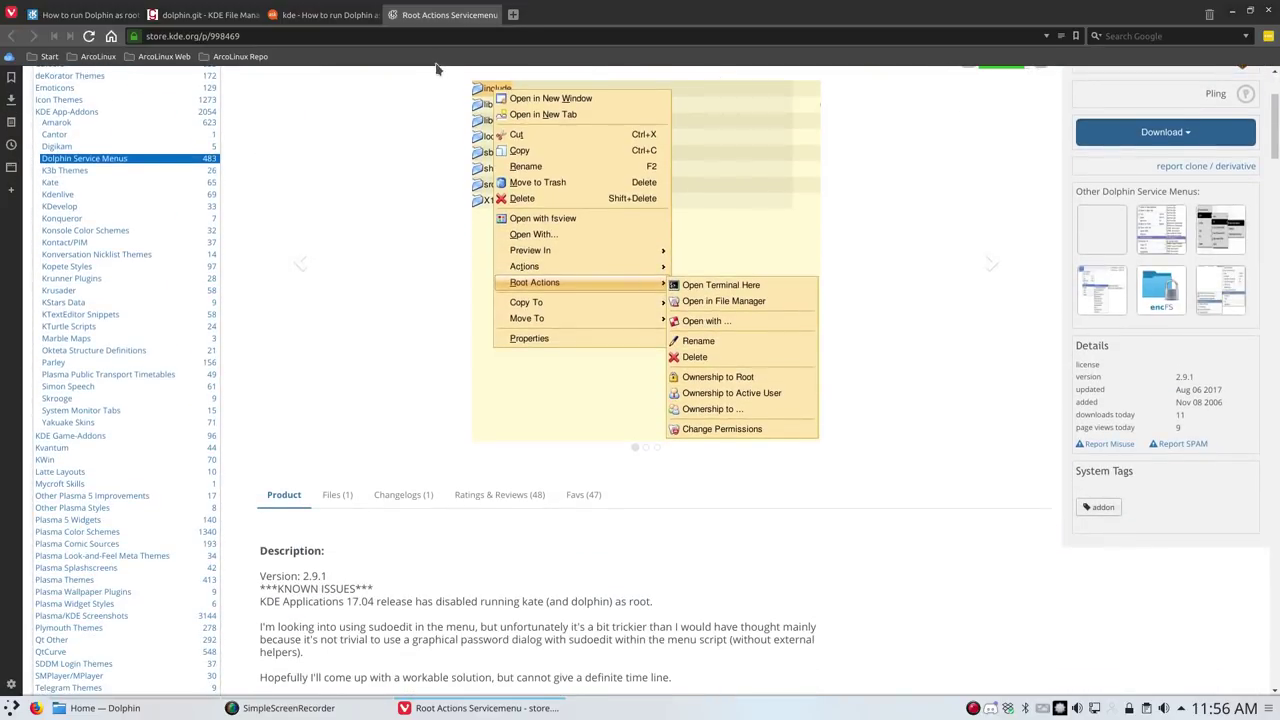
left_click(512, 15)
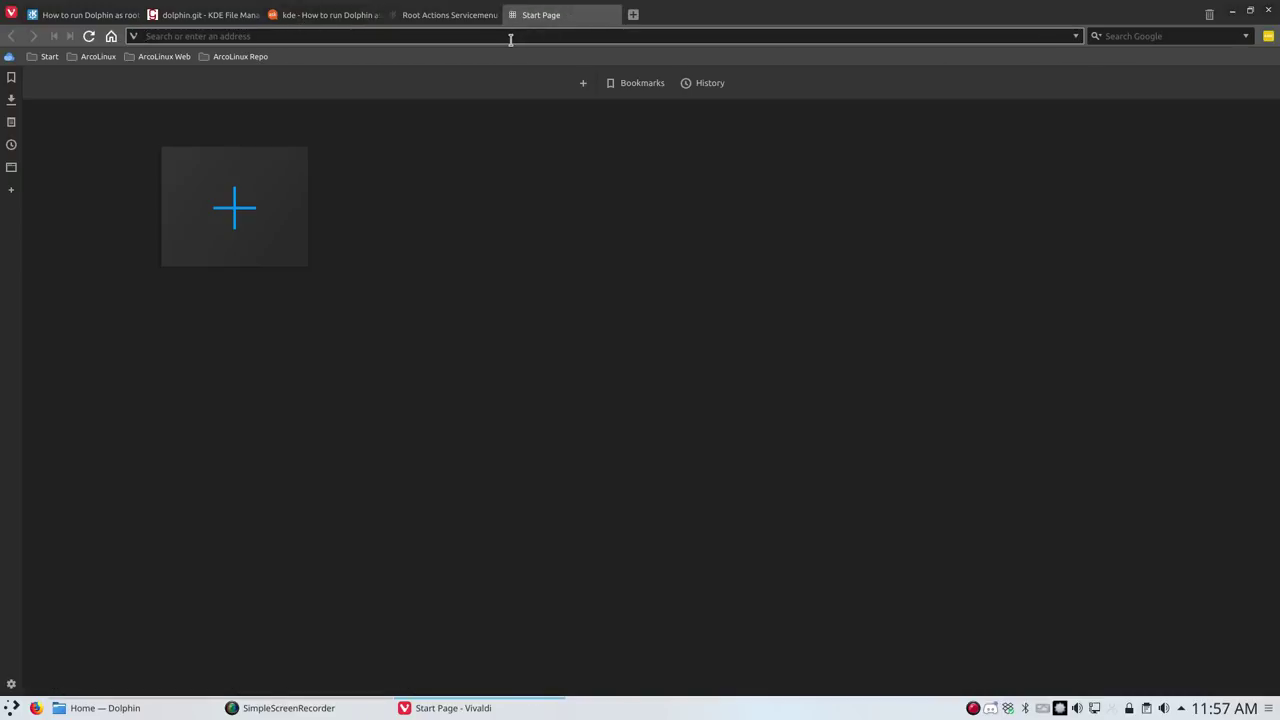
type("aur kd")
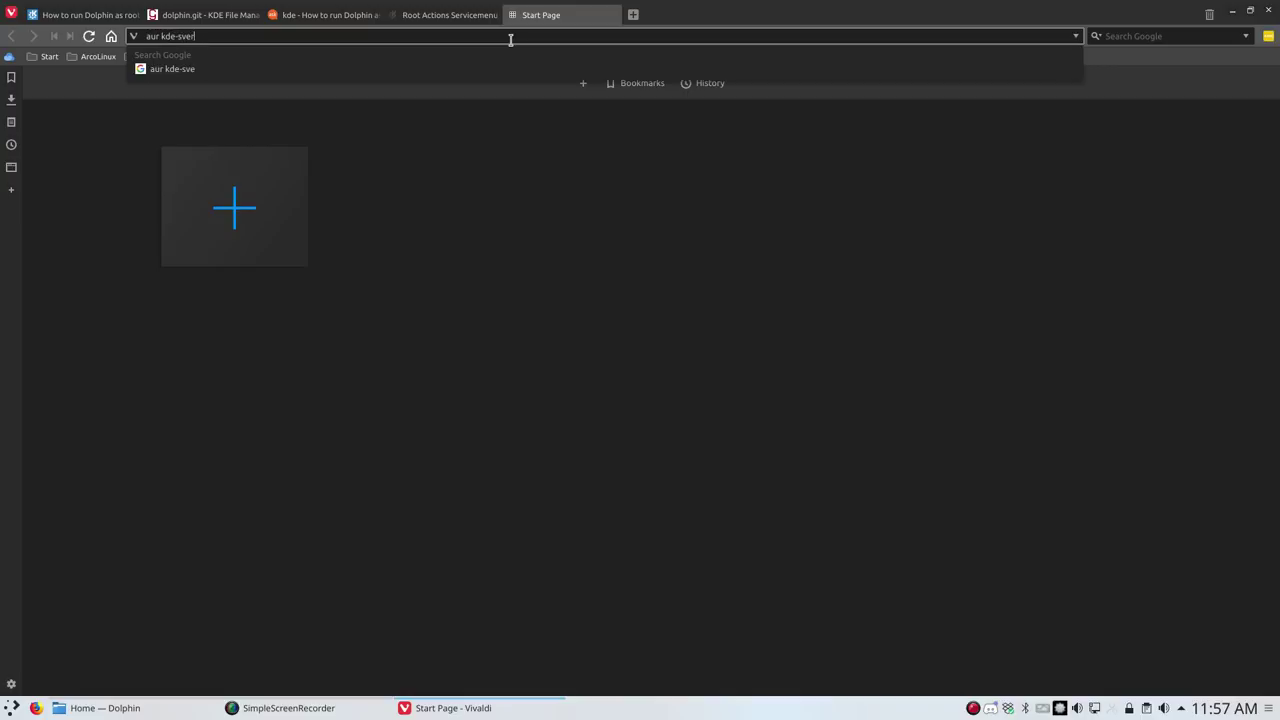
type("e-services-menu")
key("Return")
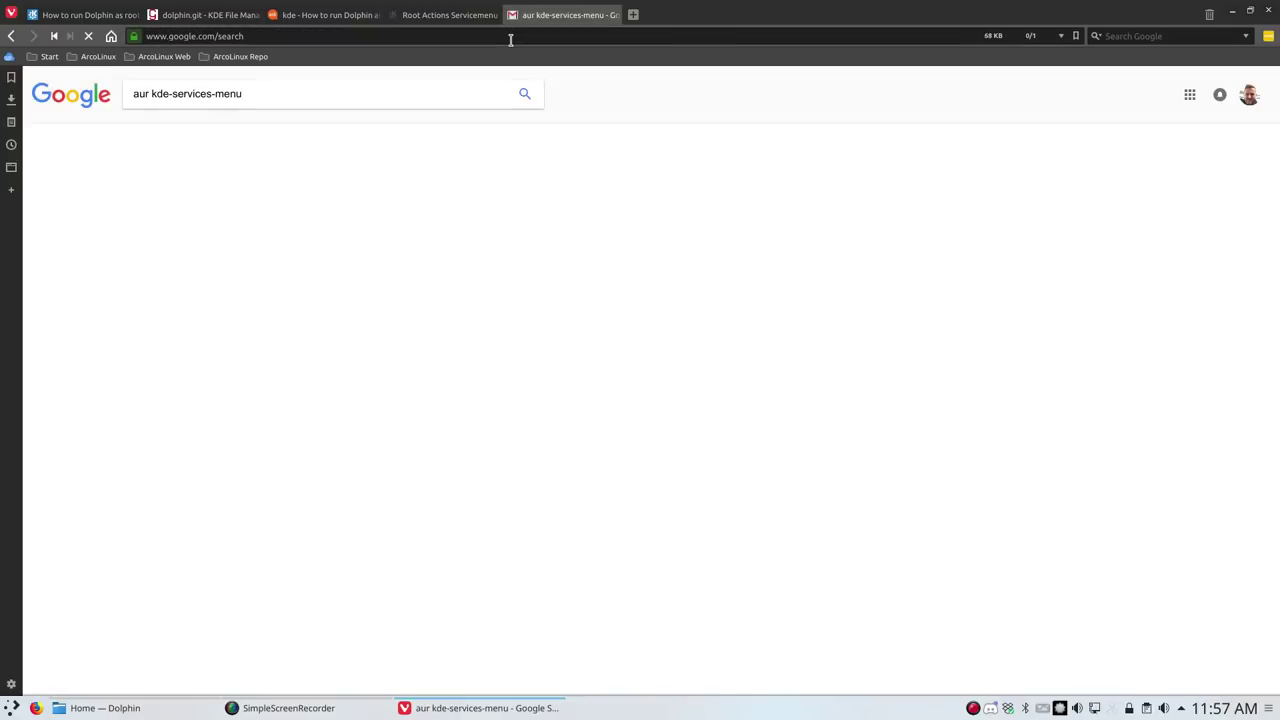
Open the kde-servicemenus-rootactions AUR page and follow its upstream link to the KDE Store
left_click(292, 190)
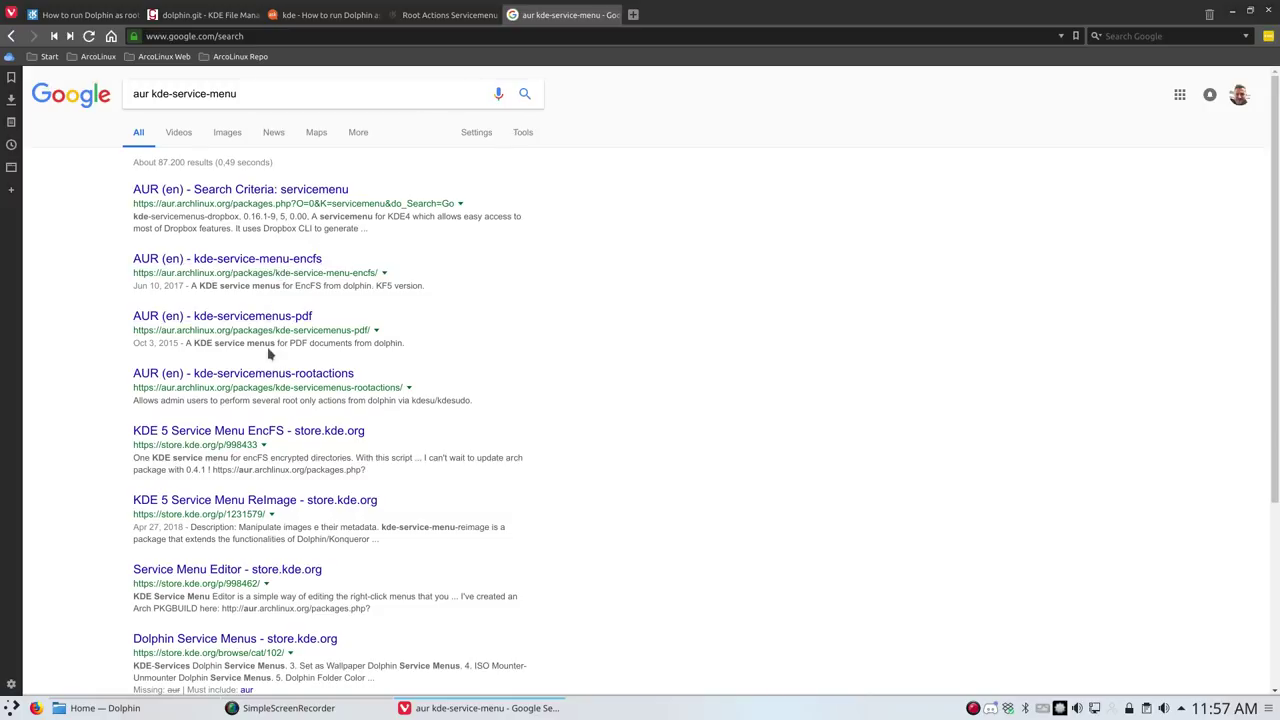
left_click(270, 376)
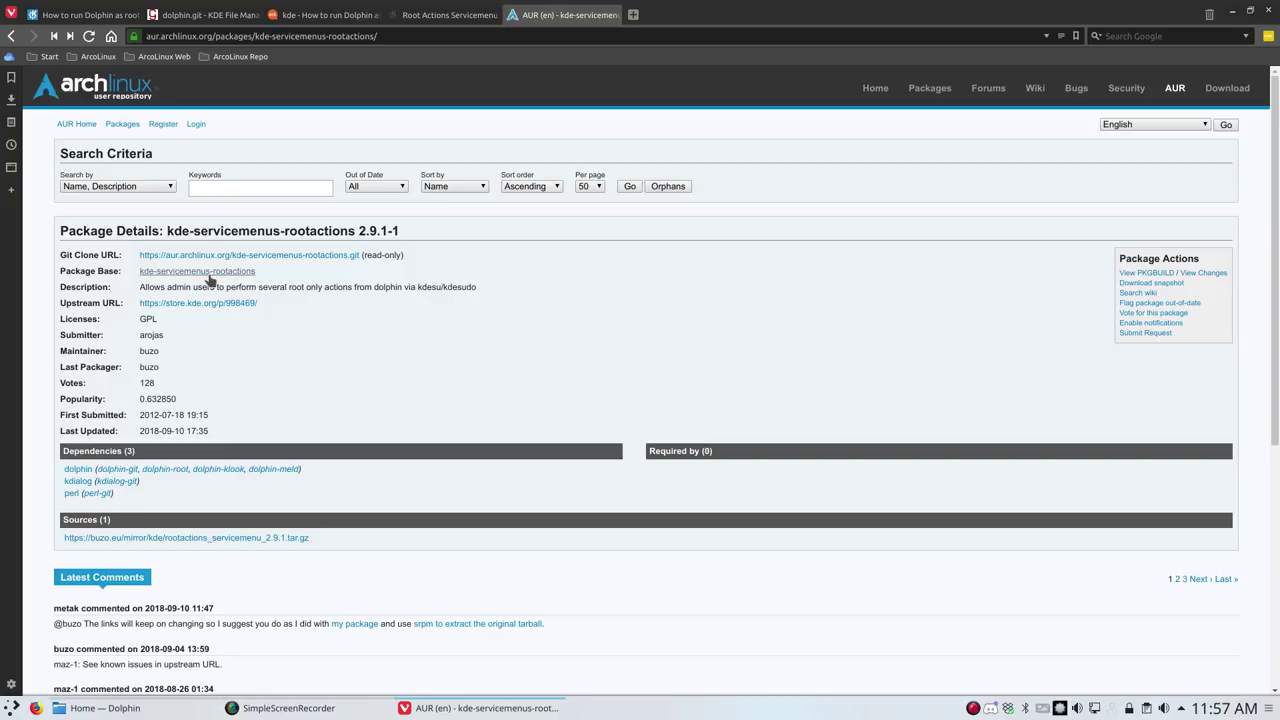
left_click(212, 306)
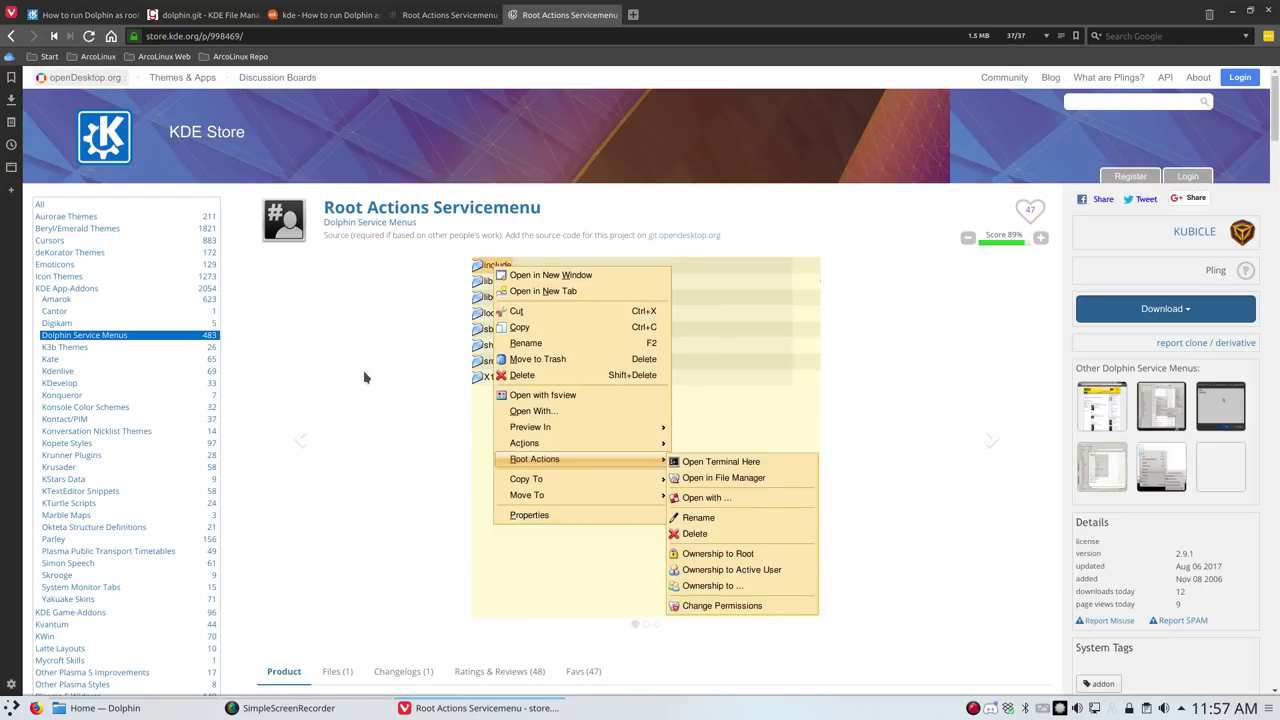
left_click(436, 14)
scroll(524, 205, "up", 3)
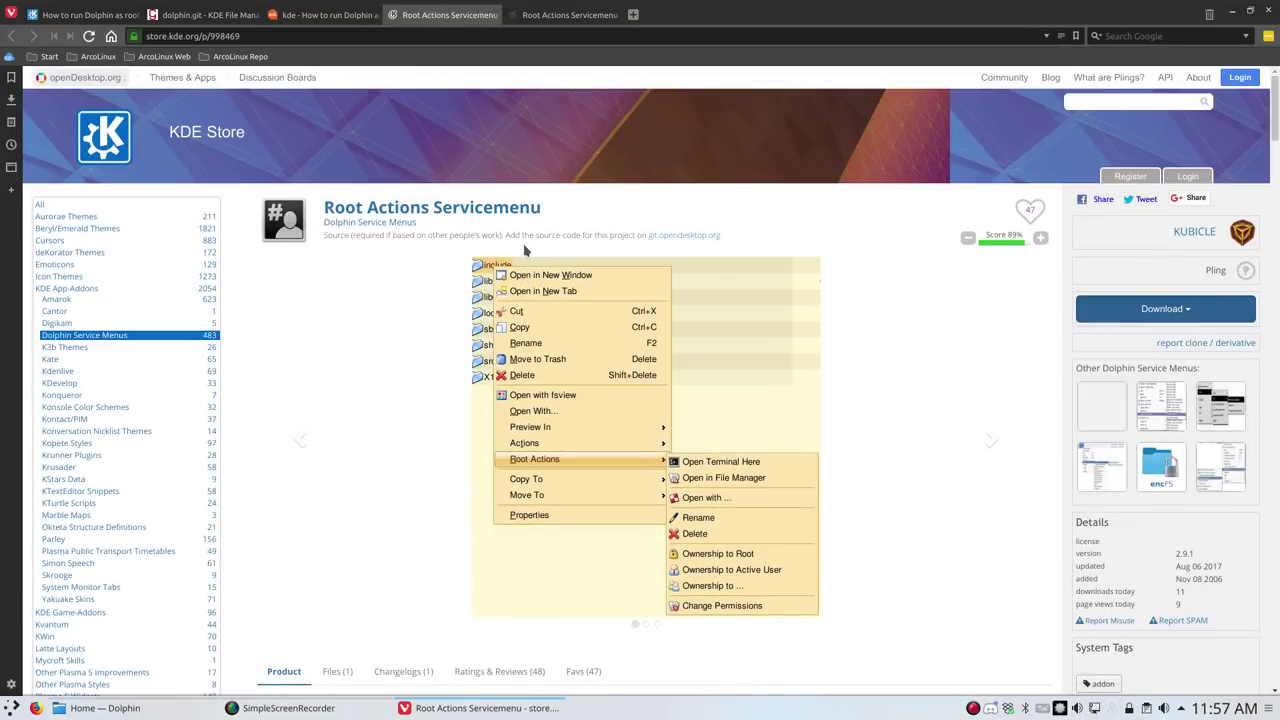
left_click(552, 16)
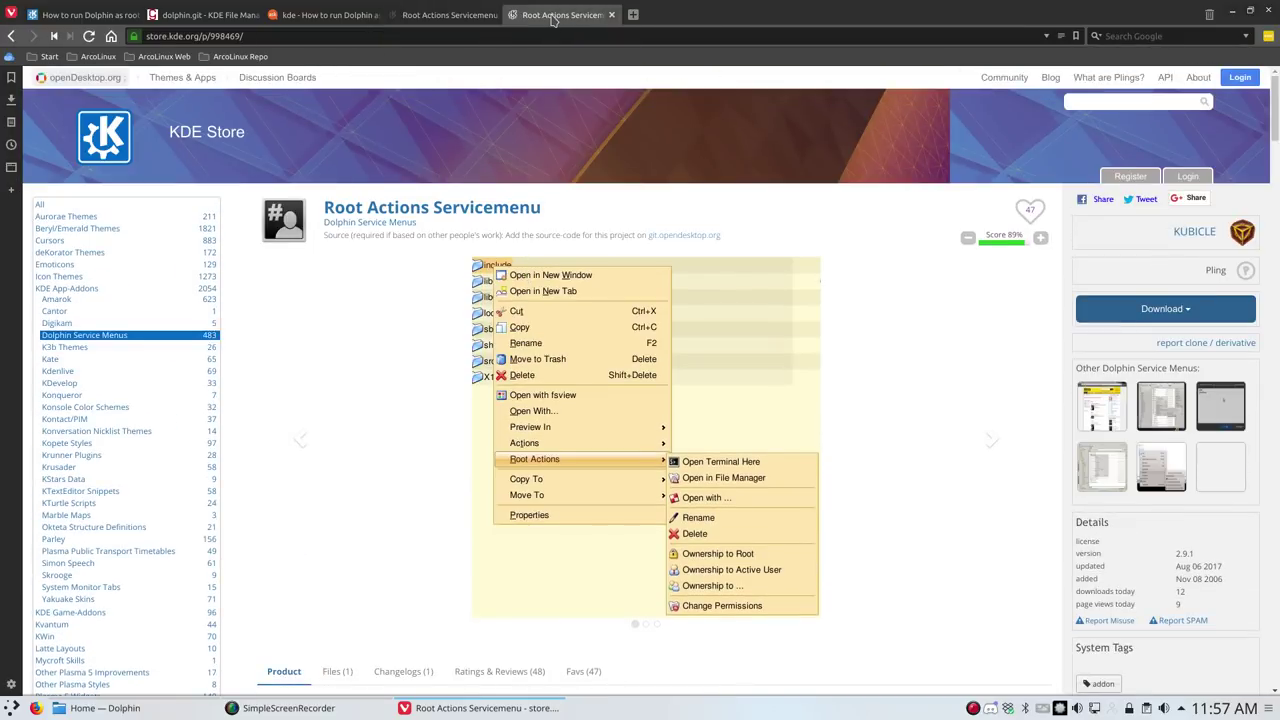
left_click(470, 15)
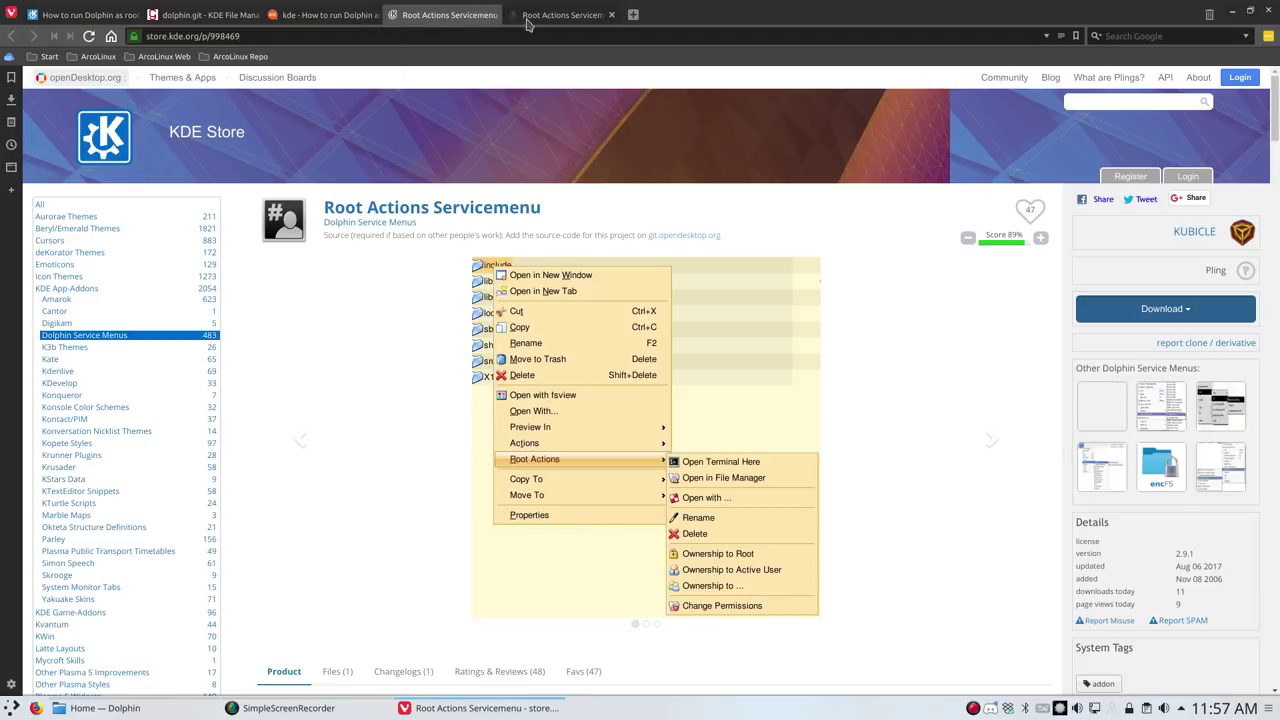
left_click(560, 16)
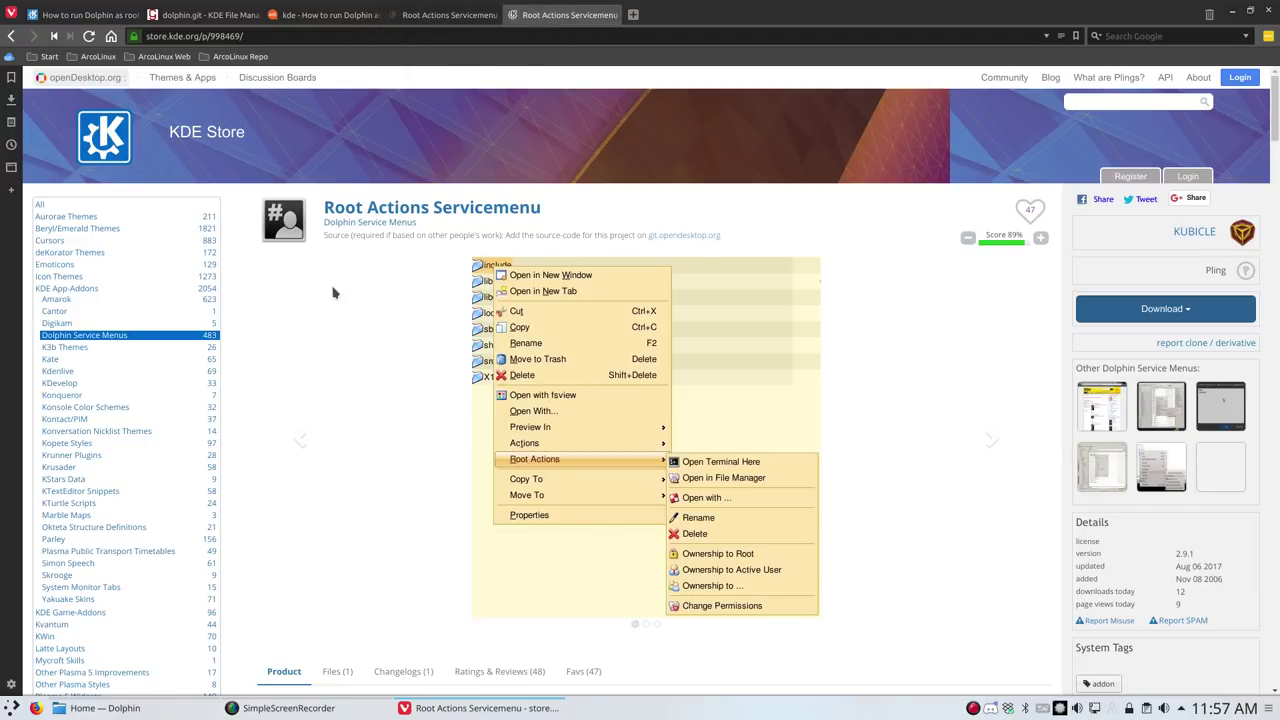
scroll(662, 447, "down", 1)
scroll(662, 447, "down", 5)
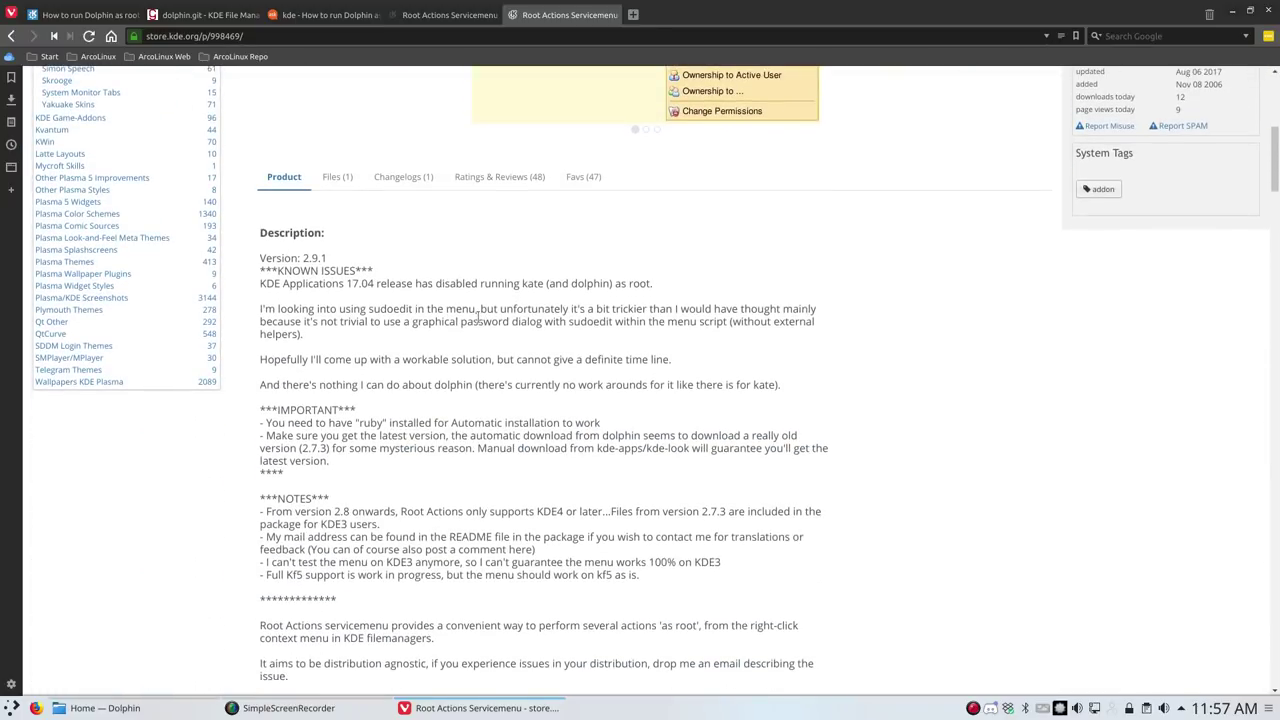
scroll(884, 335, "up", 5)
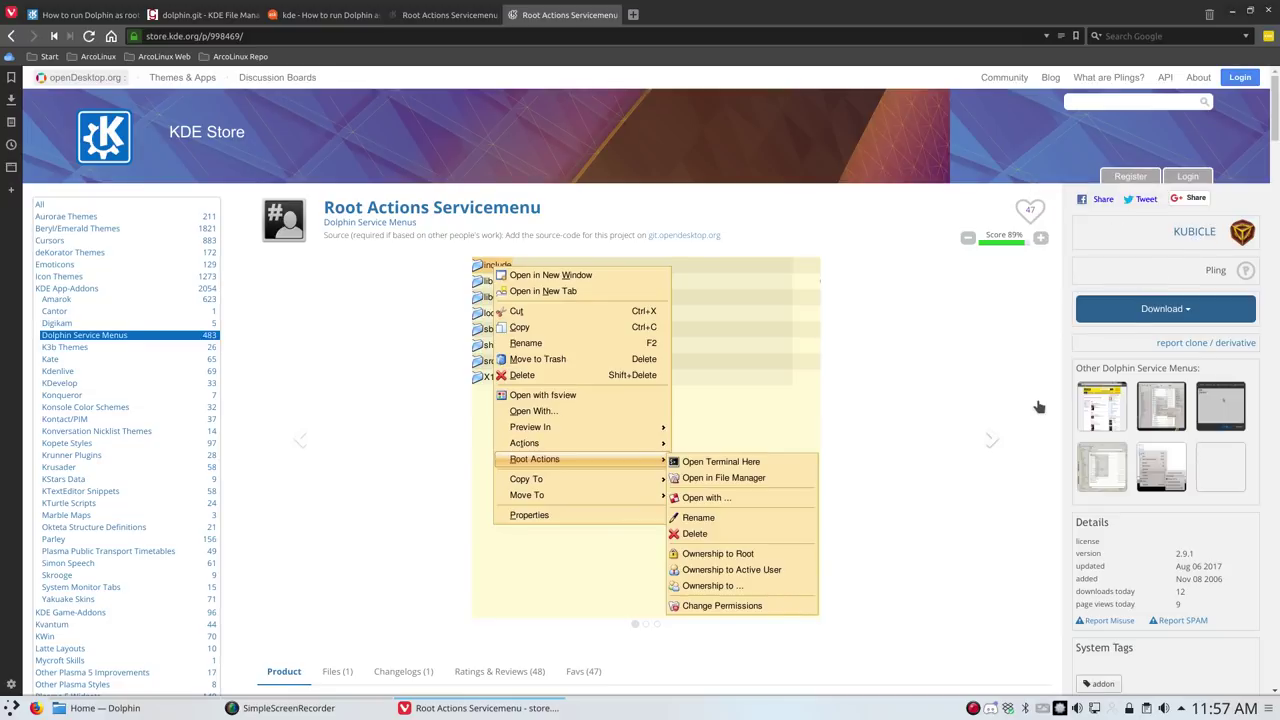
scroll(1034, 406, "down", 1)
scroll(1034, 406, "down", 4)
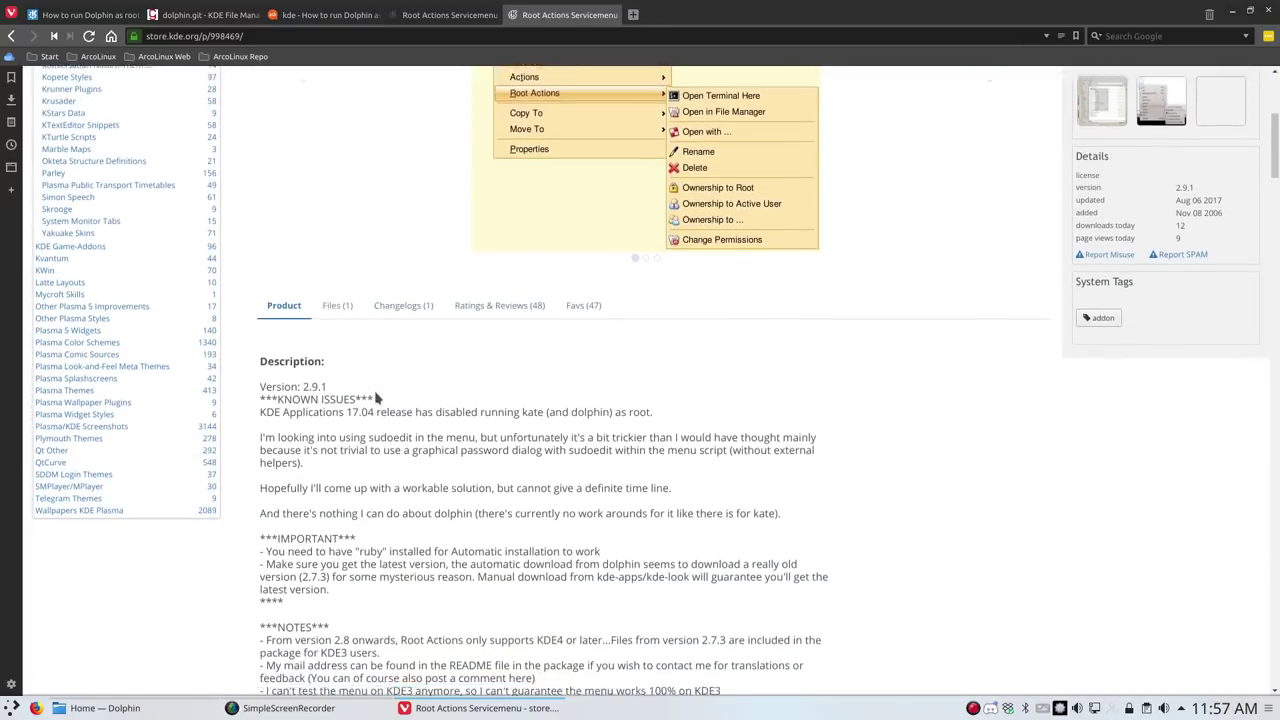
left_click_drag(276, 305, 380, 308)
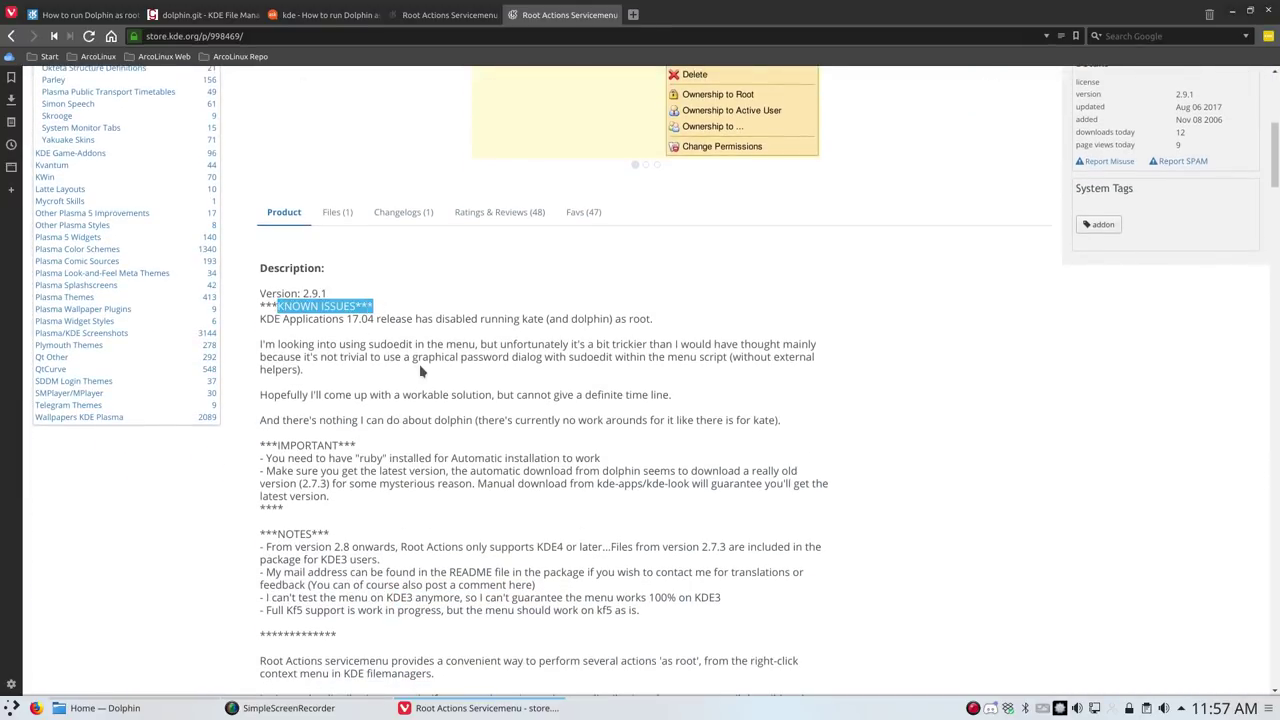
left_click(447, 319)
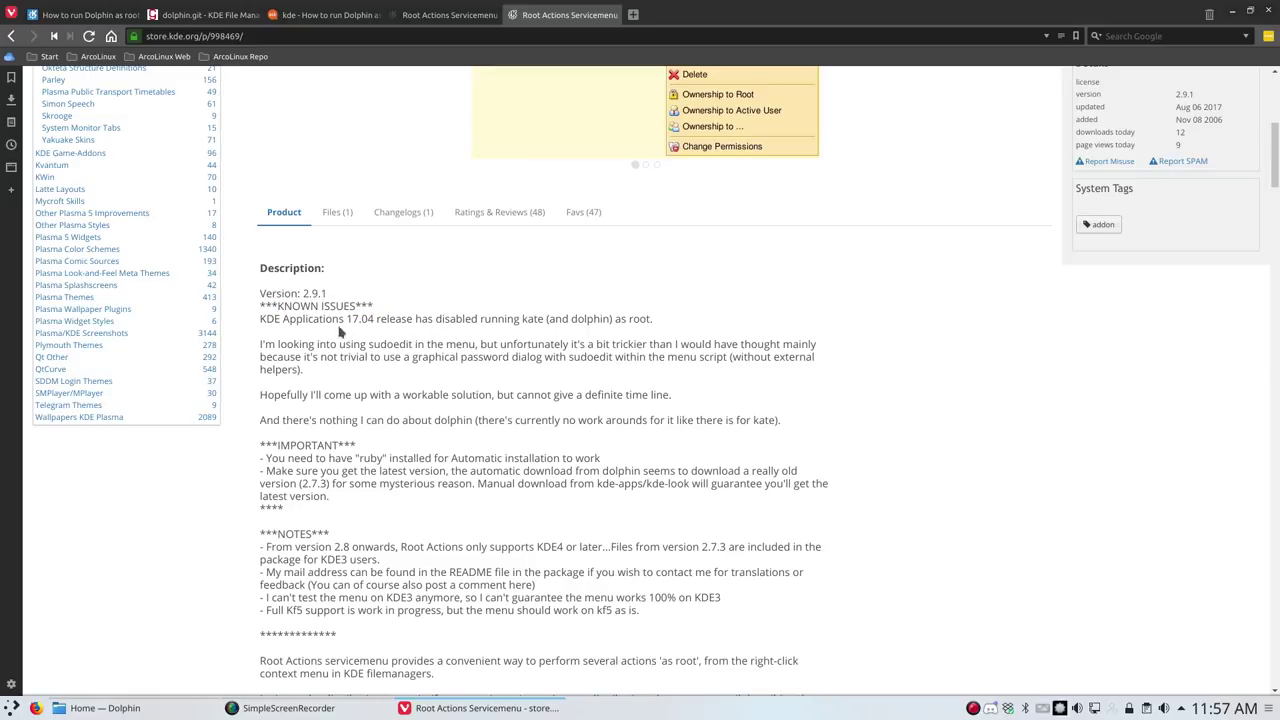
left_click_drag(262, 318, 376, 319)
left_click(395, 318)
double_click(585, 318)
left_click(273, 350)
left_click_drag(317, 356, 384, 357)
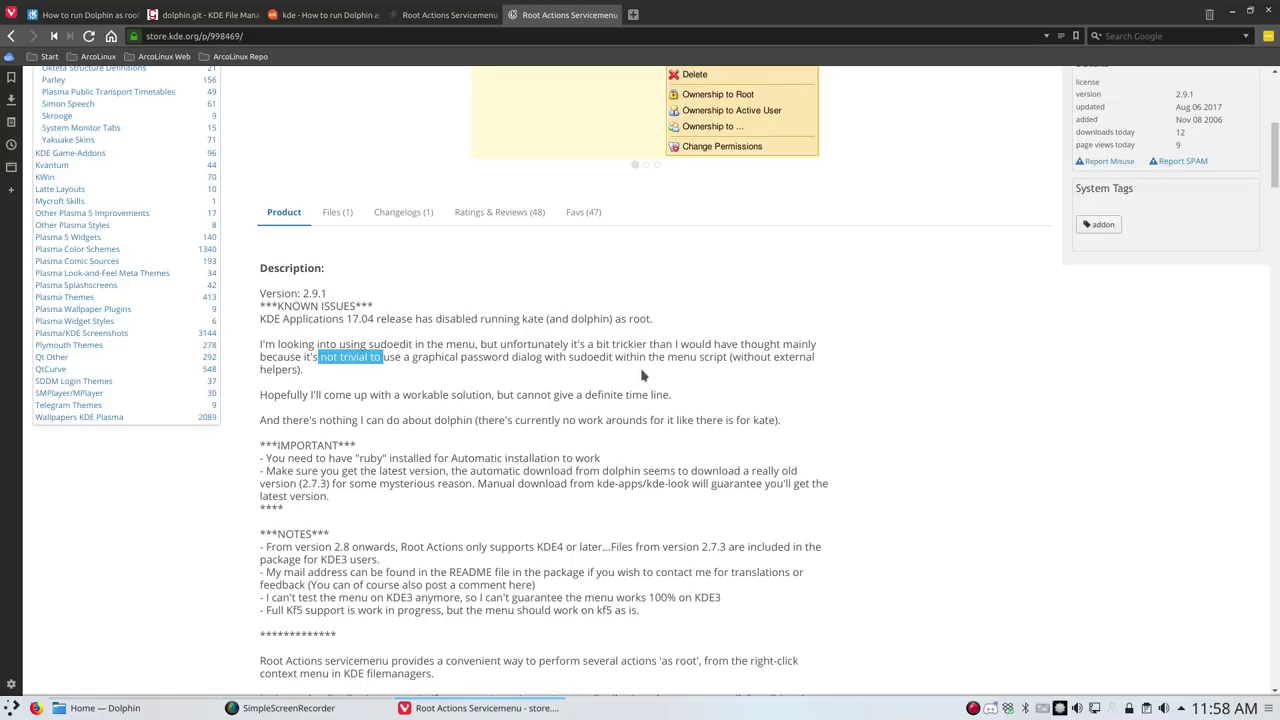
left_click(564, 393)
left_click_drag(376, 397, 463, 397)
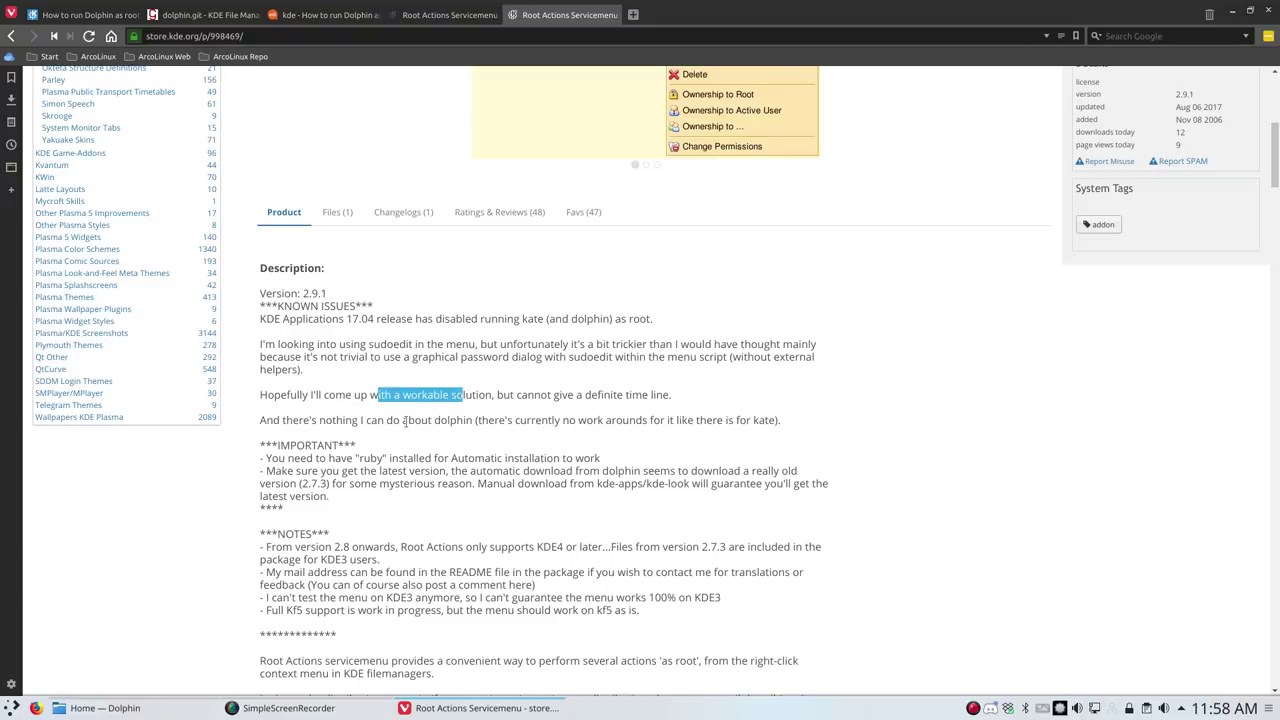
left_click(393, 420)
scroll(380, 436, "down", 2)
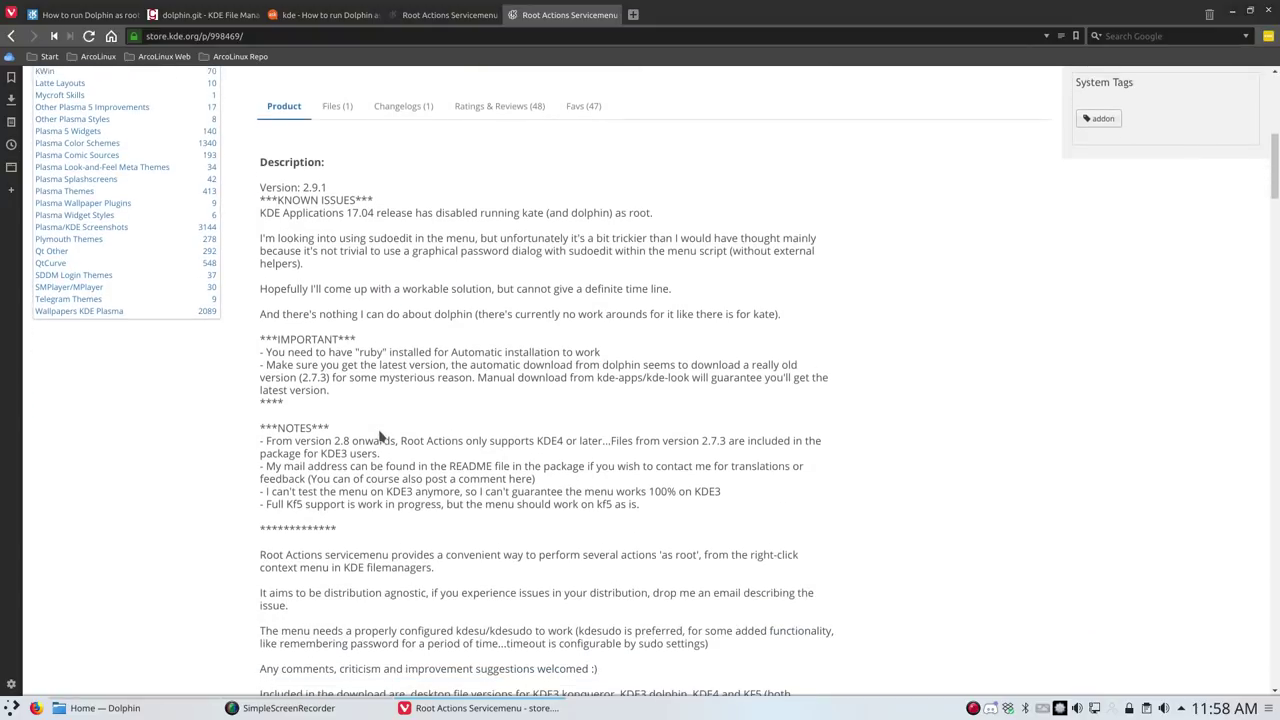
scroll(380, 436, "down", 3)
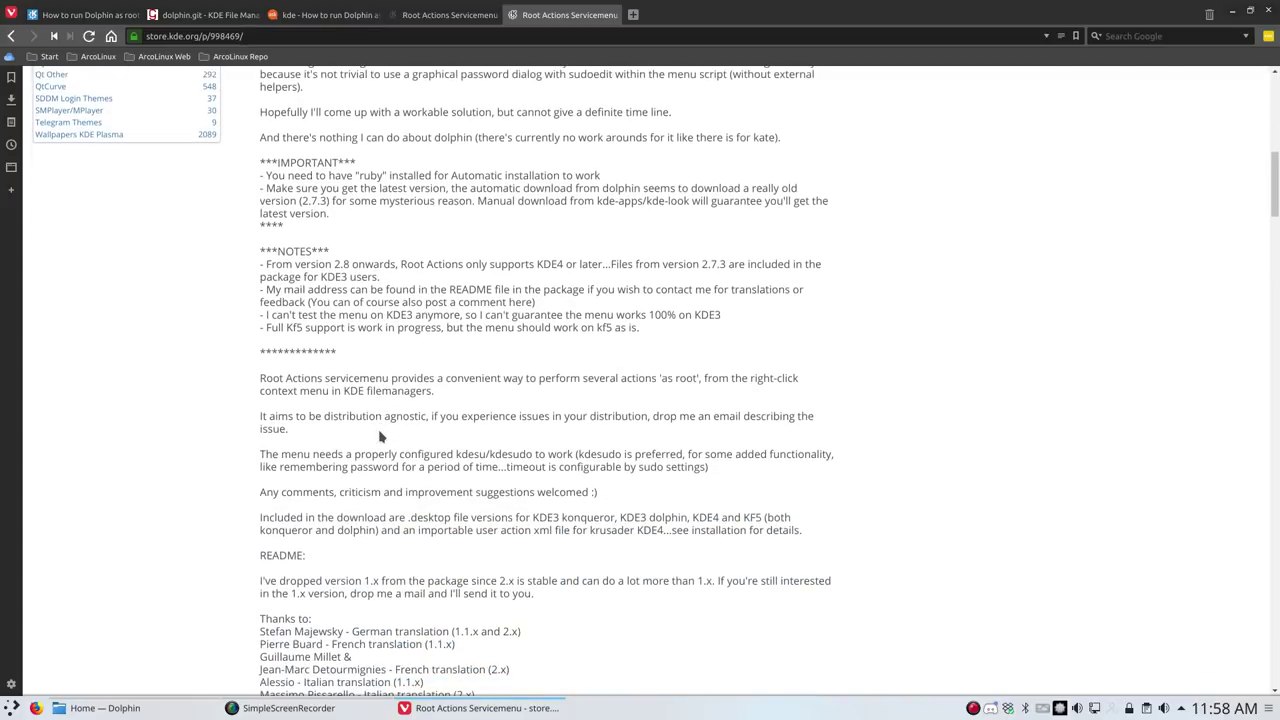
scroll(503, 449, "up", 12)
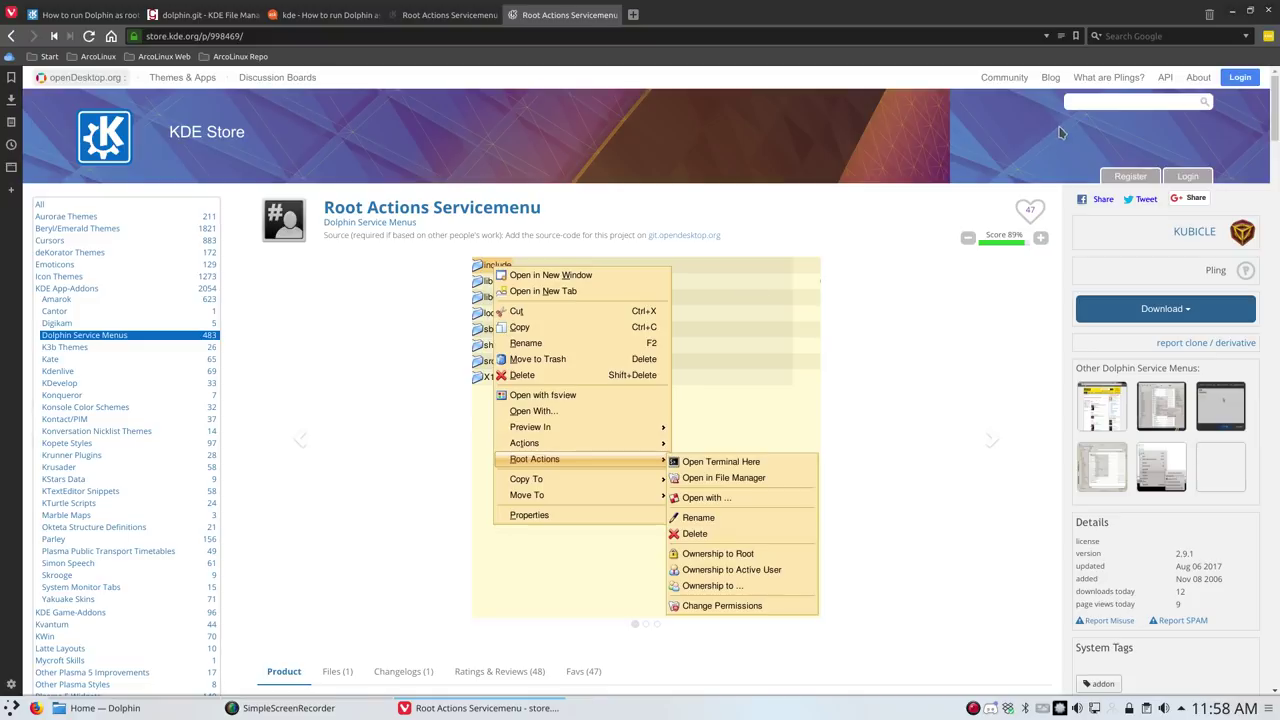
Launch Root Actions > Open Terminal Here on the Home folder and enter the root password
left_click(1234, 15)
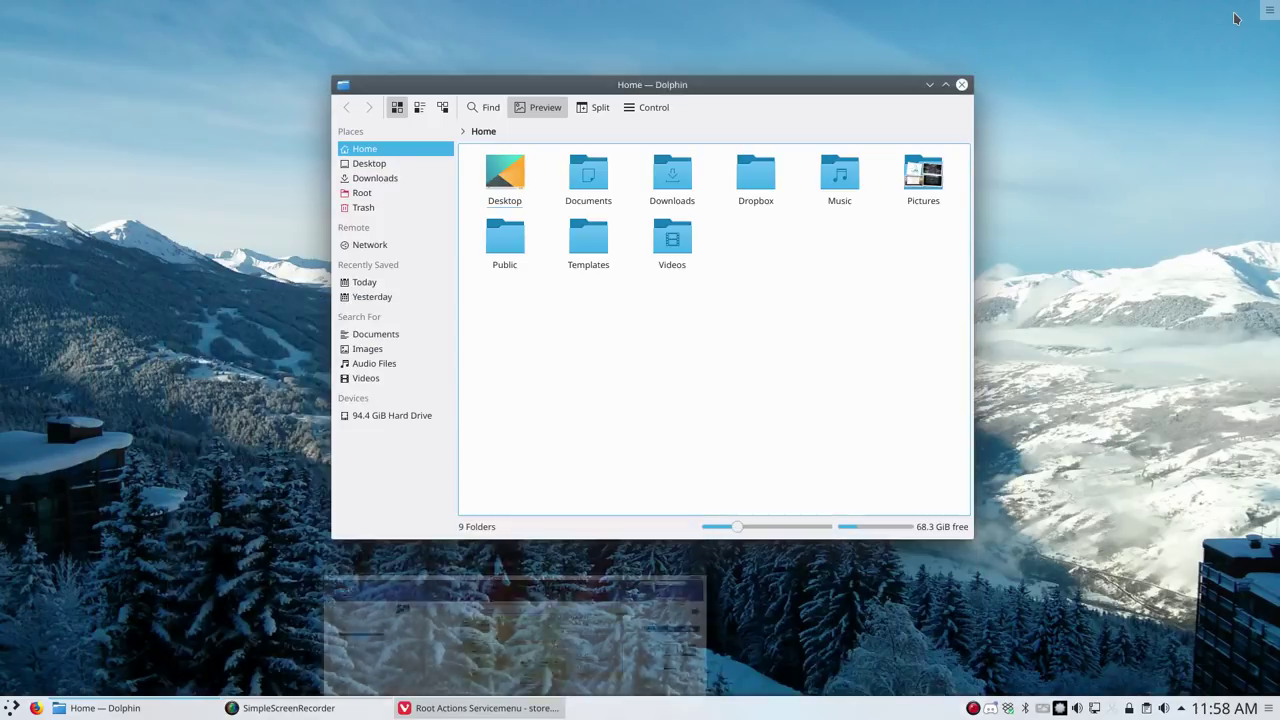
right_click(613, 308)
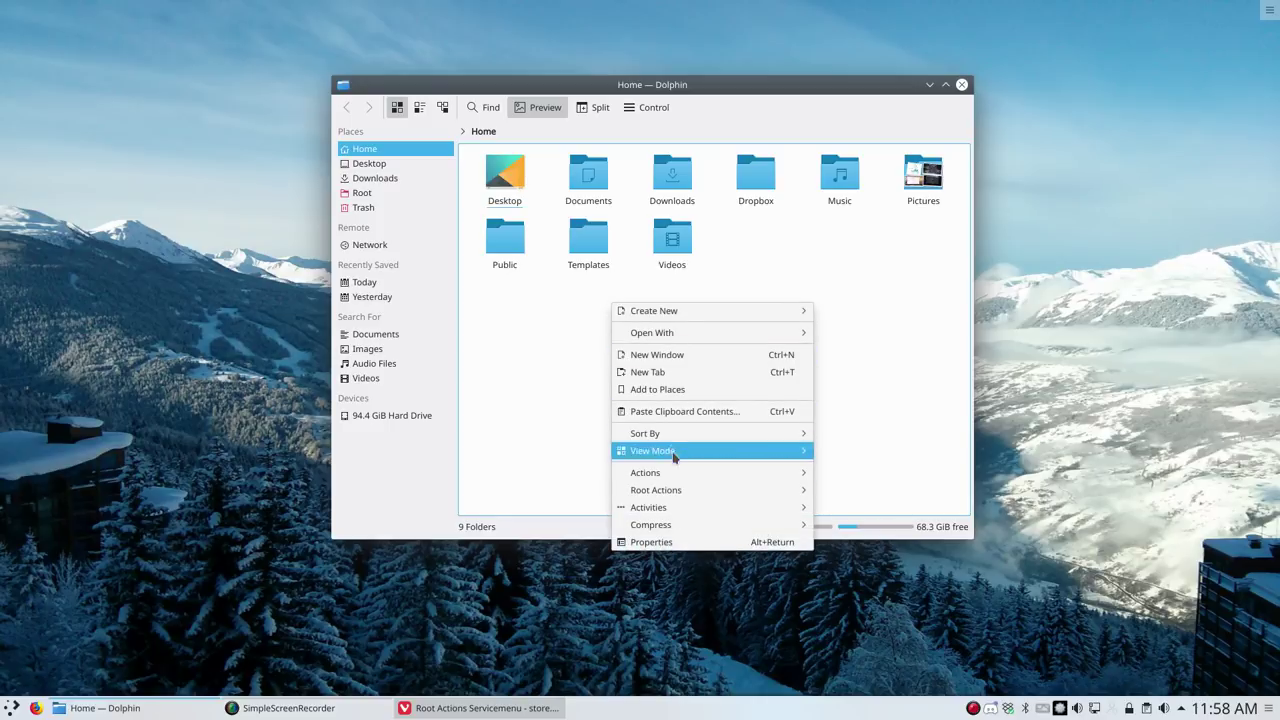
mouse_move(675, 492)
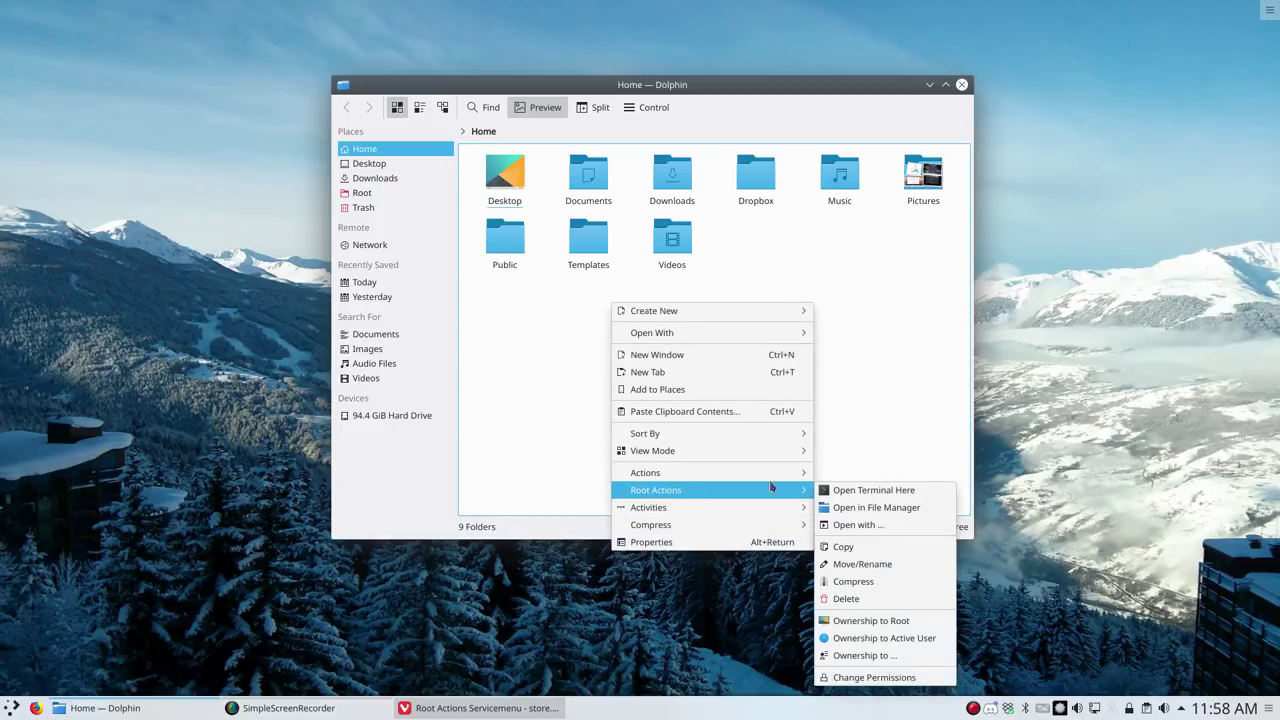
mouse_move(764, 480)
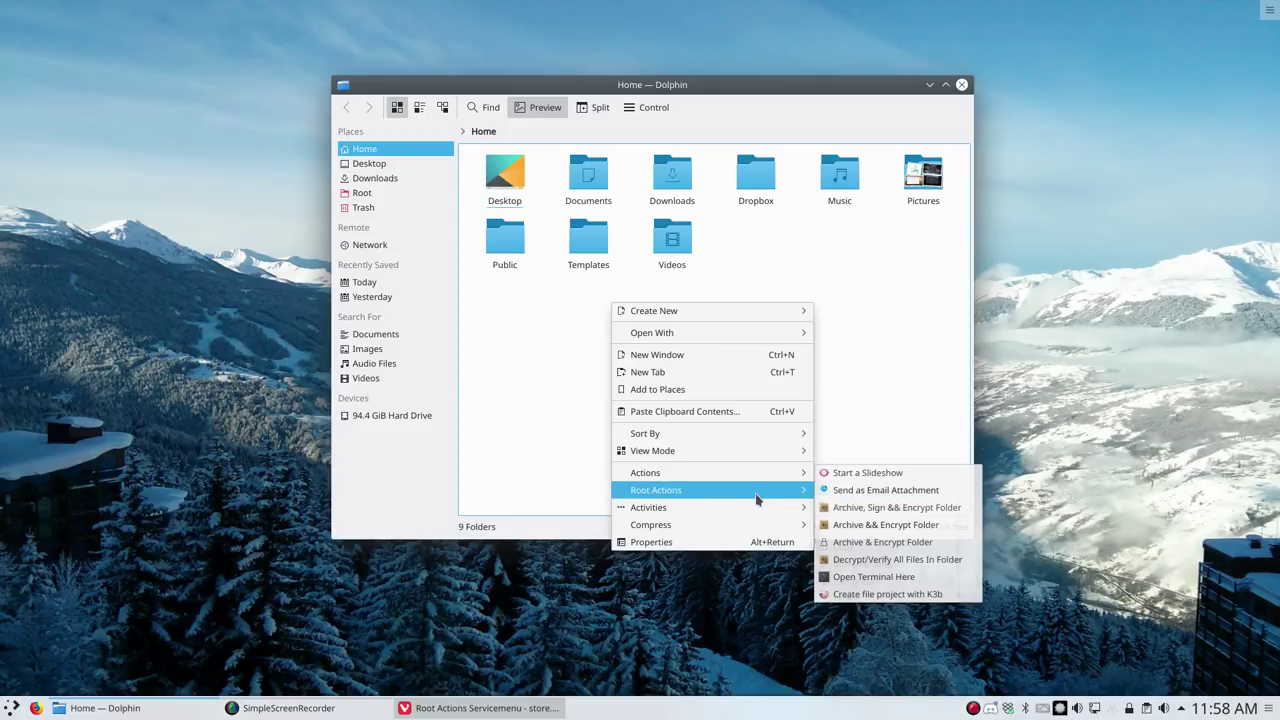
mouse_move(785, 491)
left_click(847, 492)
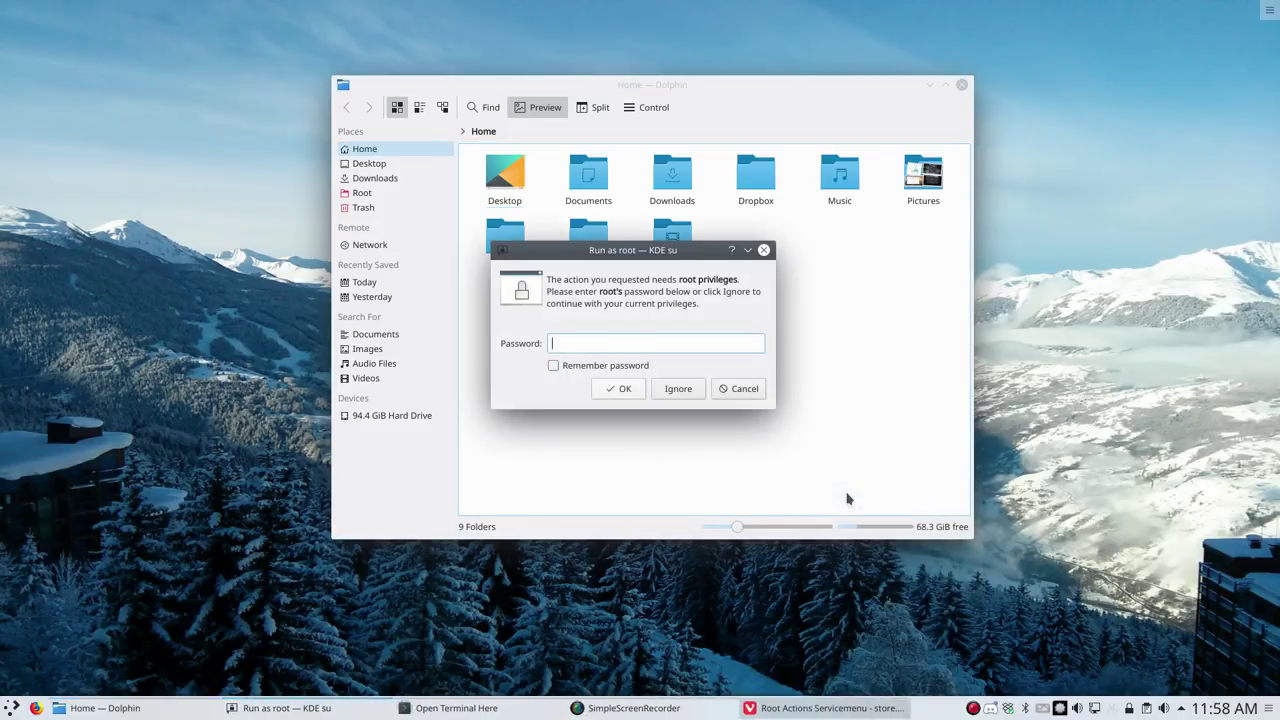
type("*****")
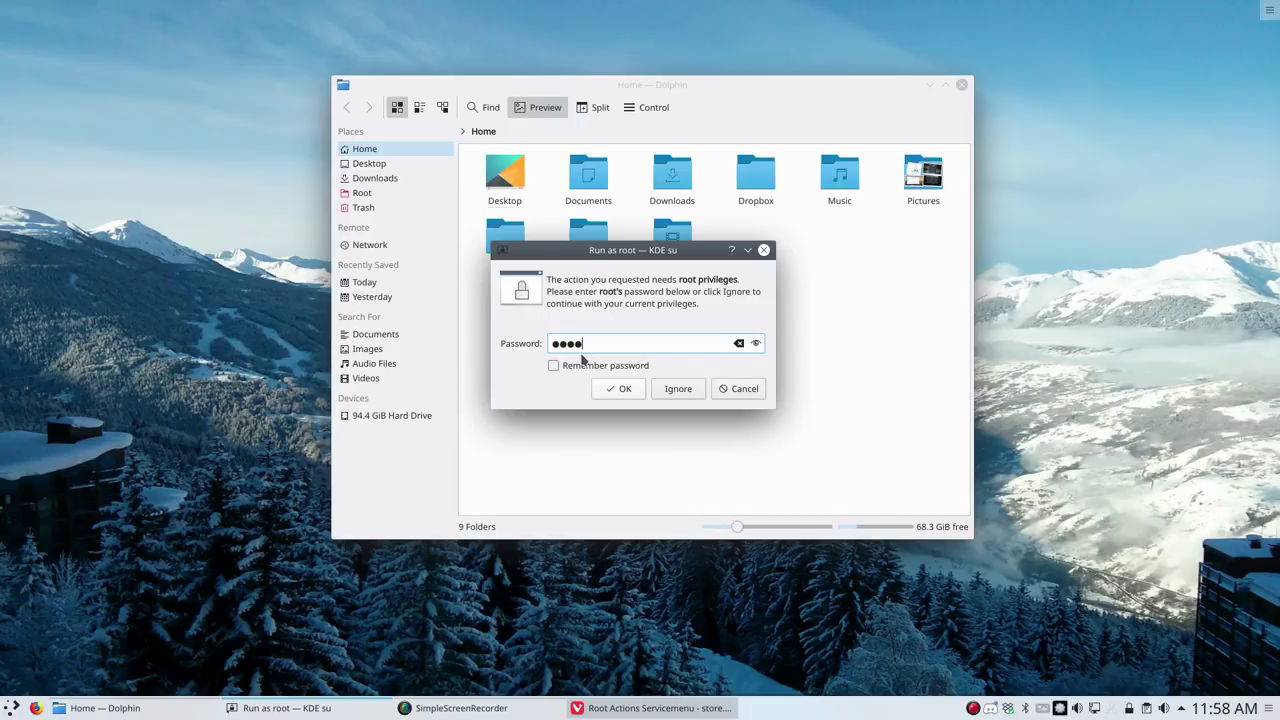
key("Return")
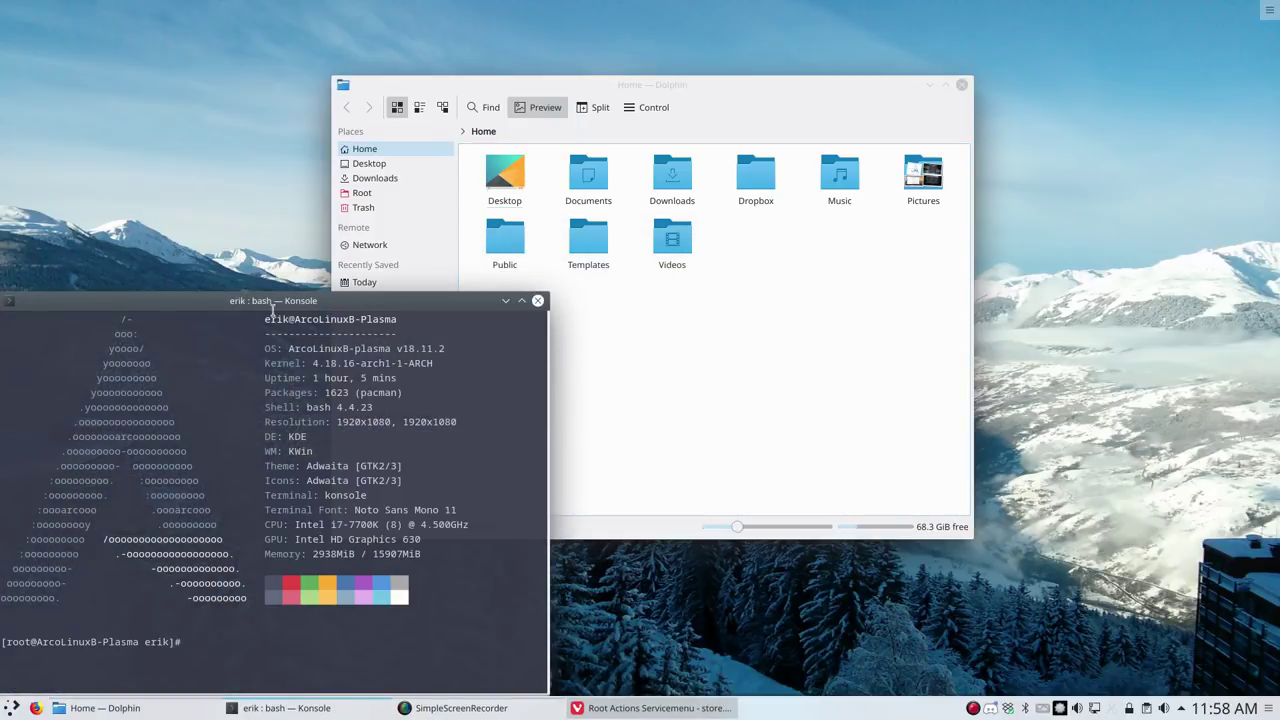
Run 'chsh root -s /bin/bash' in the root terminal to make bash root's shell
left_click_drag(250, 304, 372, 44)
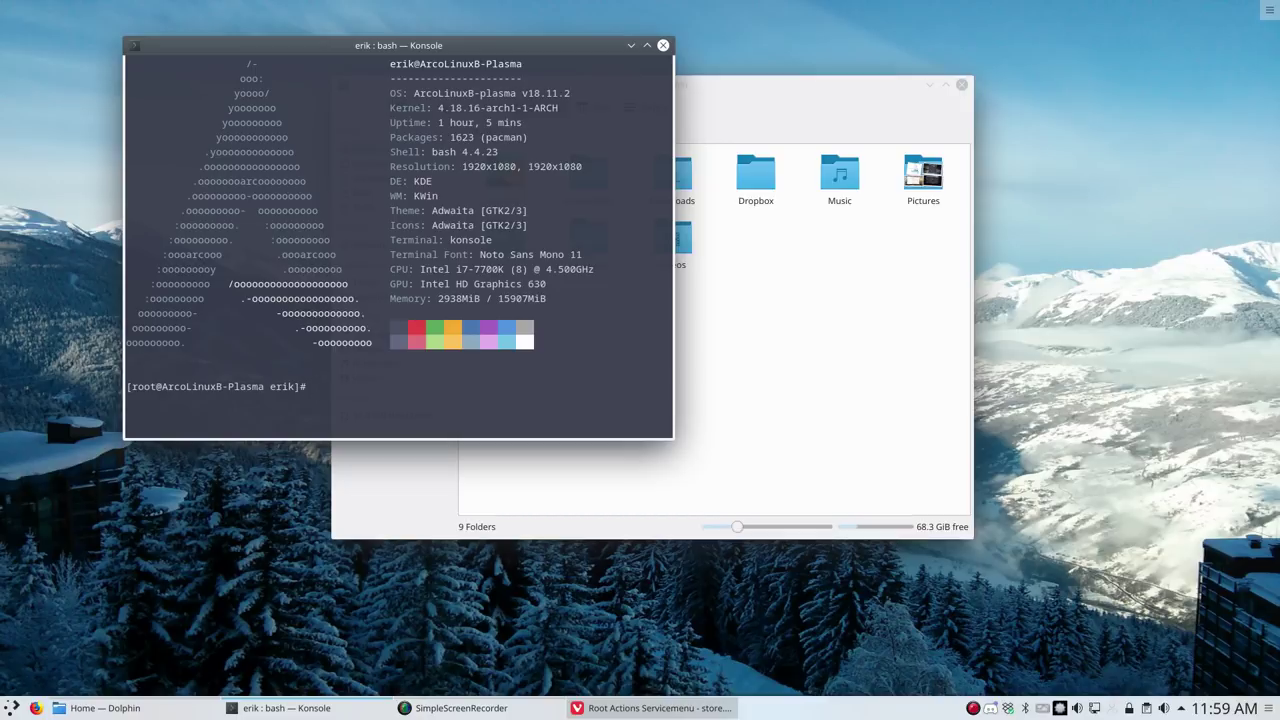
type("chsh root -s /bin/bash")
key("Return")
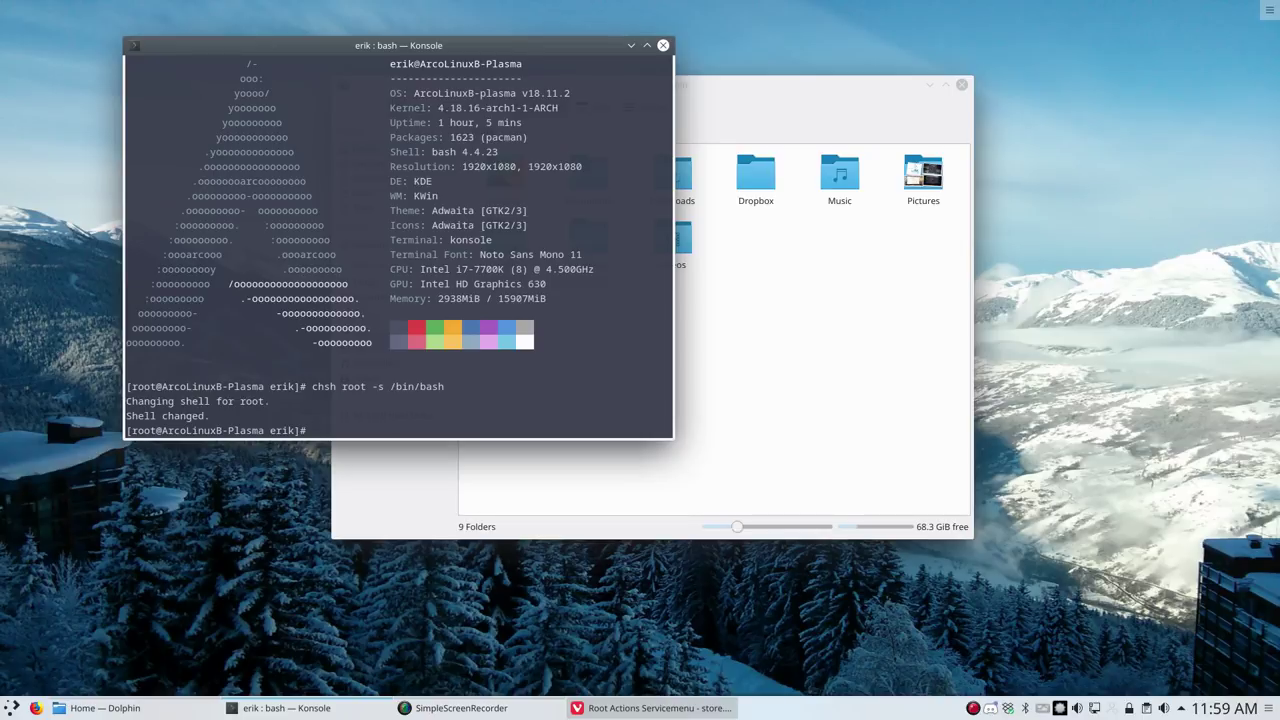
Close the root terminal after the 'Shell changed' confirmation
left_click_drag(390, 386, 447, 398)
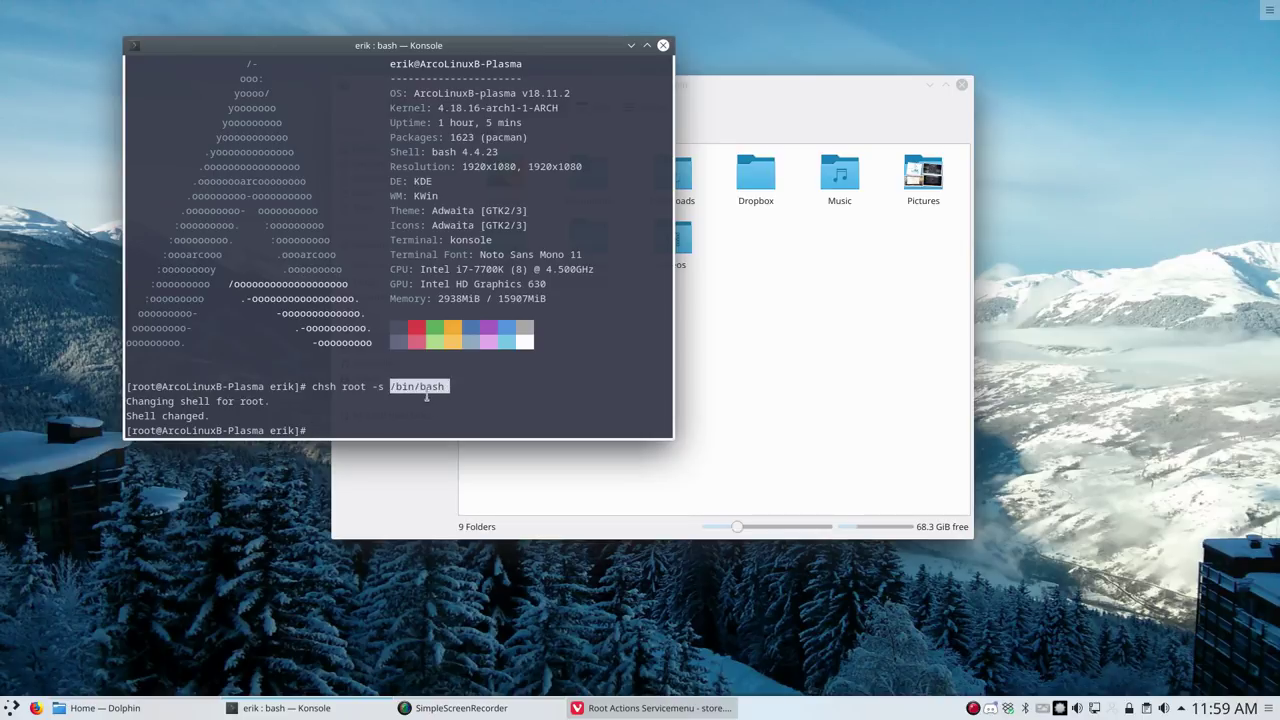
left_click(423, 384)
left_click_drag(410, 47, 317, 22)
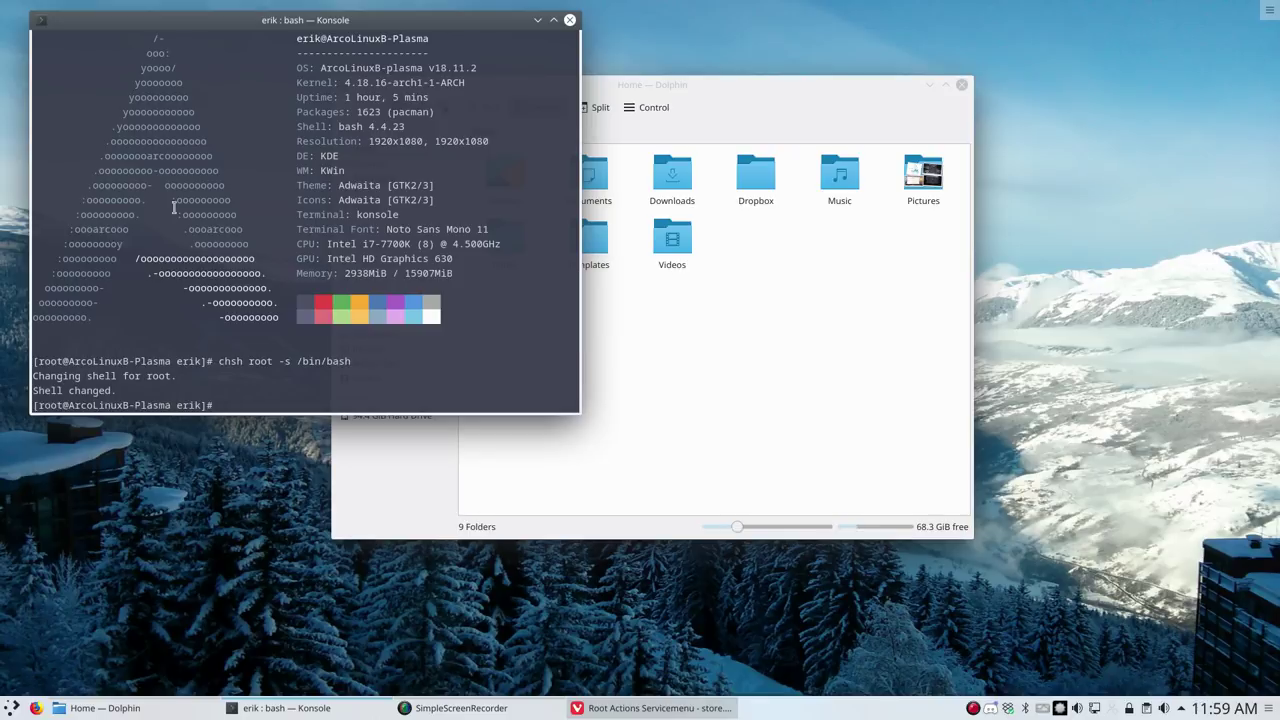
left_click(569, 21)
right_click(659, 303)
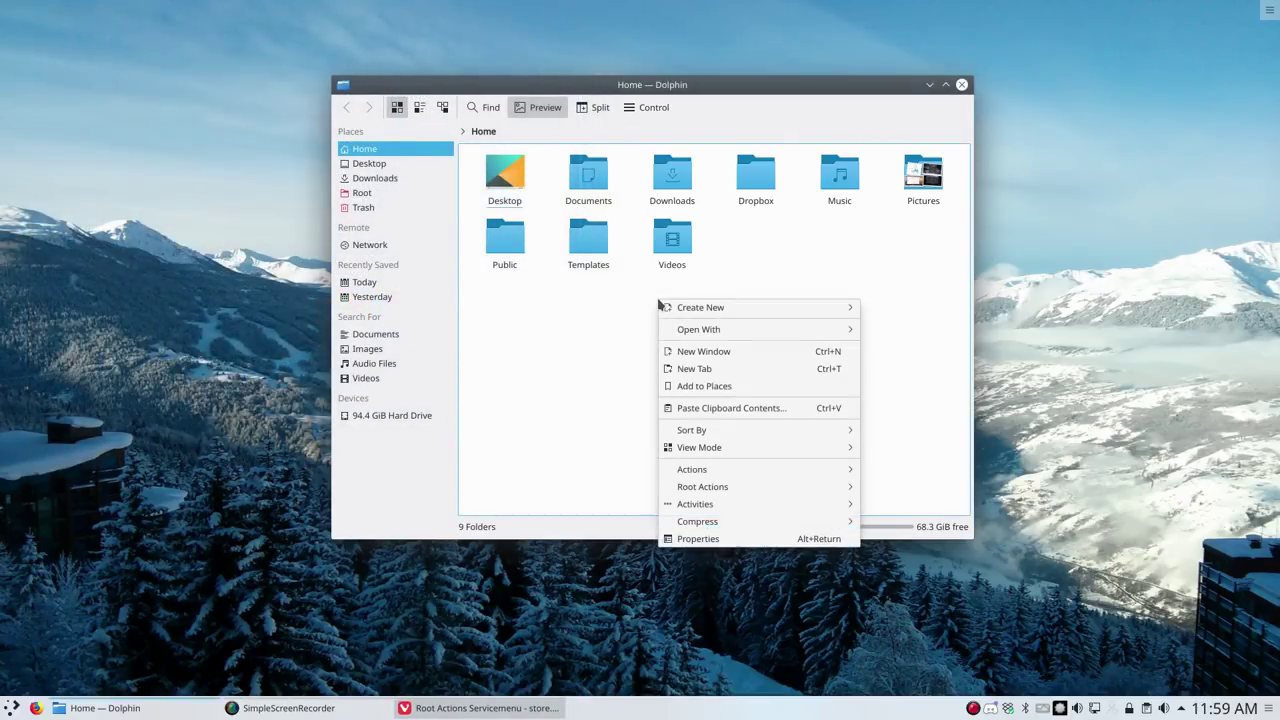
mouse_move(760, 487)
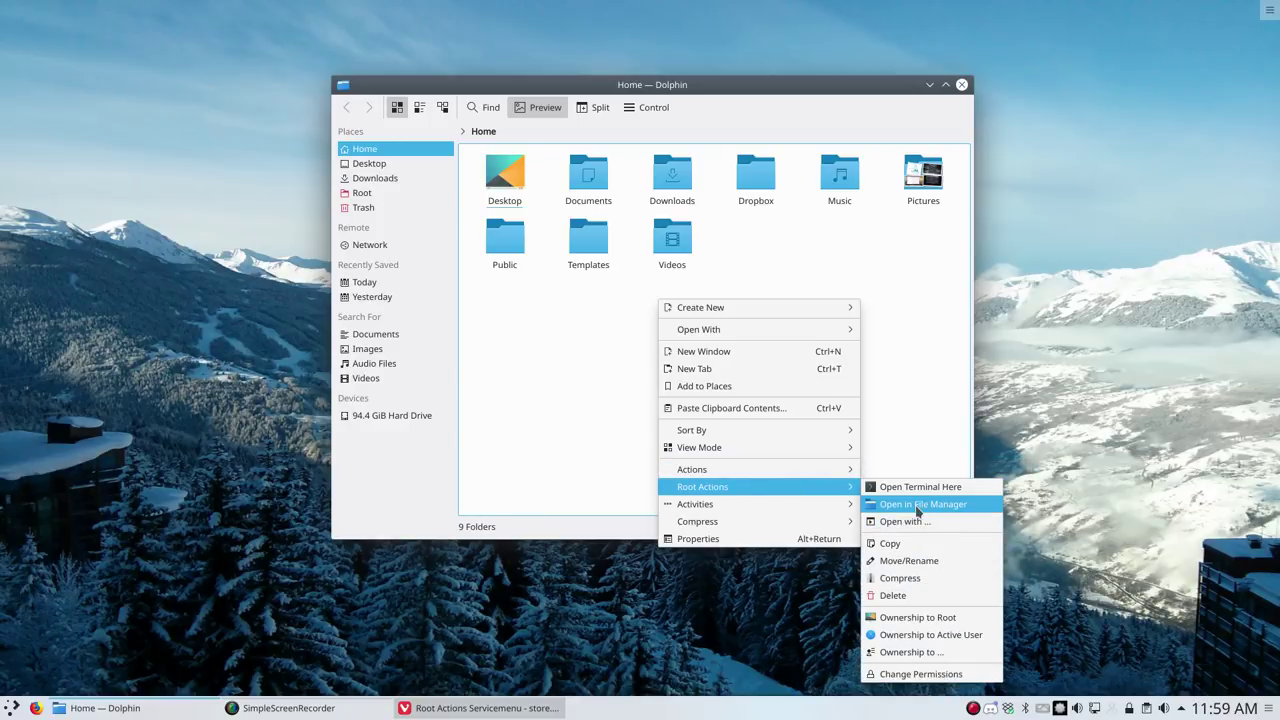
left_click(917, 506)
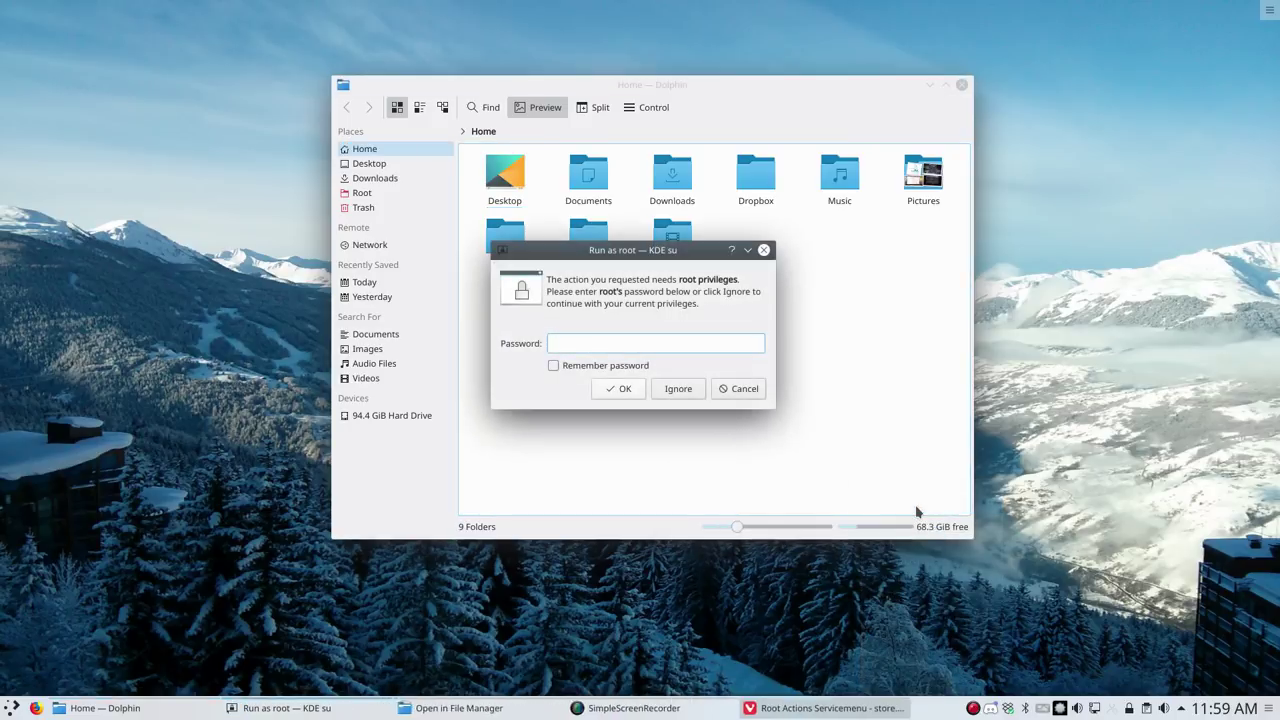
type("●●●●●")
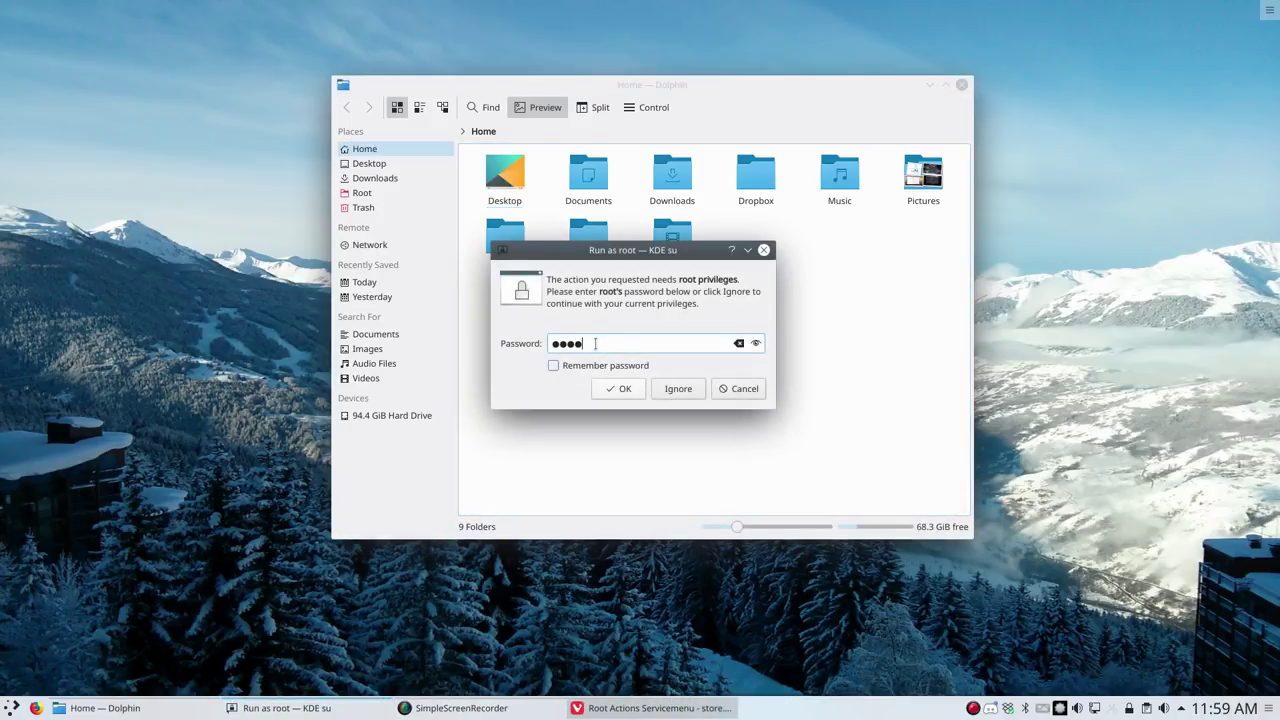
key("Return")
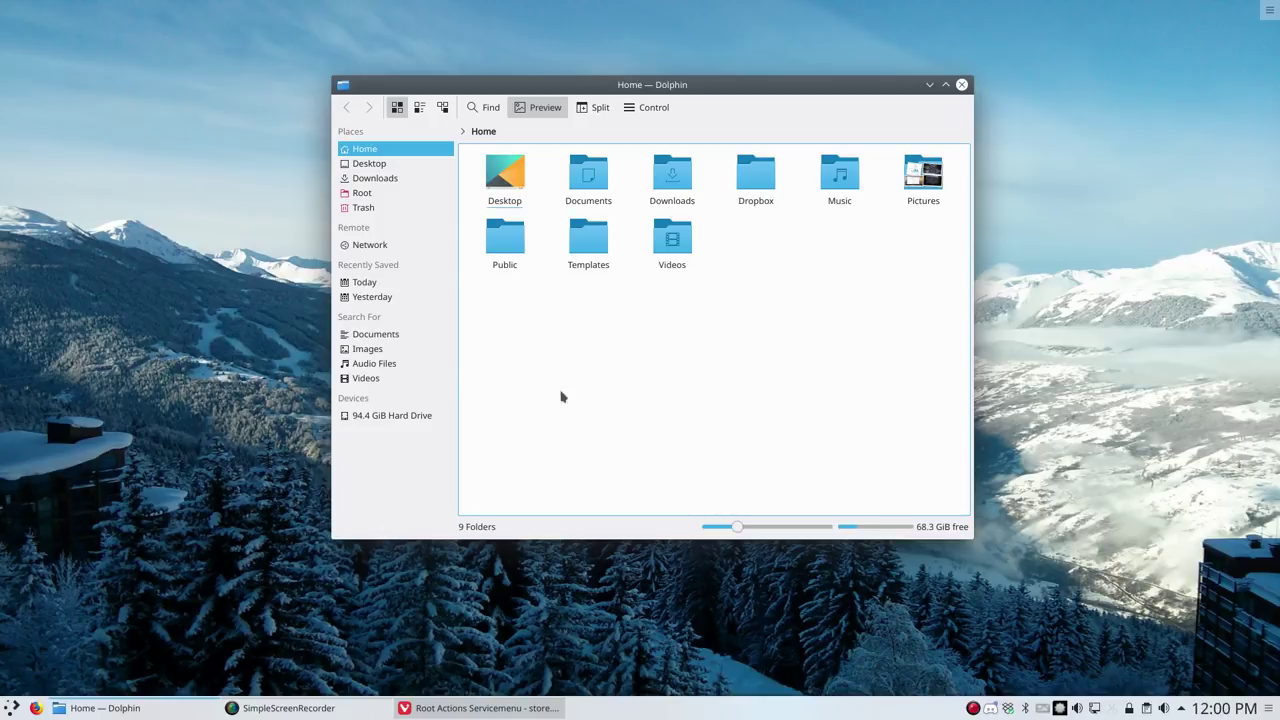
left_click(455, 710)
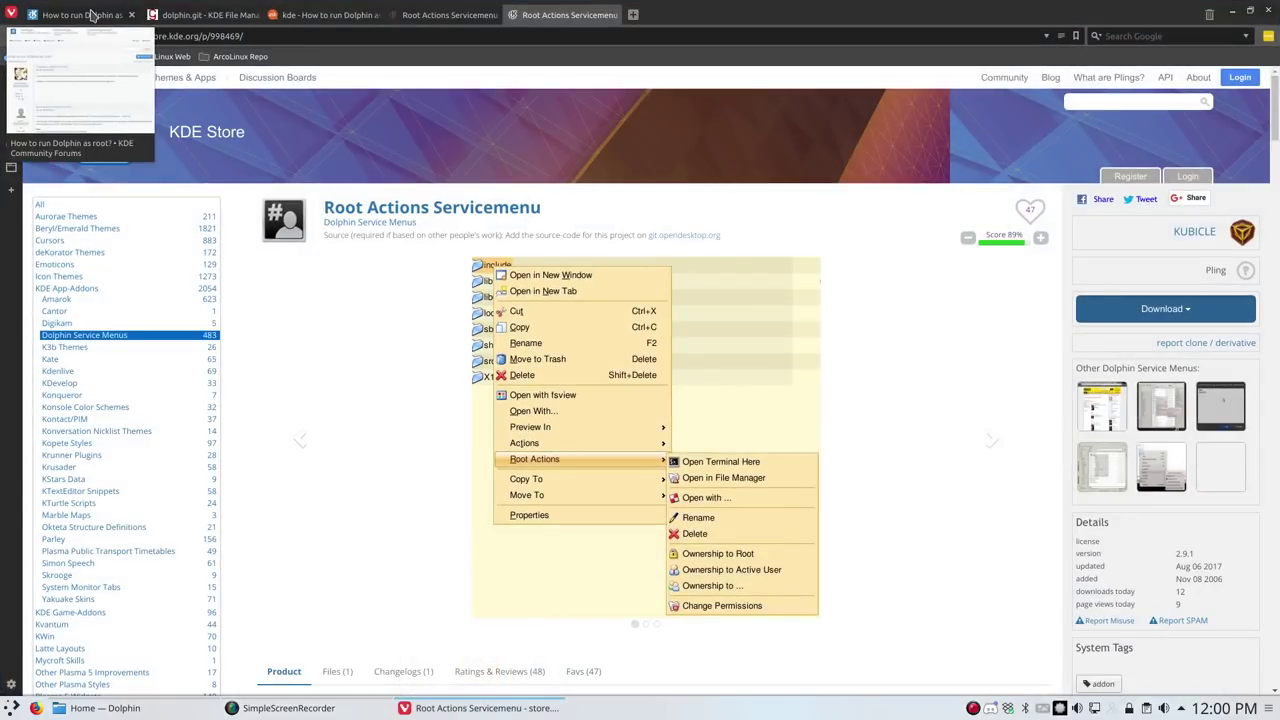
left_click(131, 14)
scroll(91, 321, "down", 5)
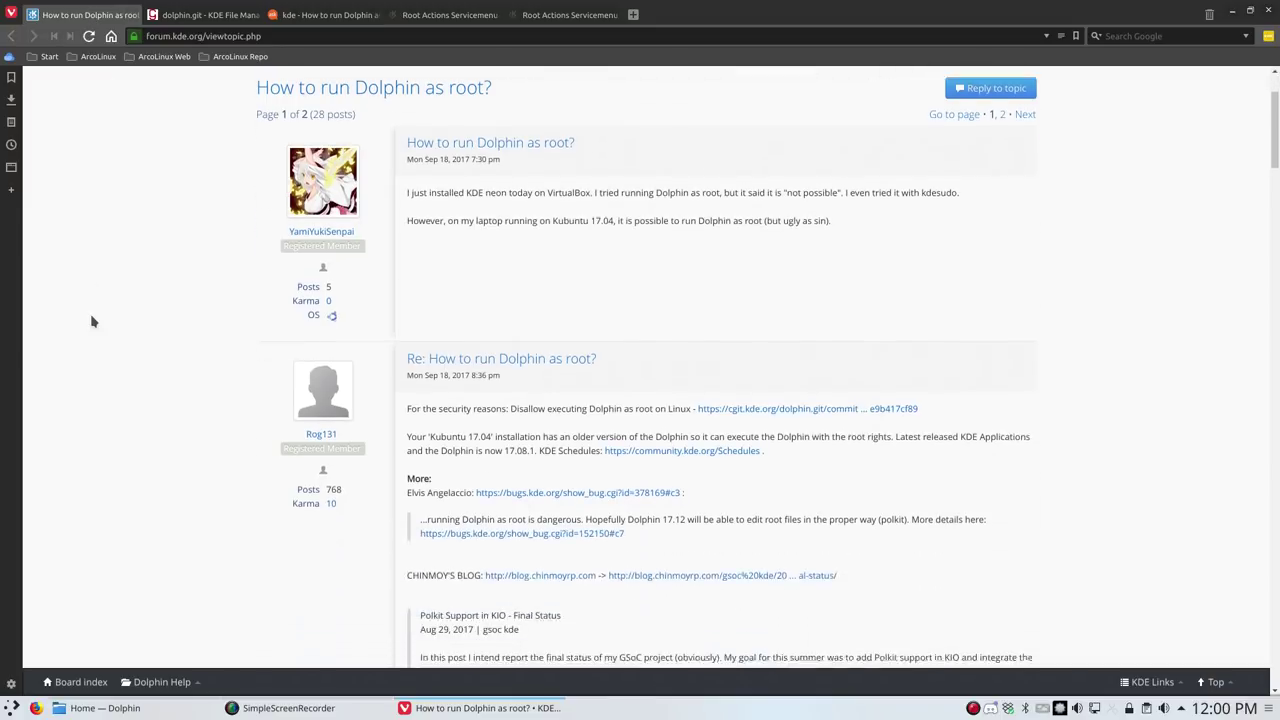
left_click(200, 15)
left_click(178, 532)
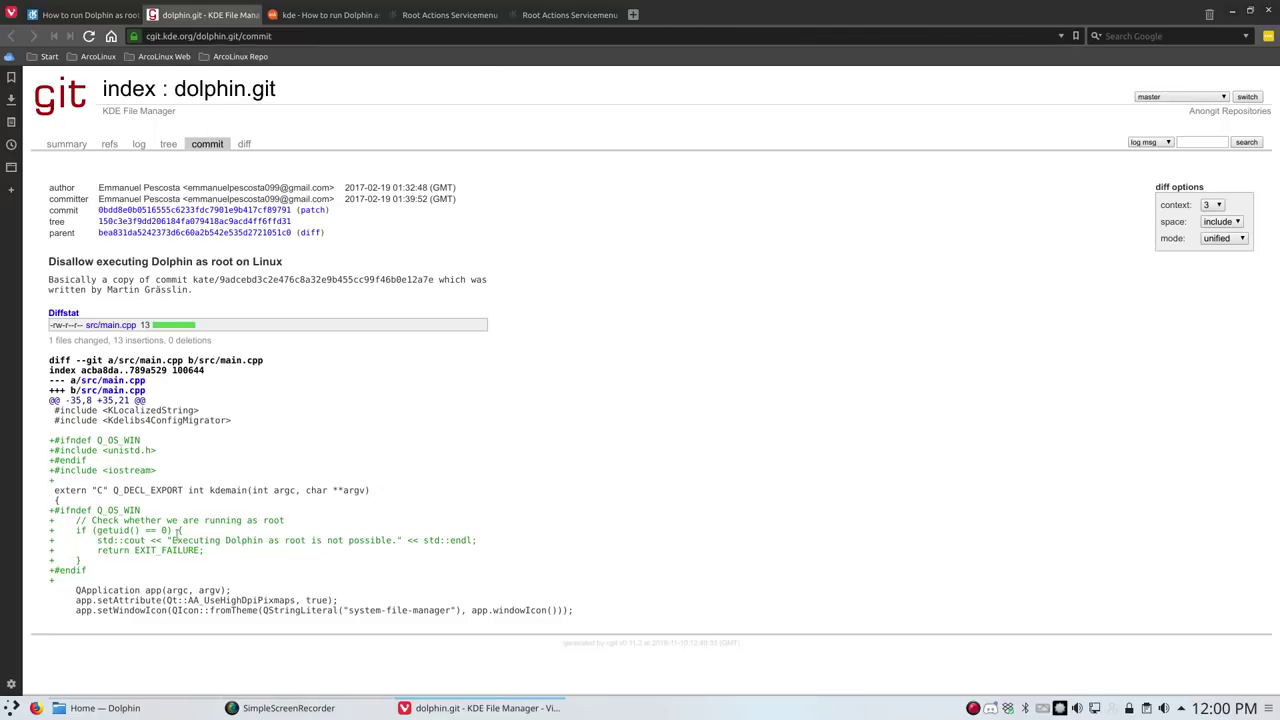
left_click_drag(93, 524, 280, 526)
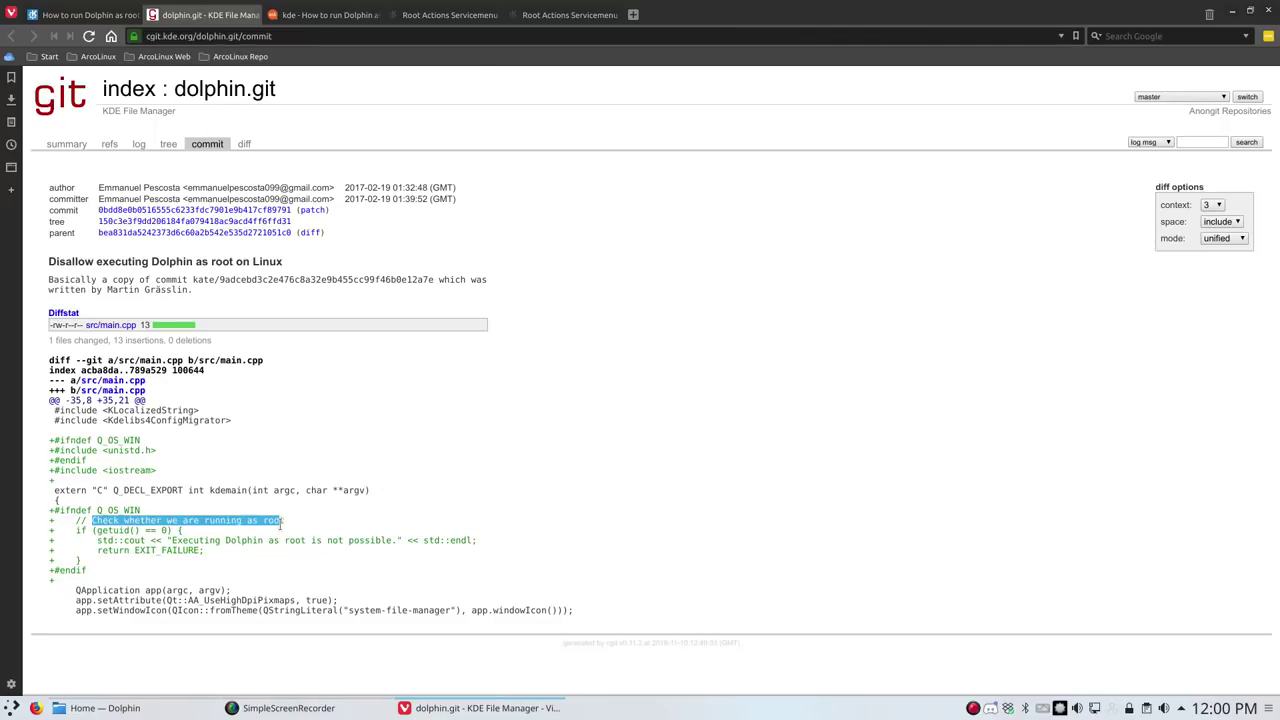
left_click(134, 541)
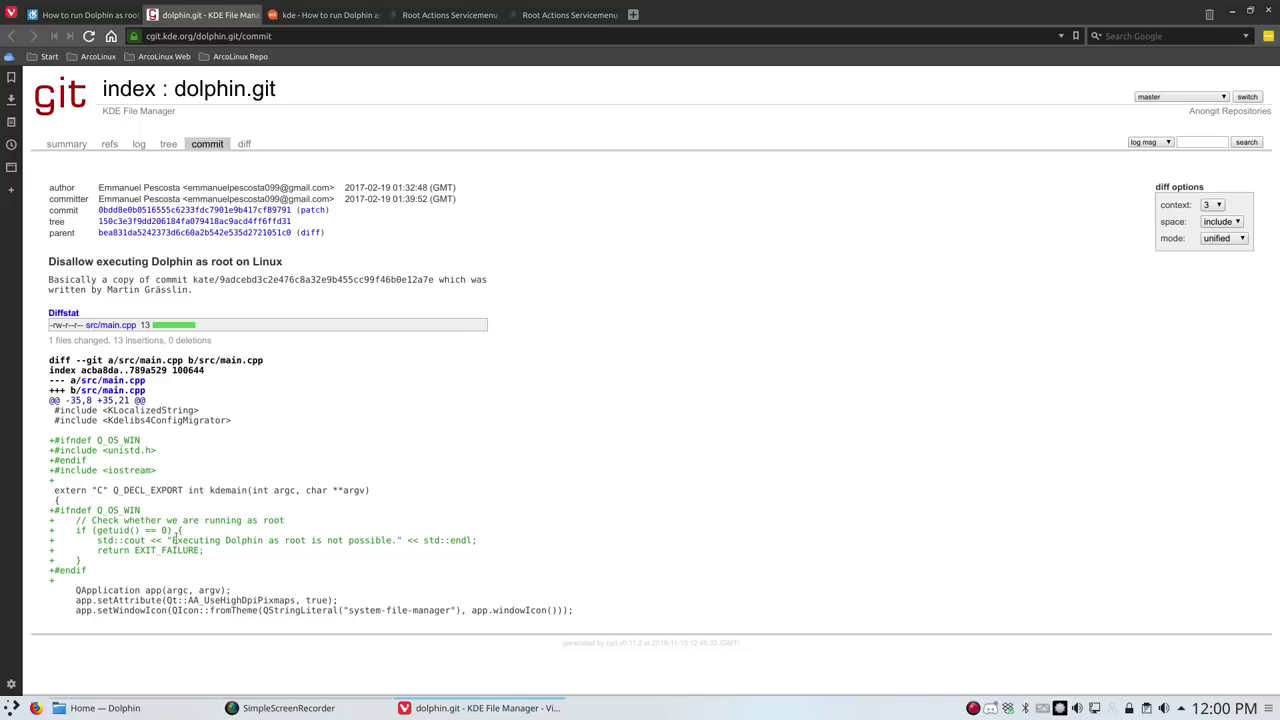
left_click_drag(171, 540, 369, 540)
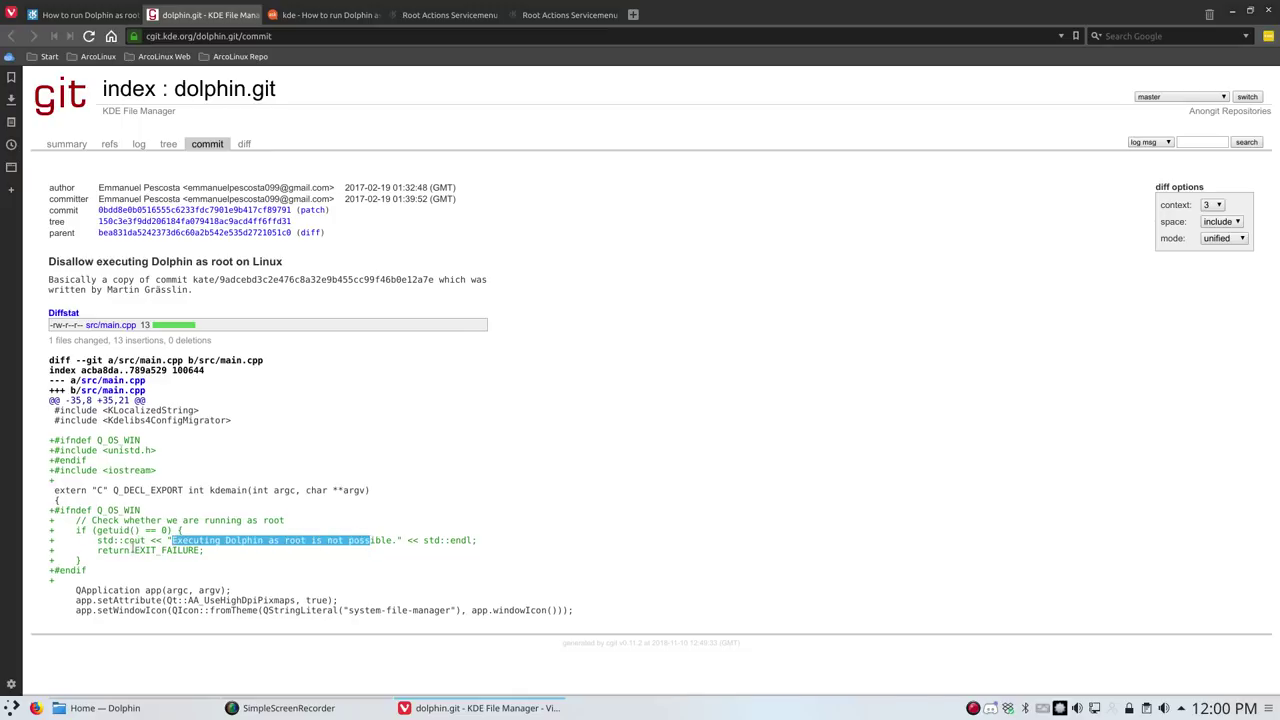
left_click_drag(124, 550, 188, 551)
left_click(221, 540)
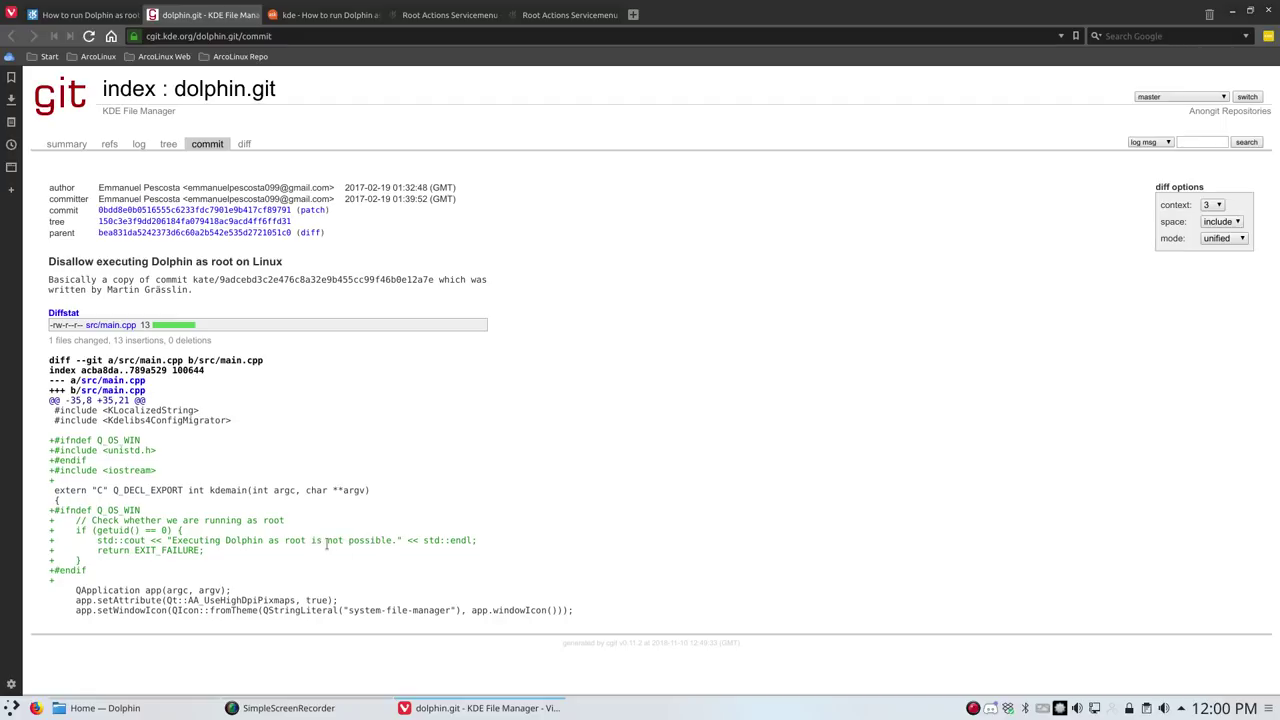
left_click(78, 17)
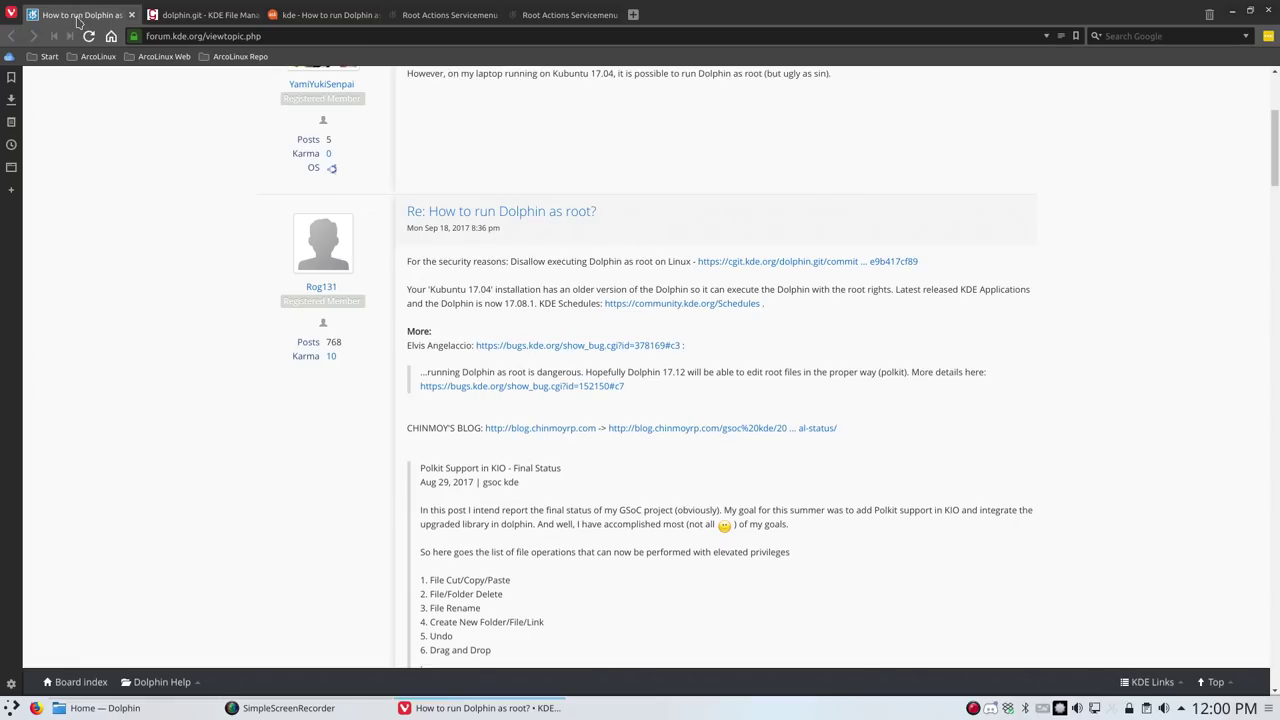
scroll(214, 449, "down", 3)
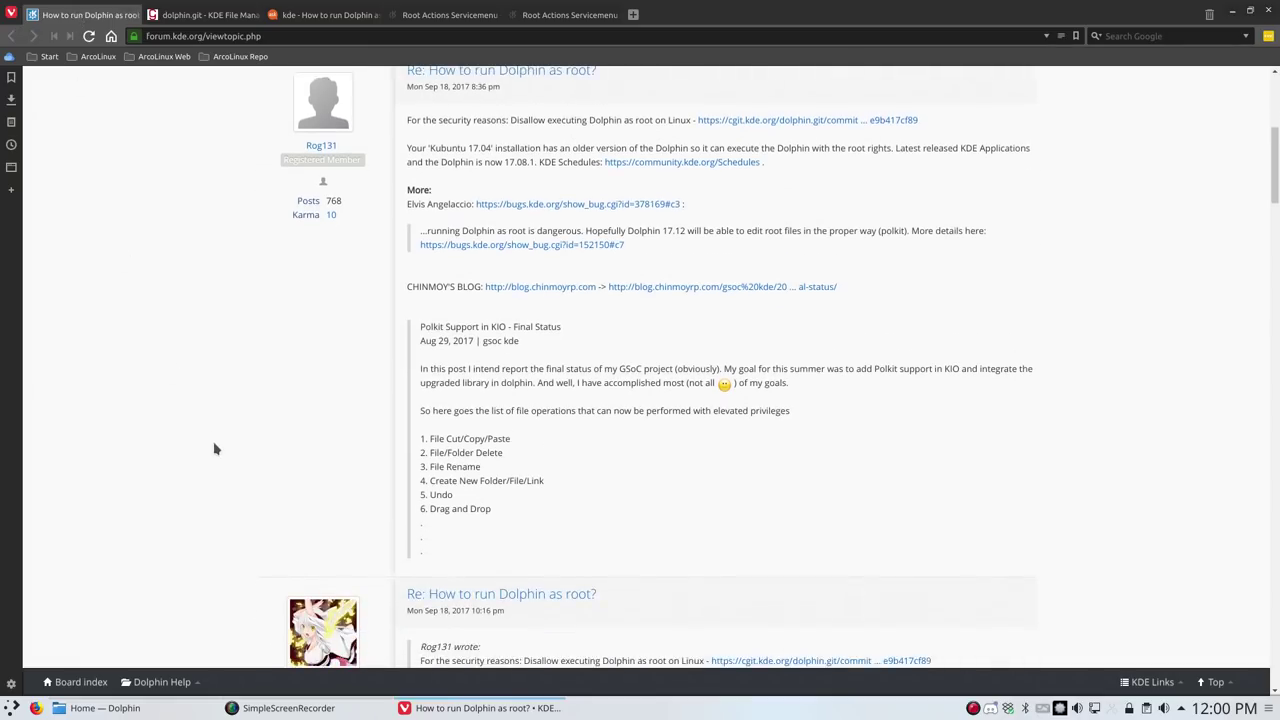
left_click(1233, 13)
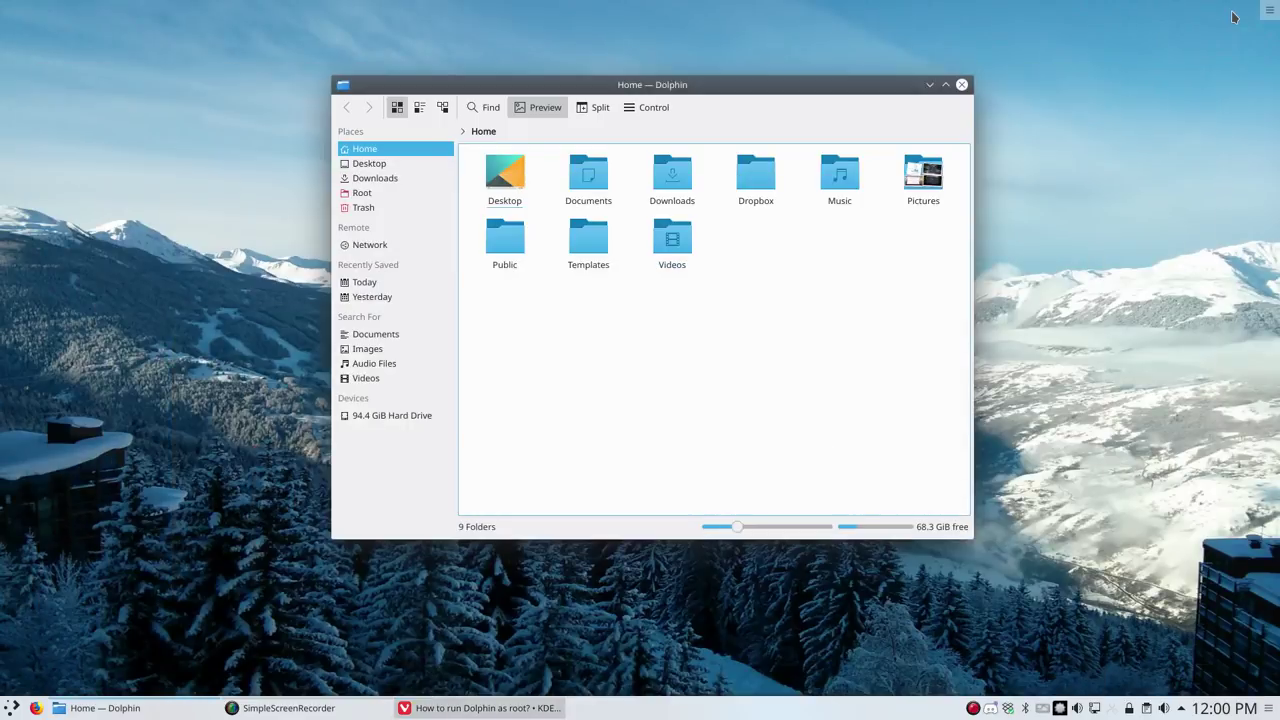
right_click(566, 340)
mouse_move(651, 522)
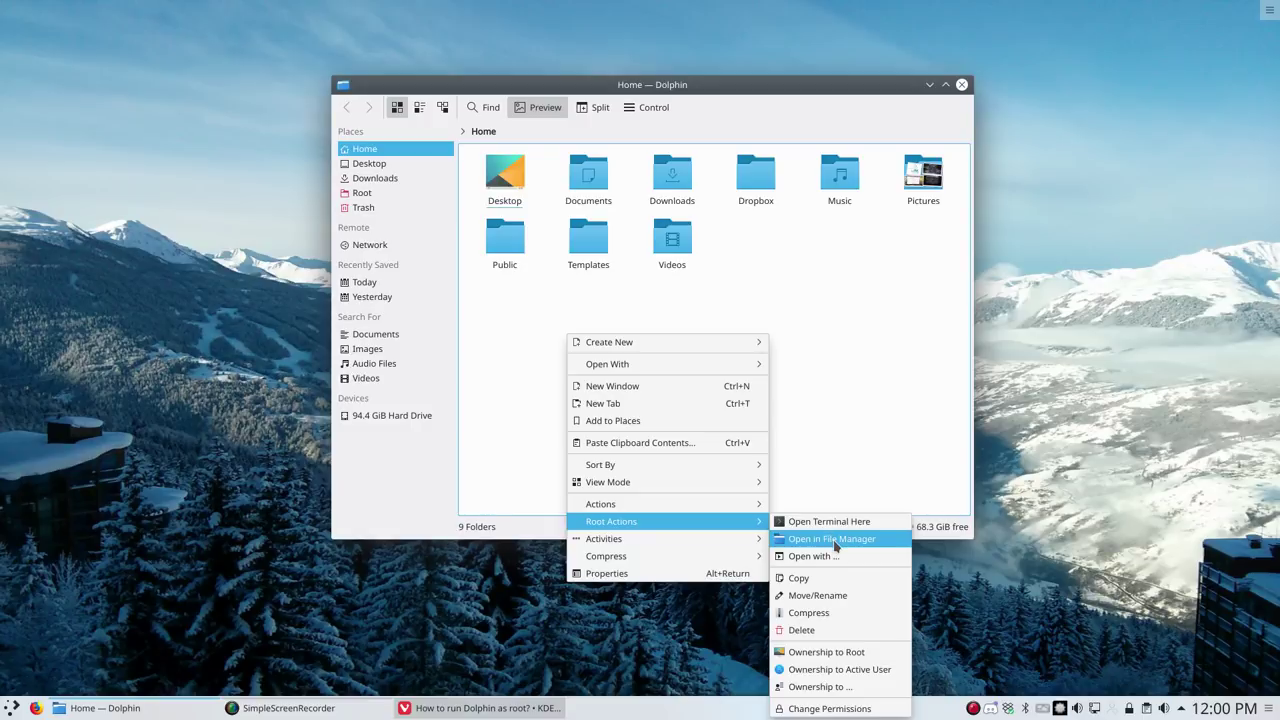
left_click(815, 556)
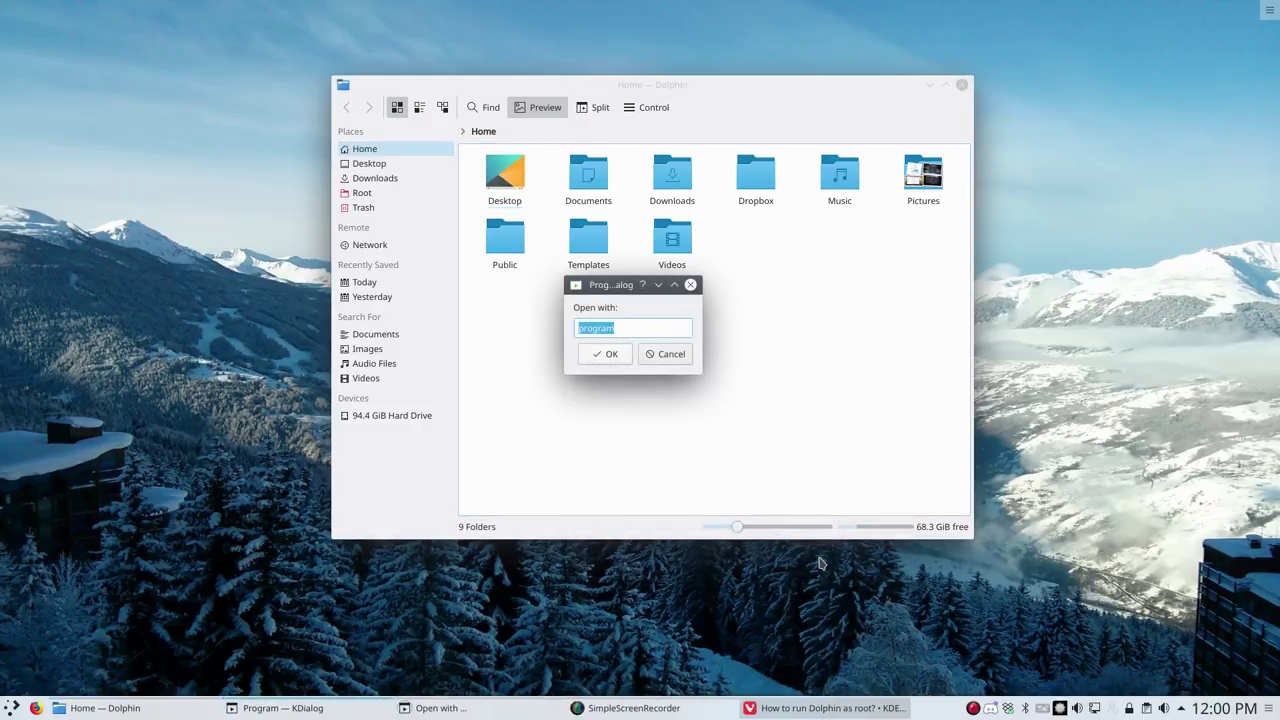
left_click(664, 354)
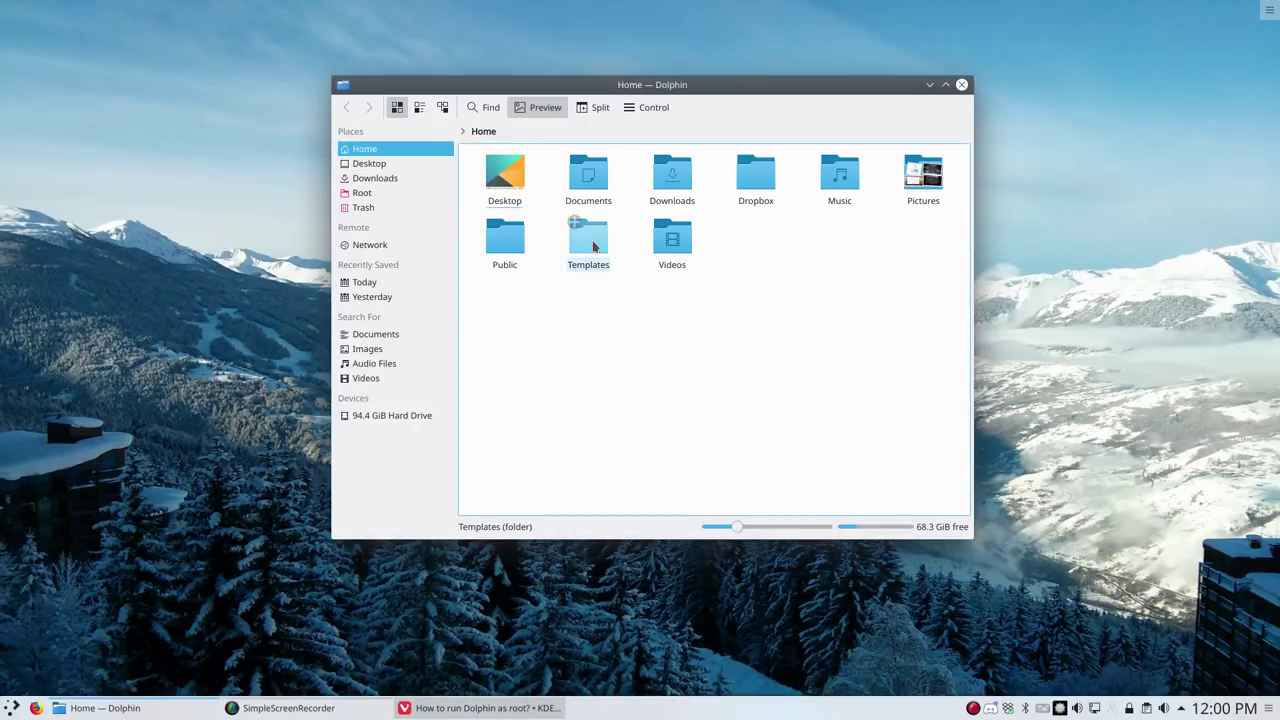
right_click(636, 300)
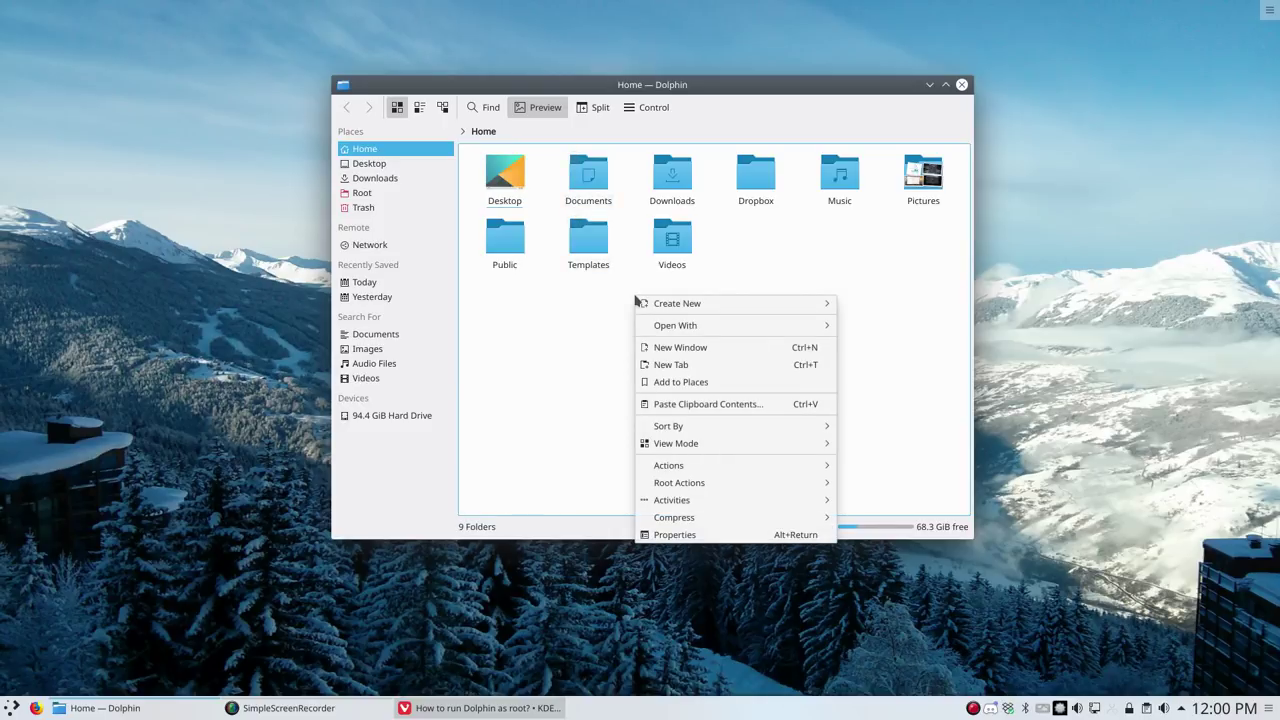
left_click(577, 302)
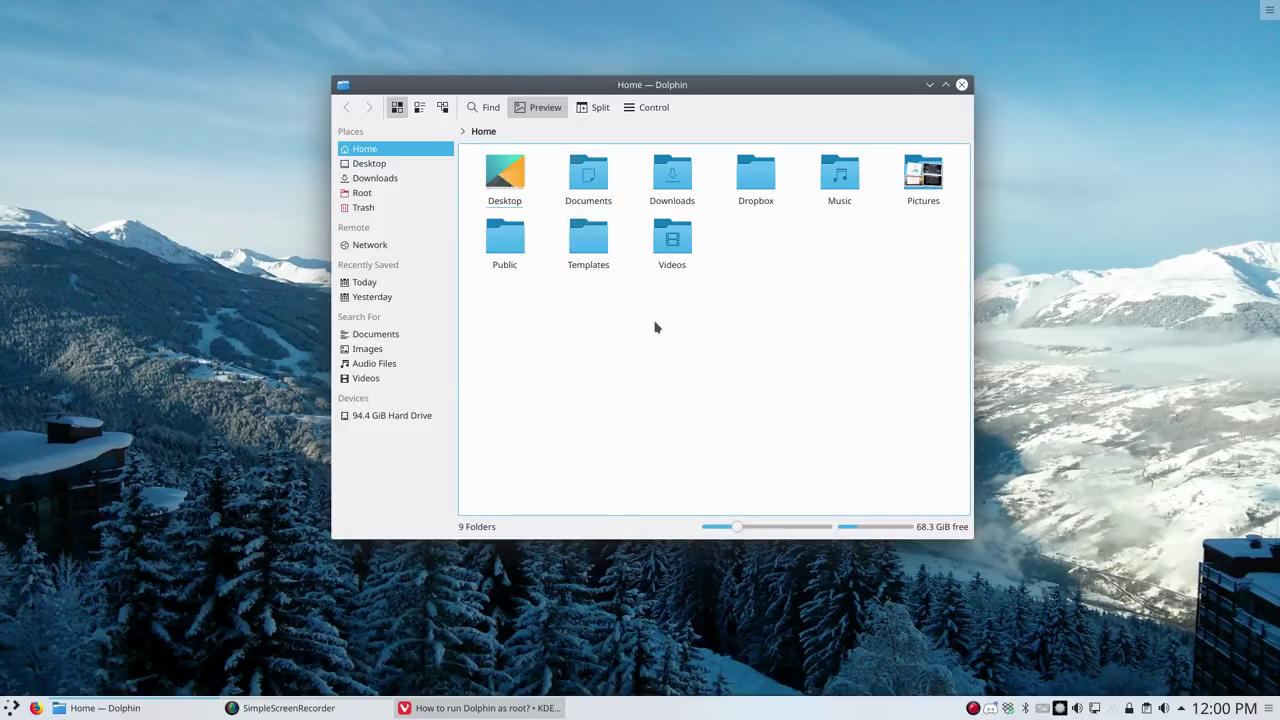
right_click(656, 327)
mouse_move(749, 510)
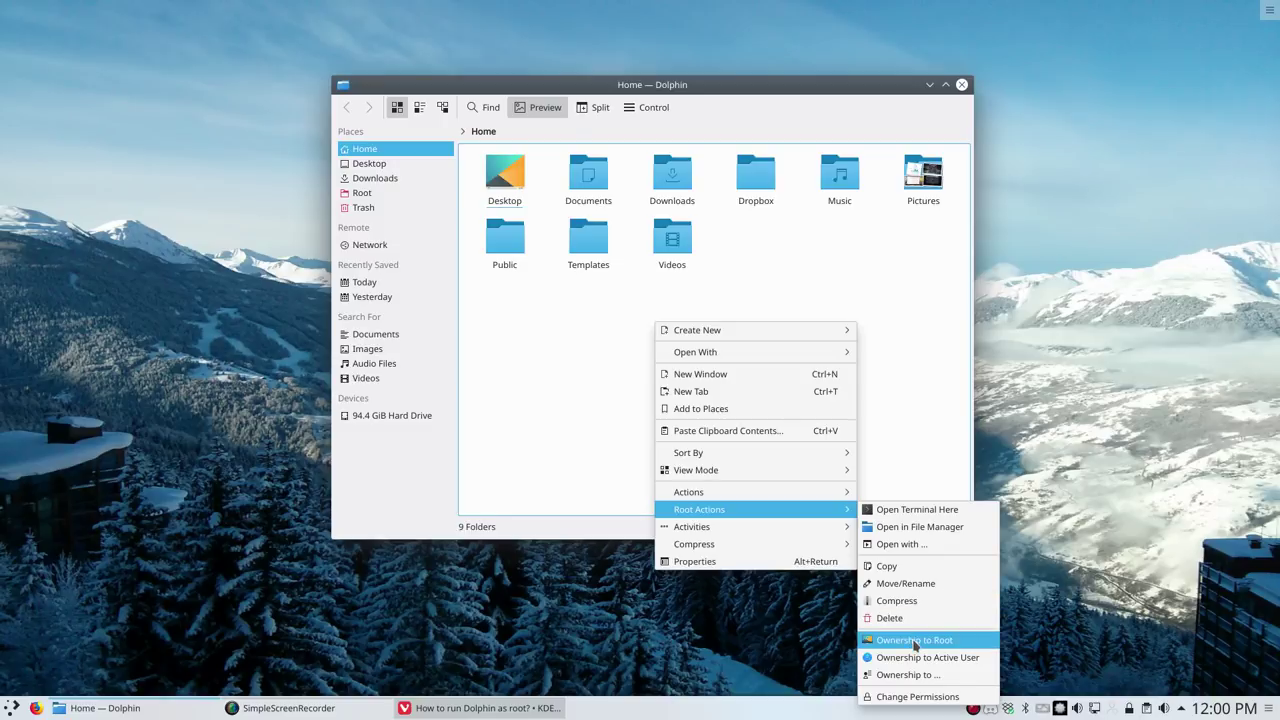
left_click(563, 326)
right_click(577, 311)
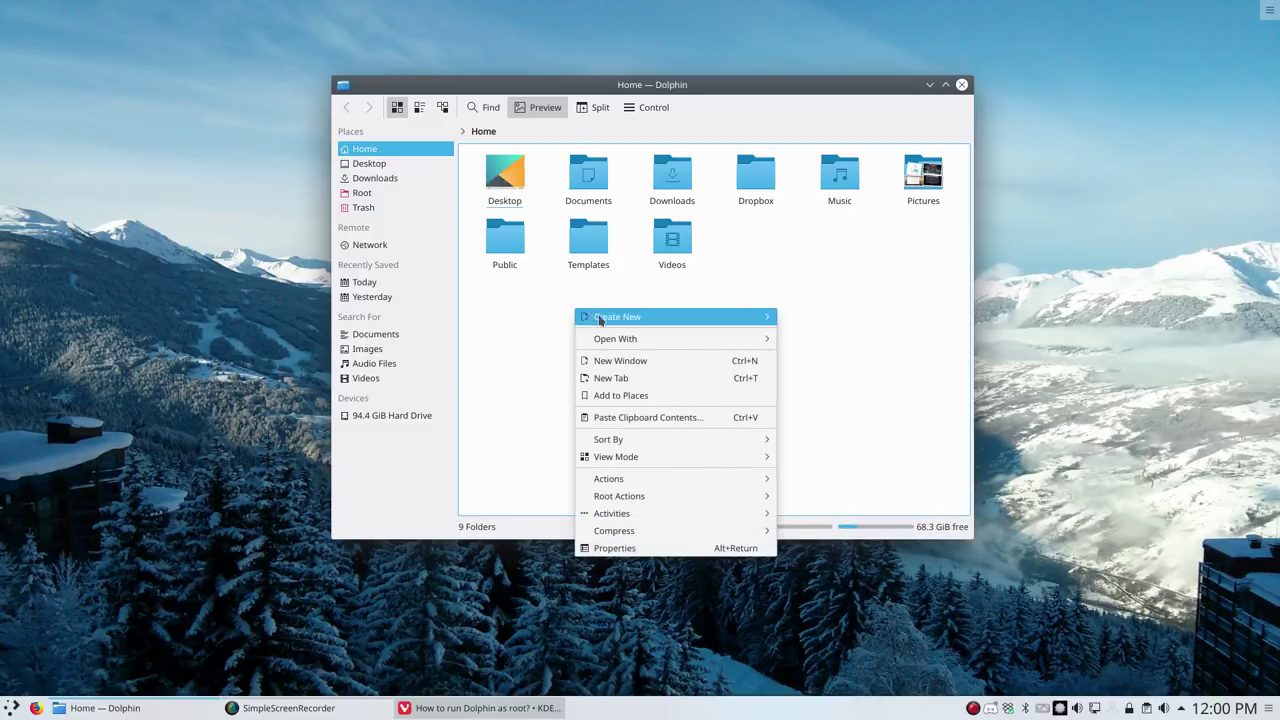
Create a new folder named 'test' in the Home folder
mouse_move(600, 320)
left_click(836, 318)
type("test")
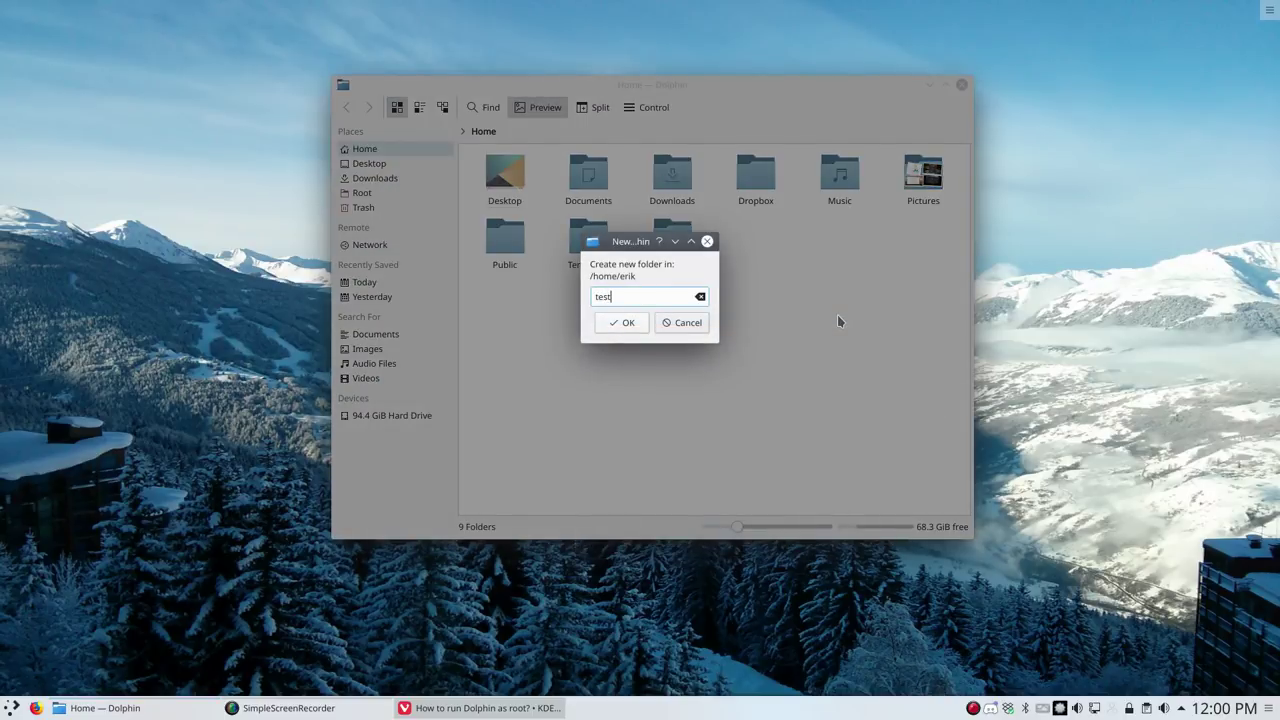
key("Return")
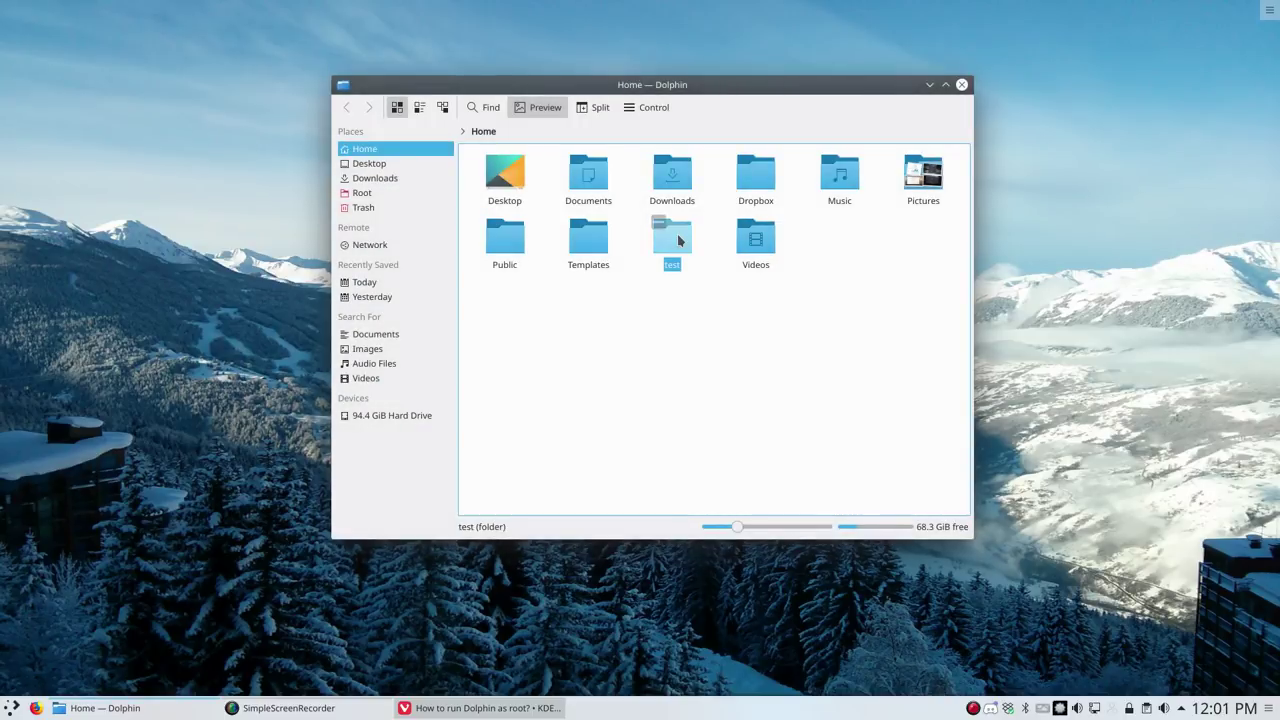
Move the Dolphin window to the left and open a terminal in Home
left_click_drag(649, 86, 328, 112)
right_click(362, 350)
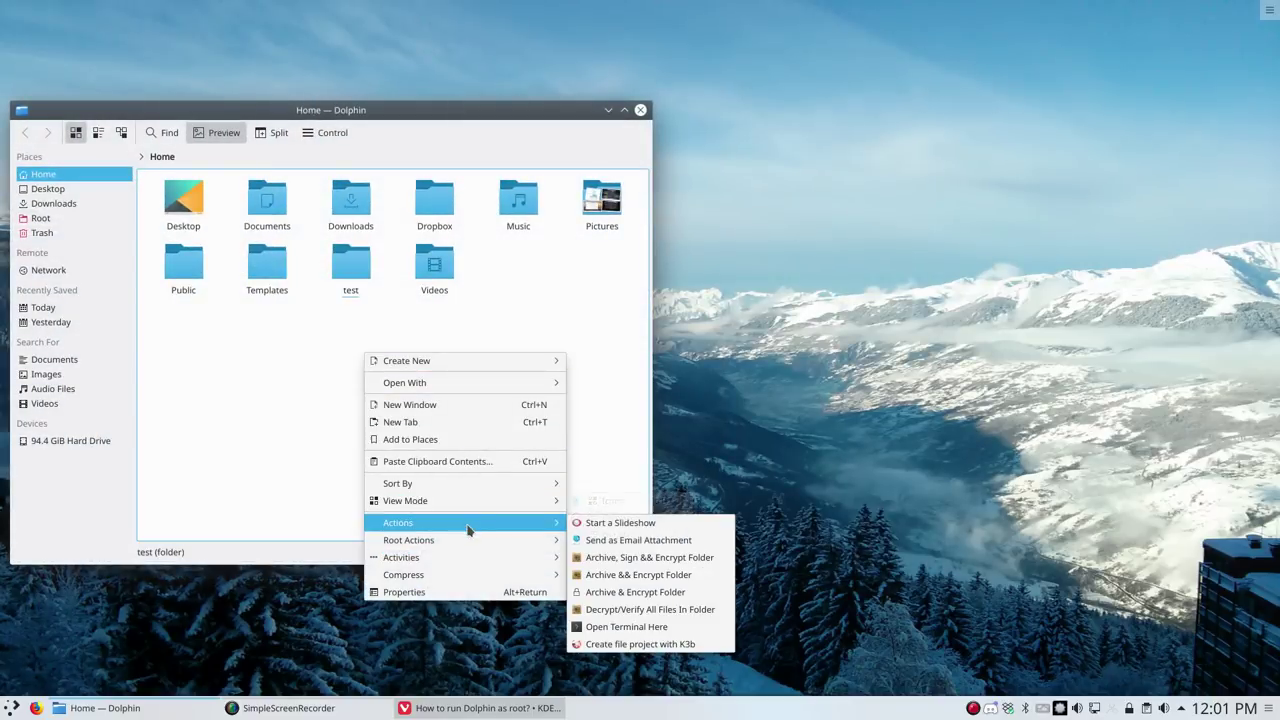
mouse_move(469, 542)
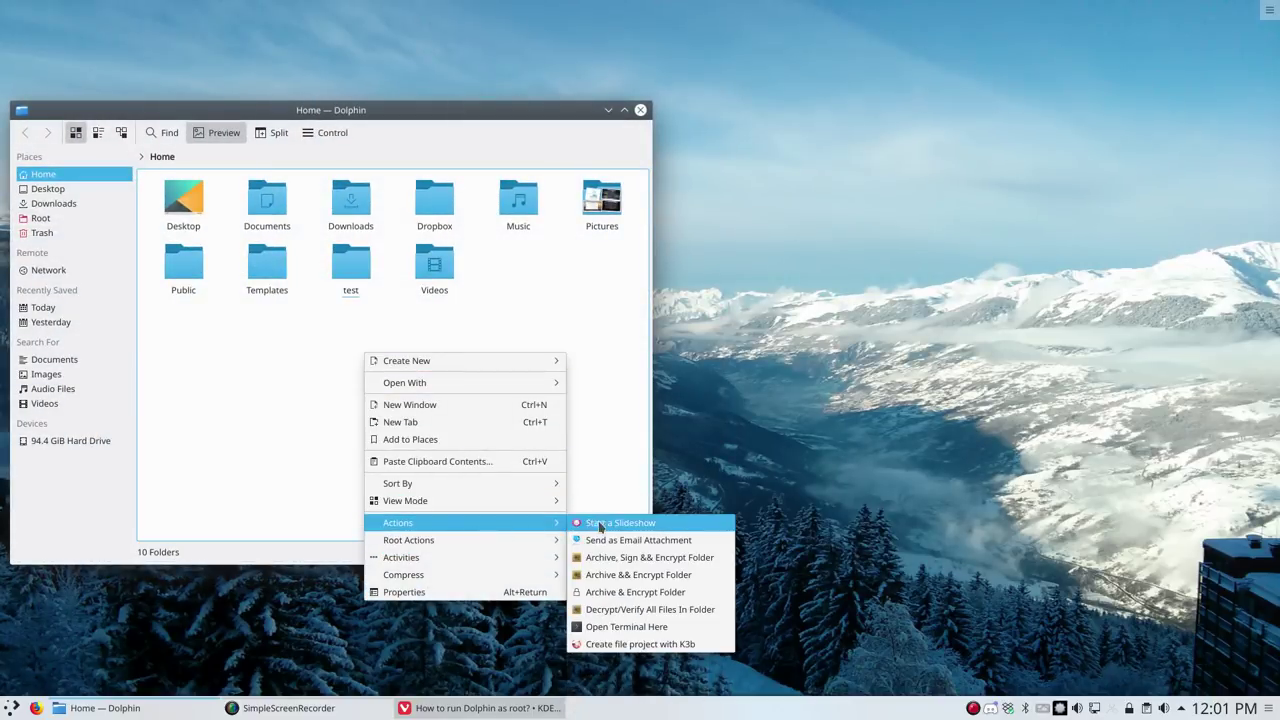
left_click(616, 634)
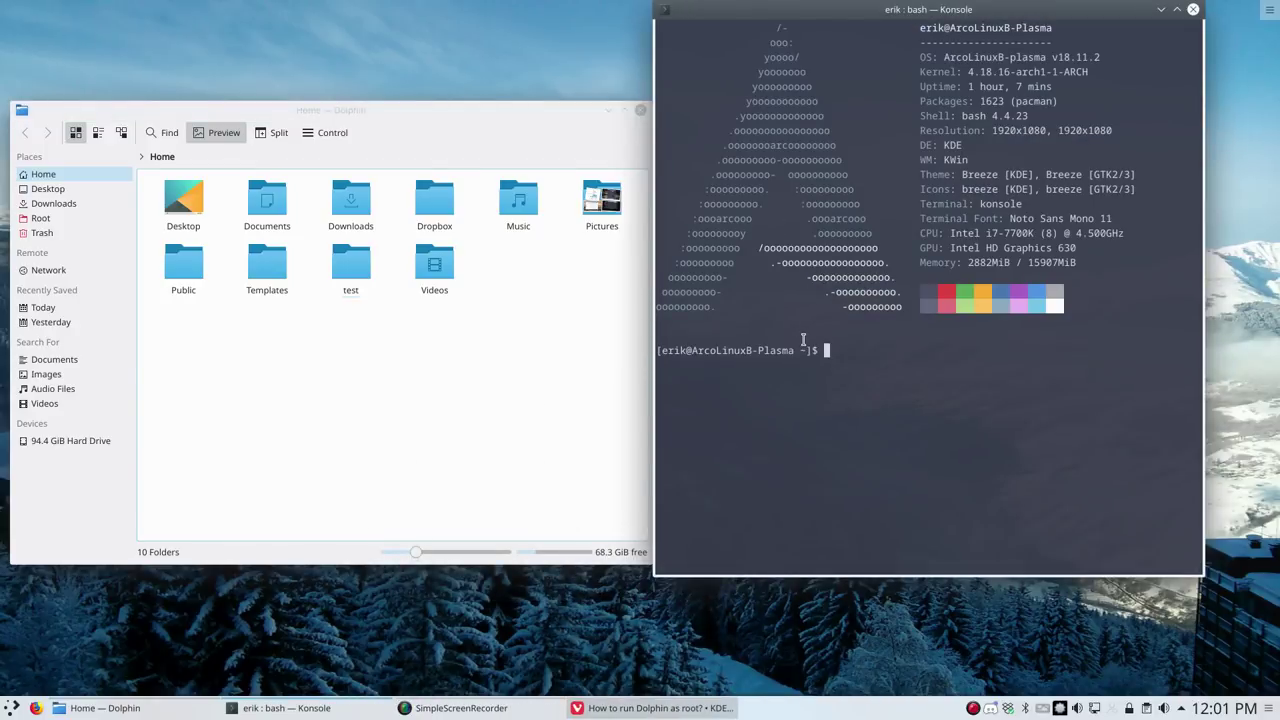
Run ls -la and ls -l in Konsole and highlight test's drwxr-xr-x line
type("k")
key("BackSpace")
type("ls -la")
key("Return")
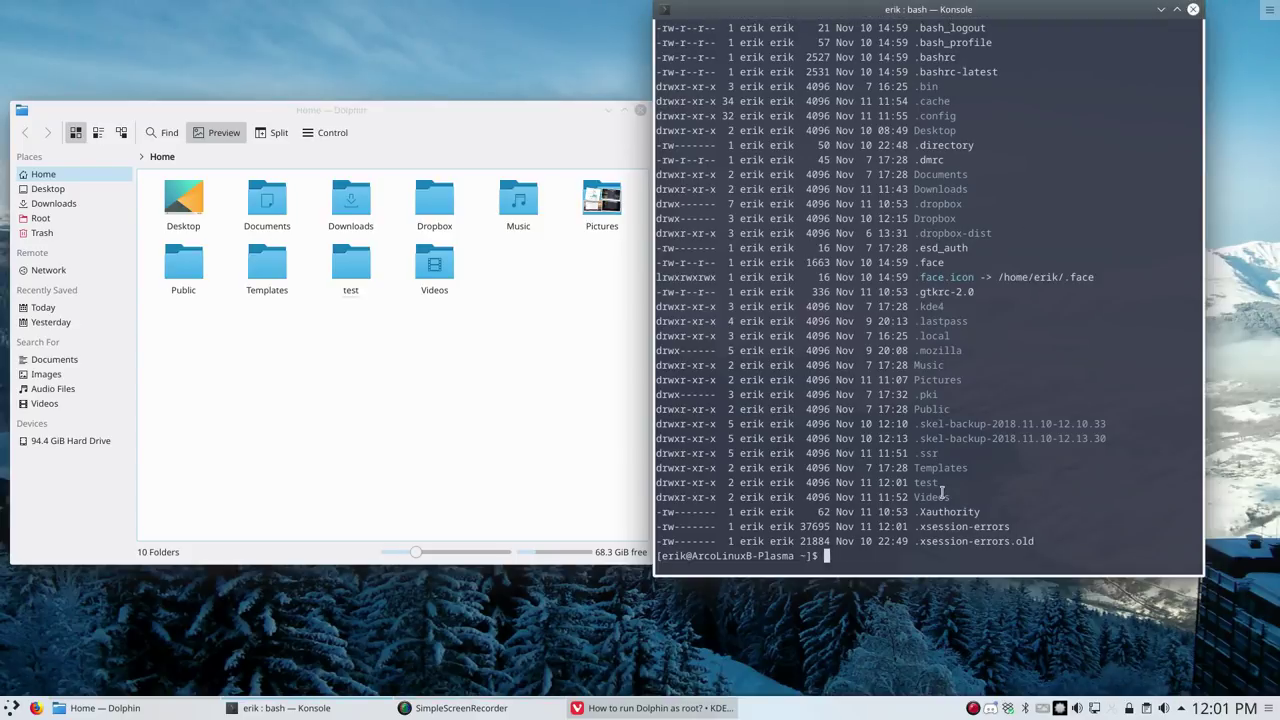
type("ls -l")
key("Return")
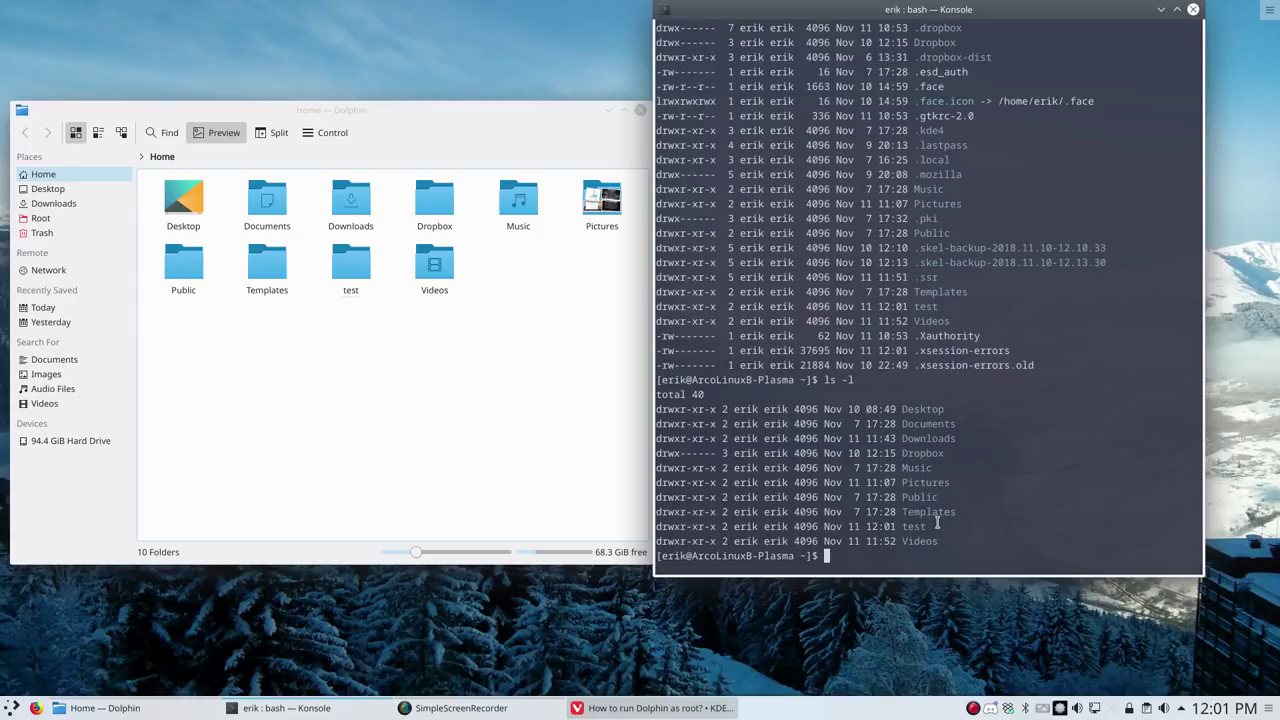
left_click_drag(926, 526, 652, 527)
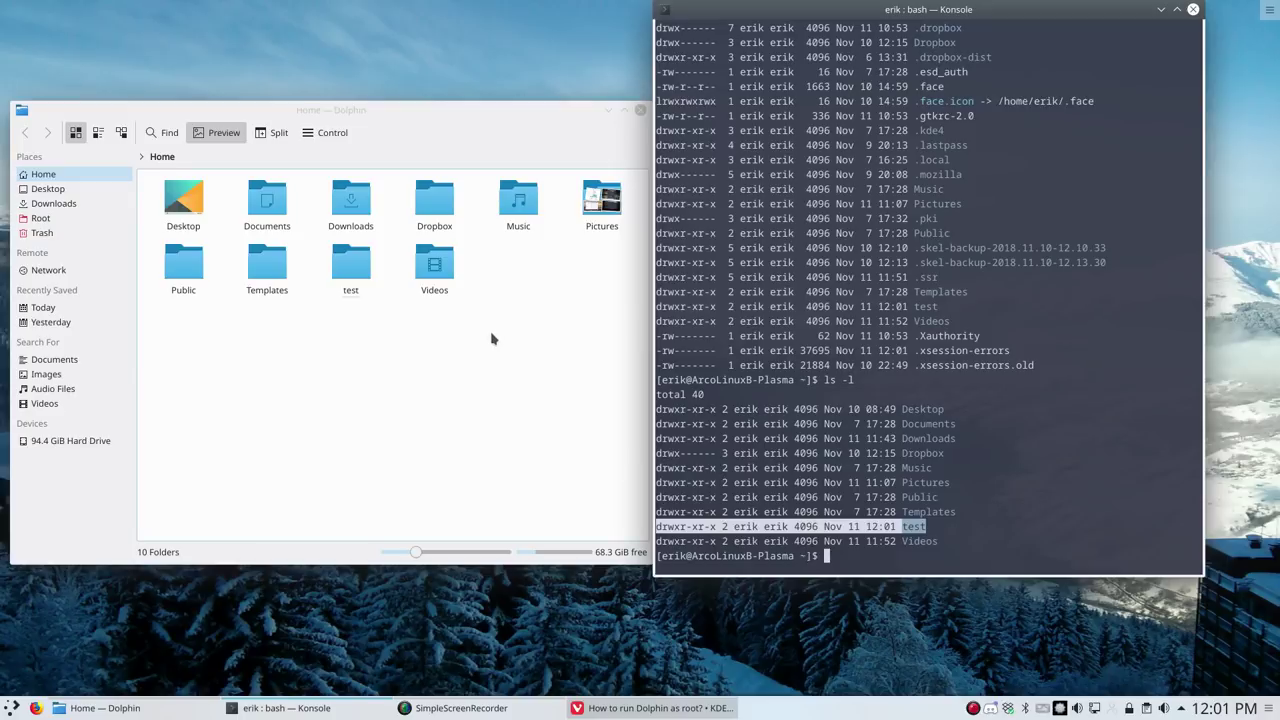
Make root the owner of test and everything inside, authorising with the root password
left_click(431, 306)
right_click(355, 271)
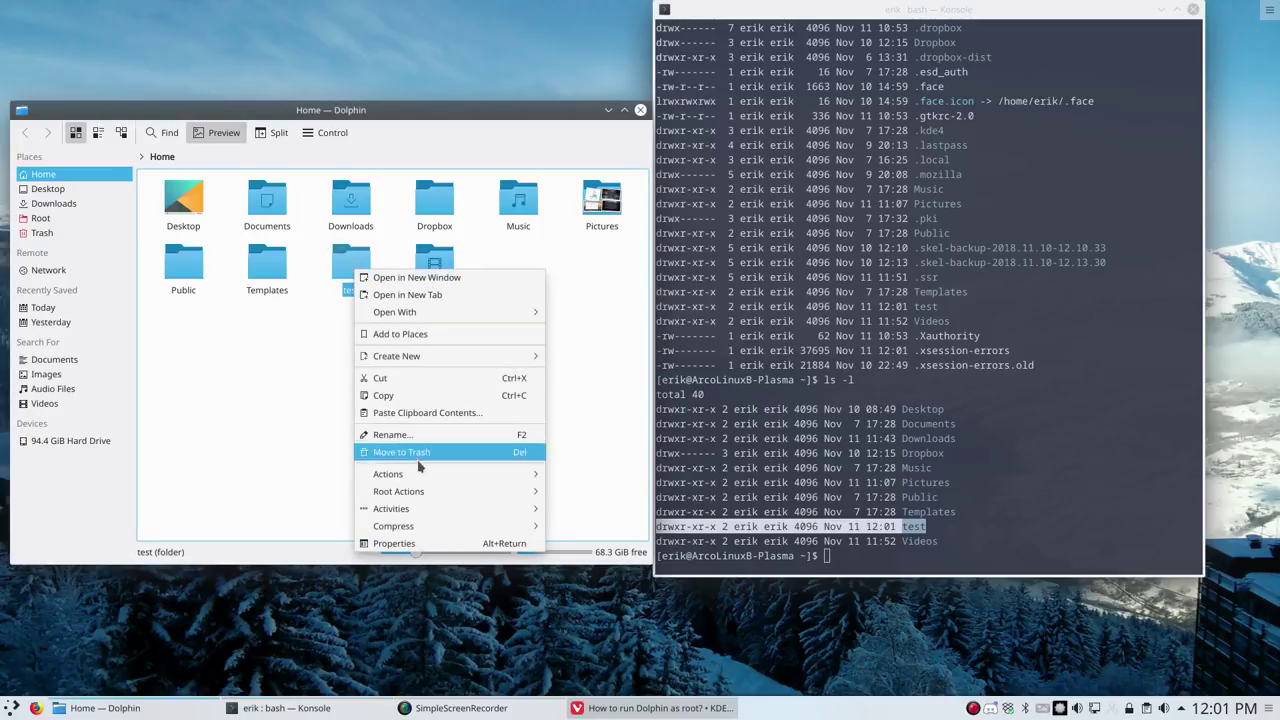
mouse_move(438, 491)
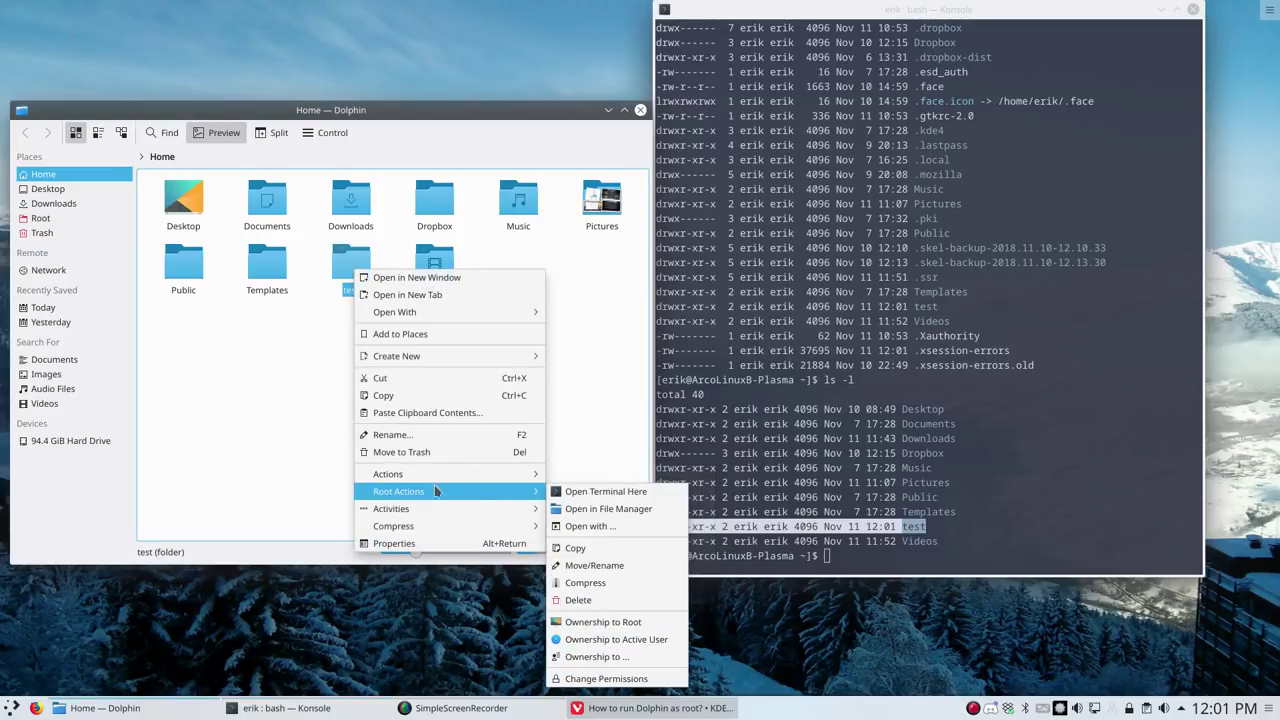
left_click(601, 622)
left_click(724, 361)
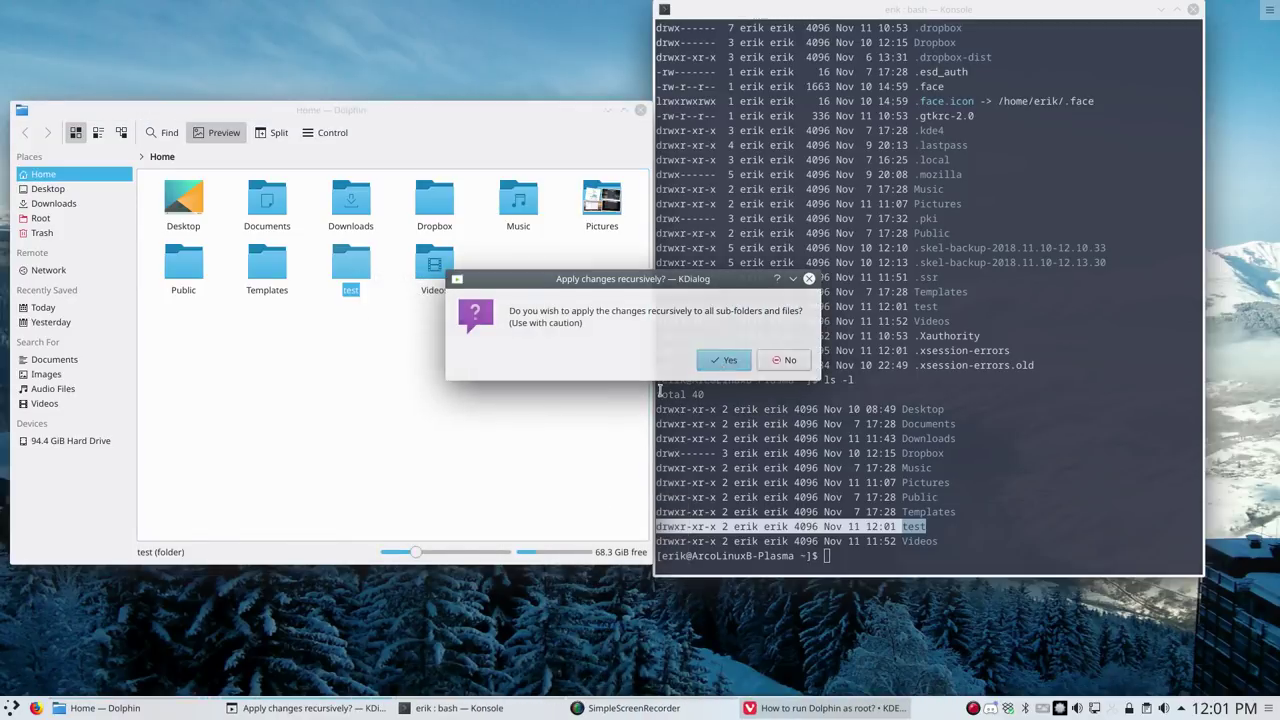
type("****")
left_click(599, 398)
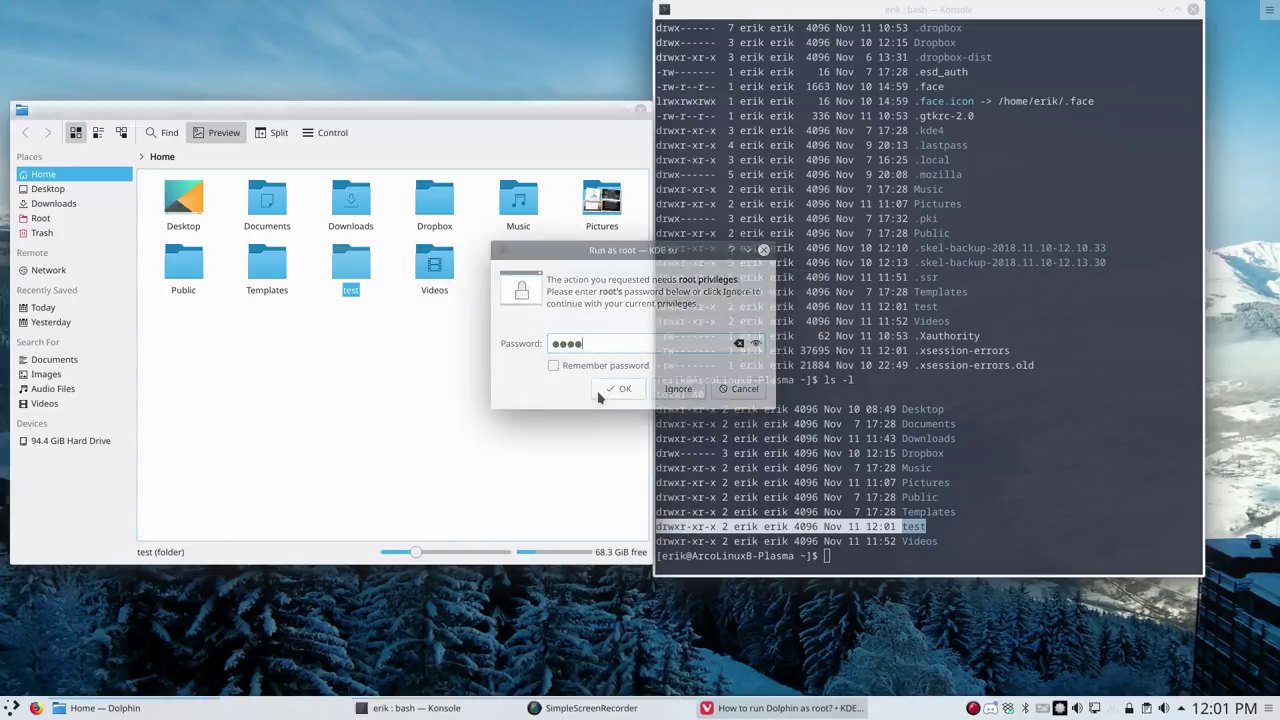
Rerun ls -l and highlight test's line now showing root root
key("Up")
key("Return")
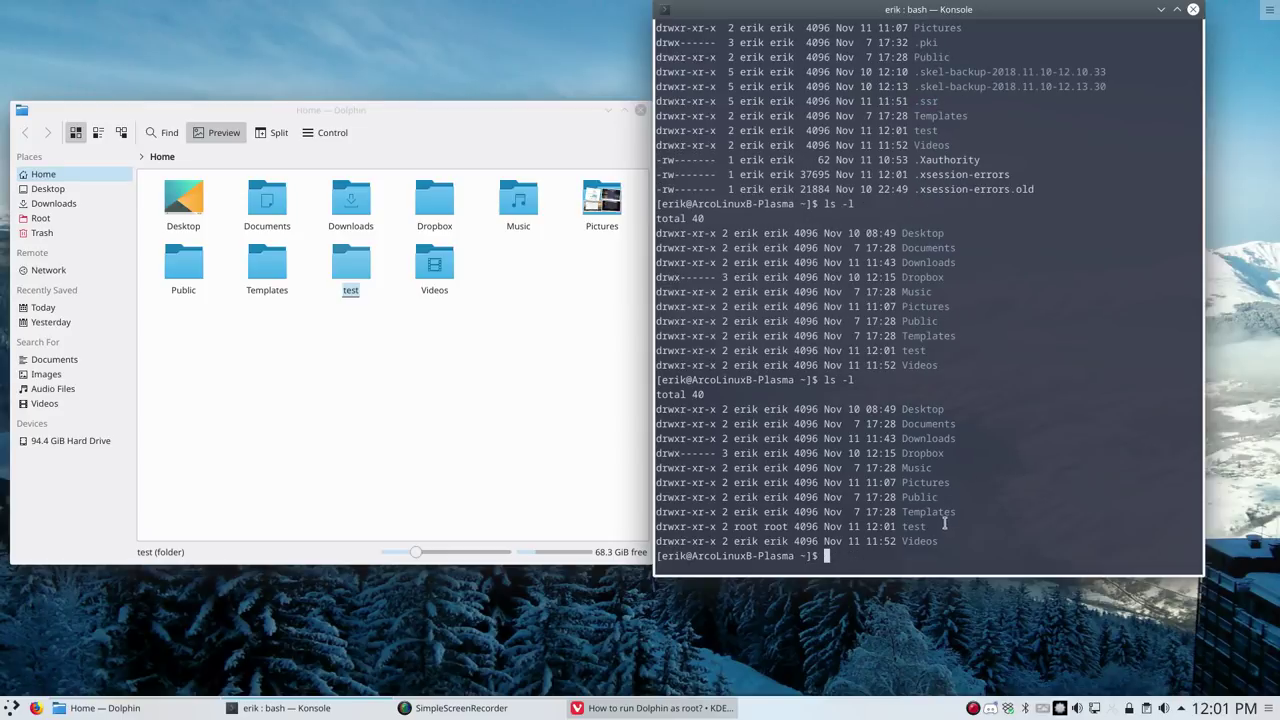
left_click_drag(944, 526, 651, 527)
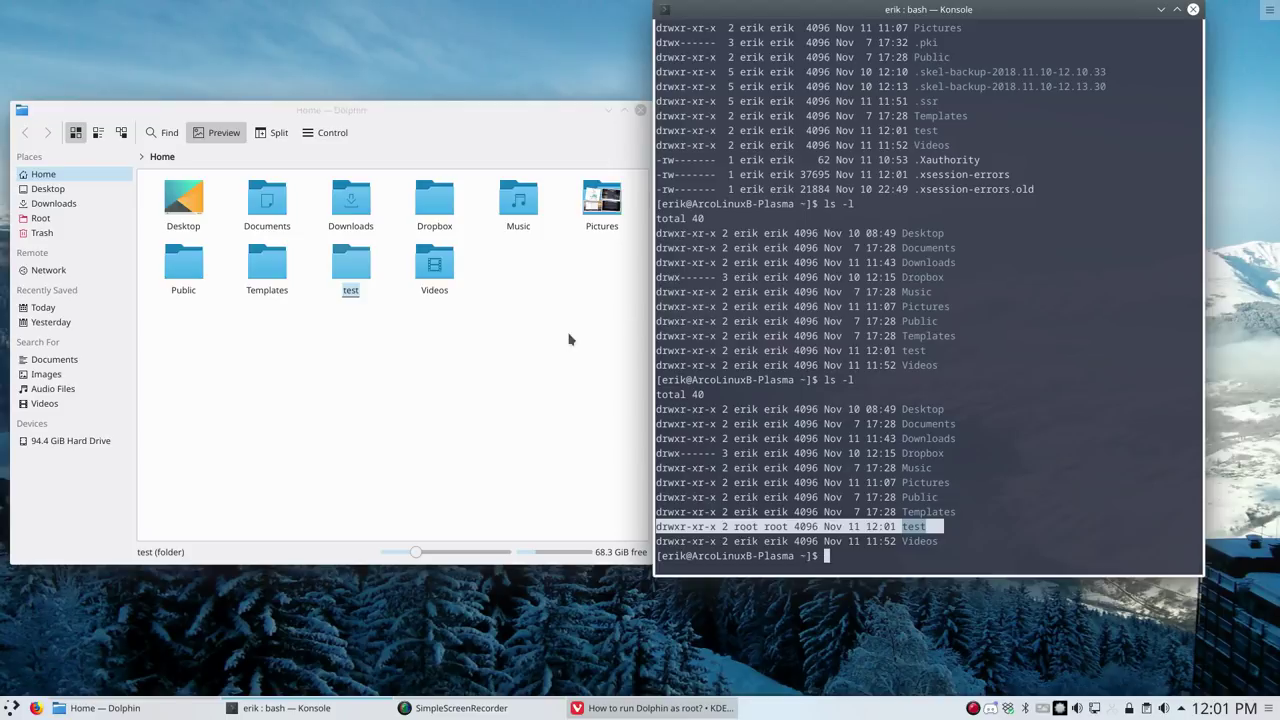
Give test and its contents back to the active user, entering the root password
right_click(353, 262)
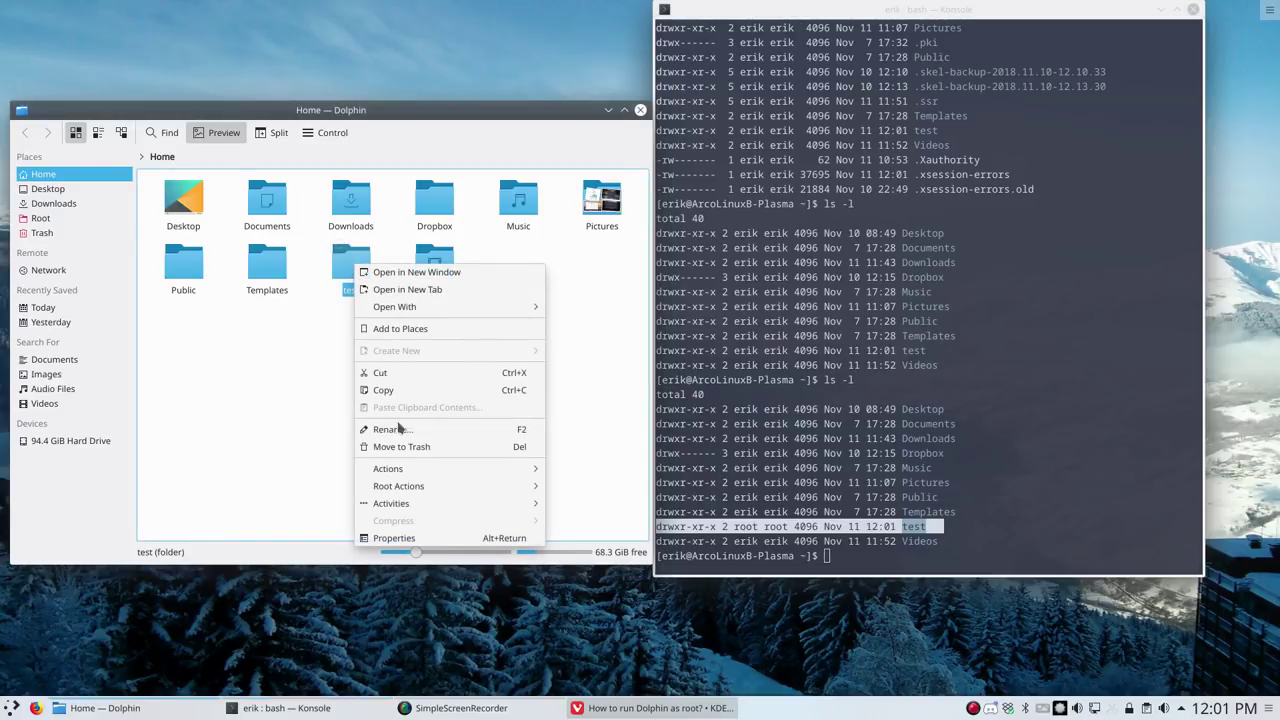
mouse_move(400, 486)
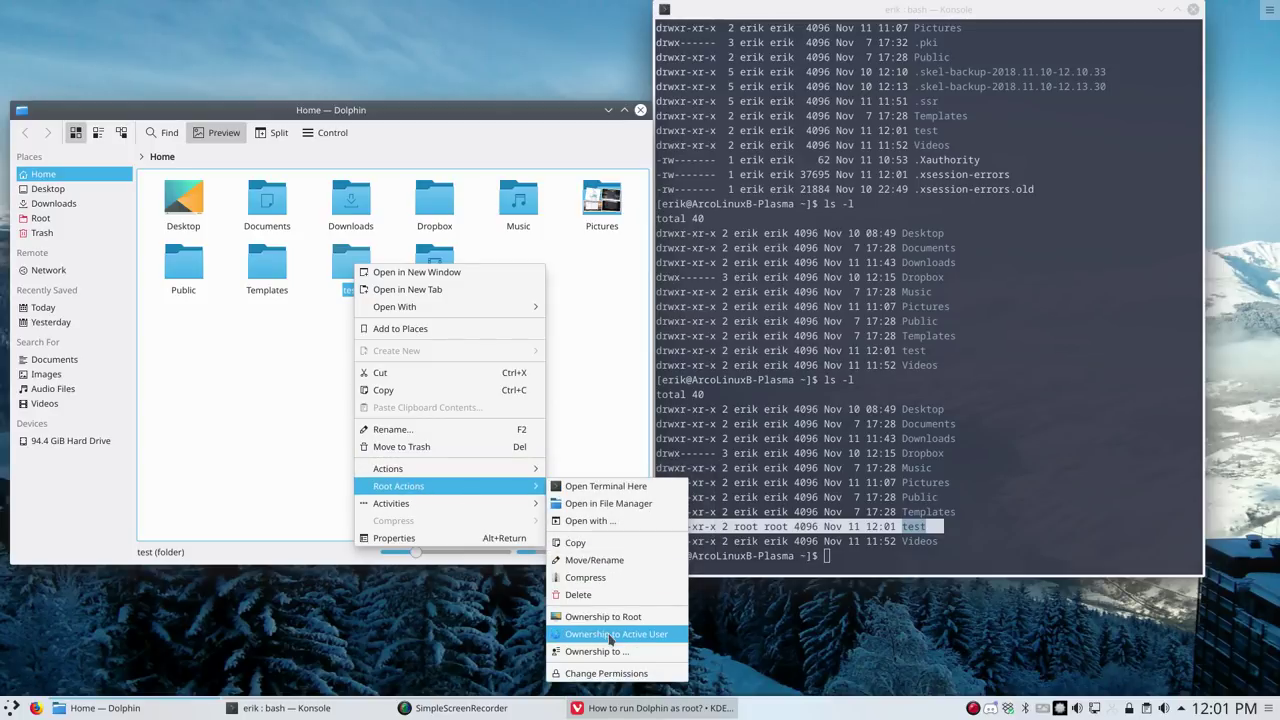
left_click(611, 636)
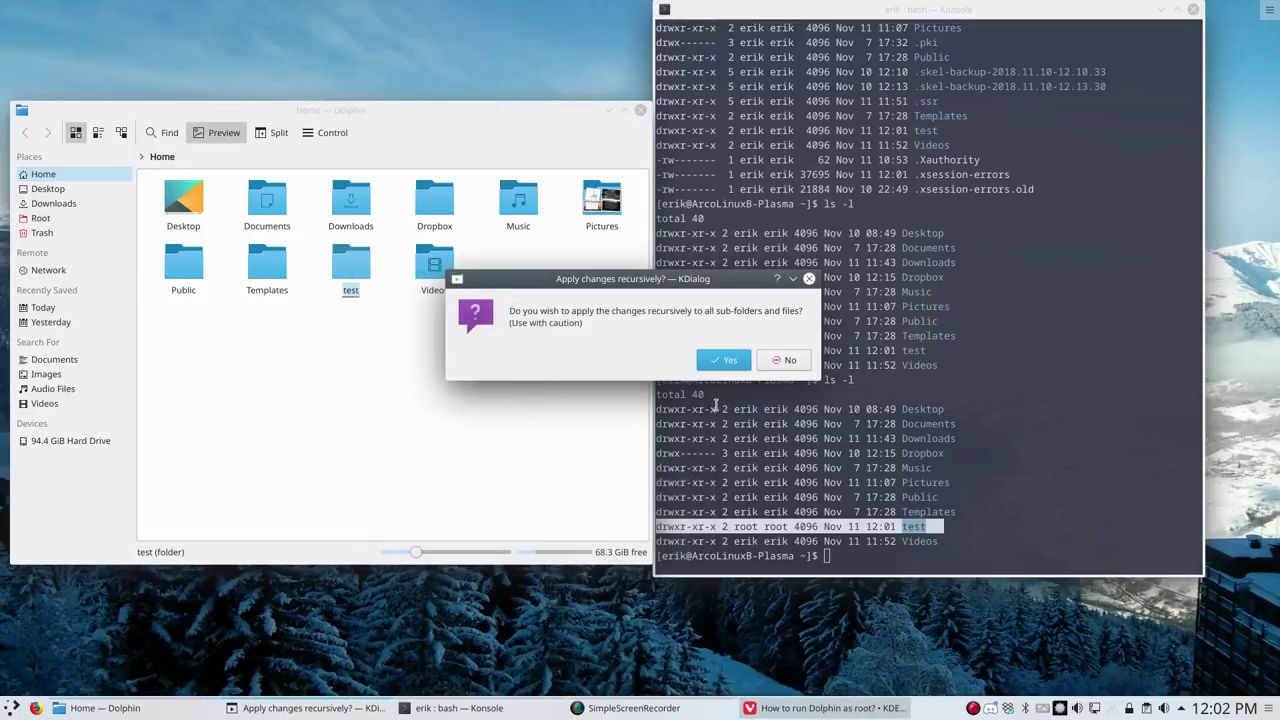
left_click(724, 360)
type("a")
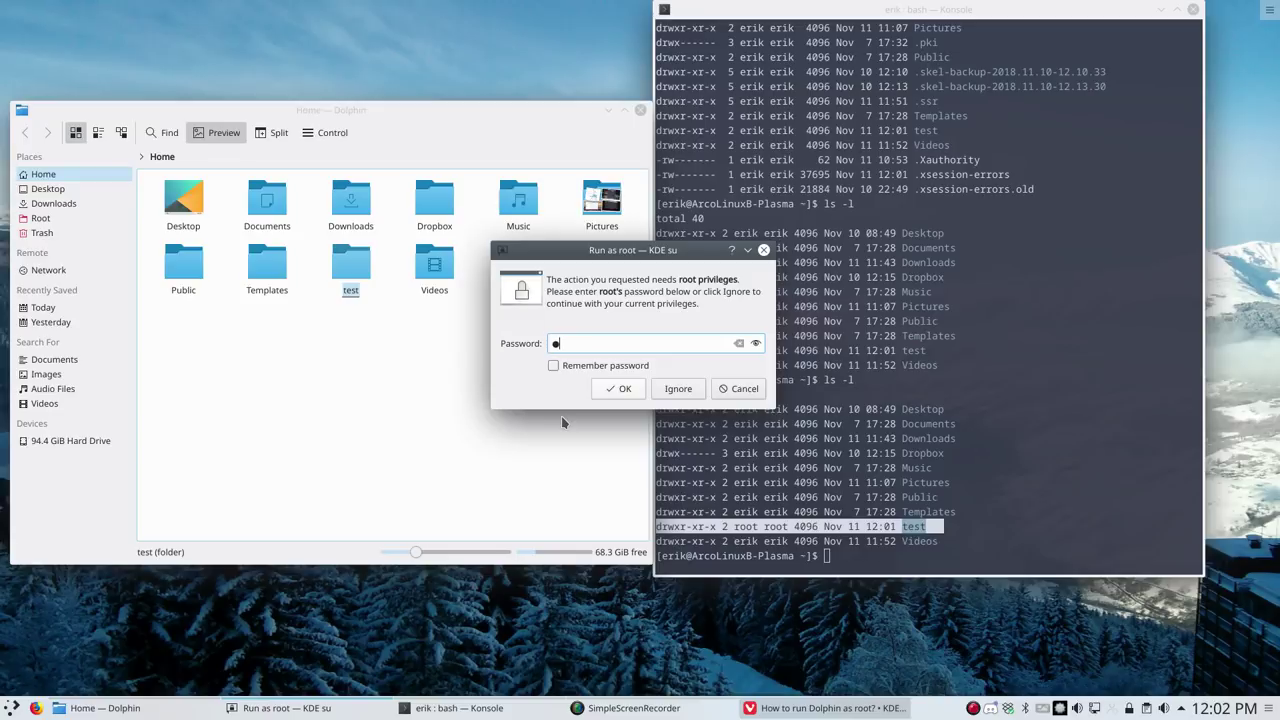
type("aaa")
key("Return")
Rerun ls -l in Konsole and highlight test's line owned by the normal user
left_click(831, 482)
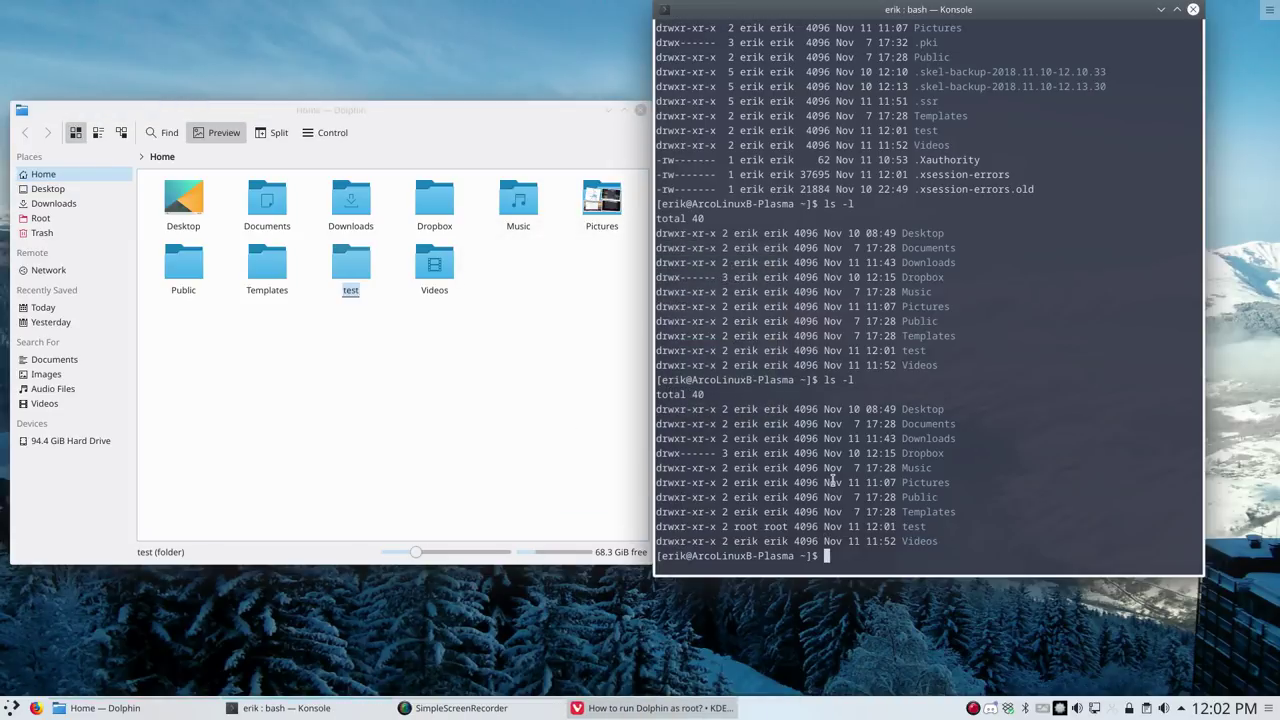
type("ls -l")
key("Return")
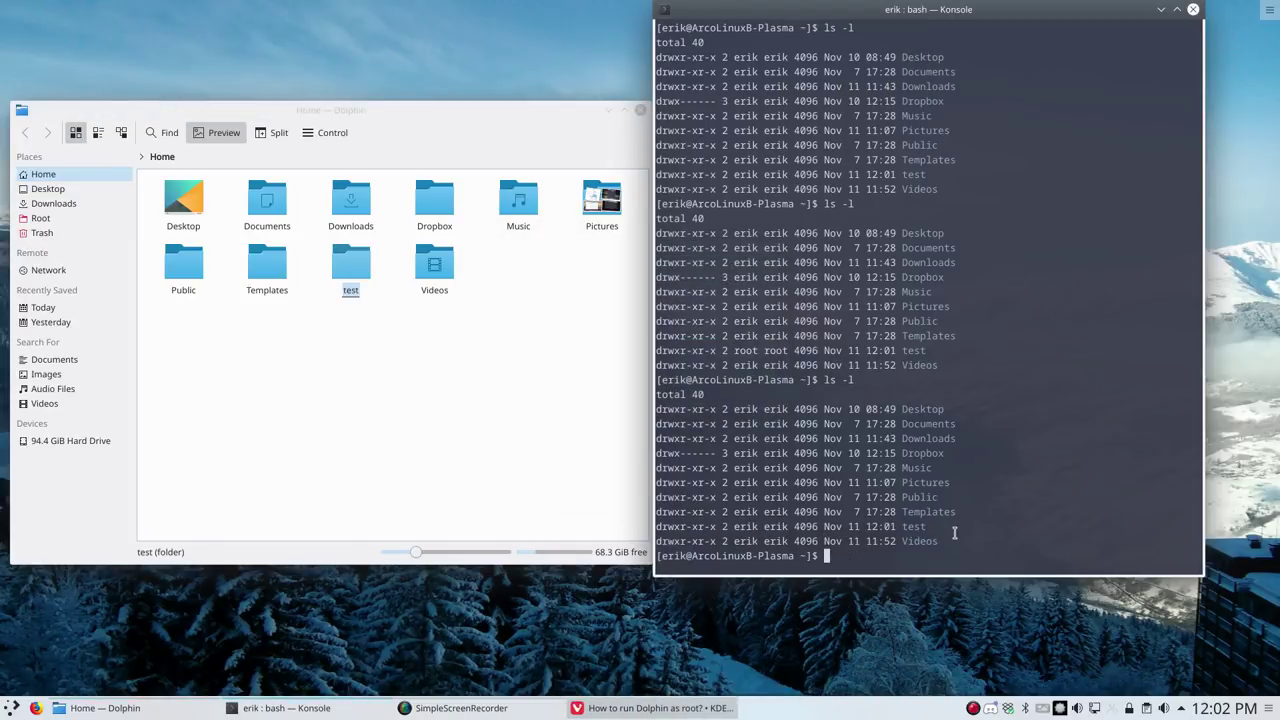
left_click_drag(950, 526, 634, 528)
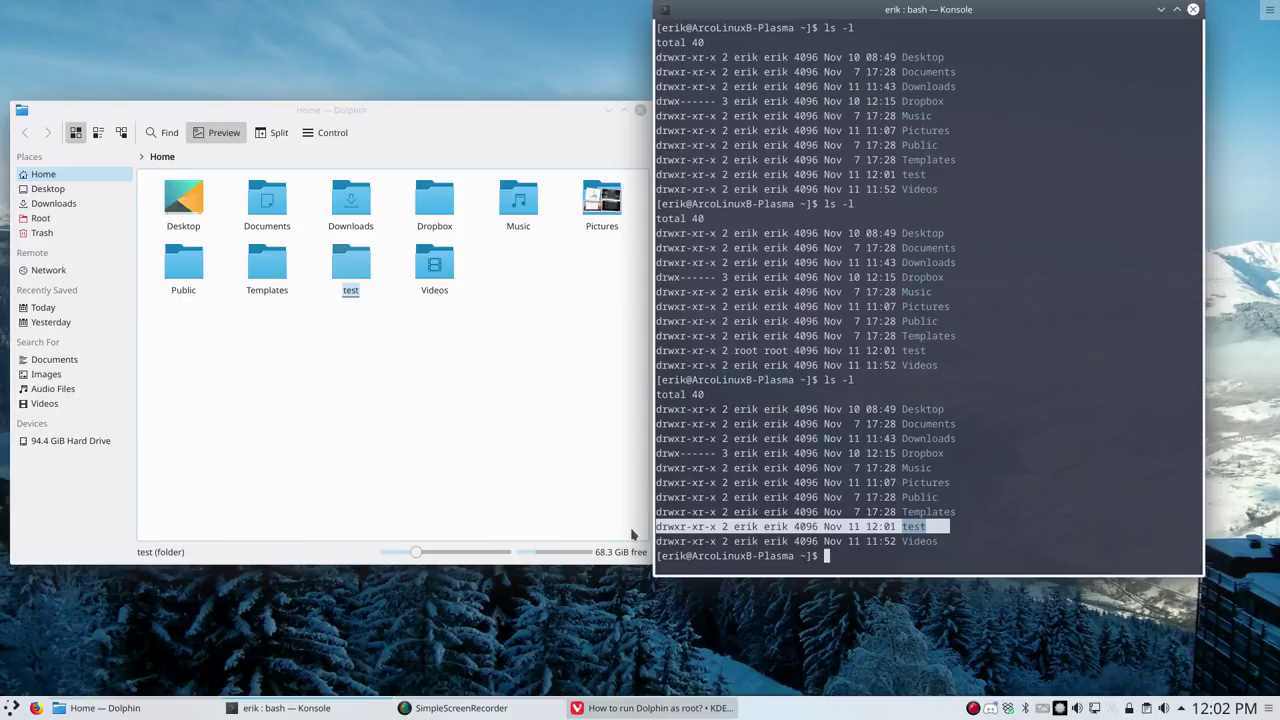
Start a custom 'Ownership to...' change on test, then cancel the owner prompt
right_click(349, 277)
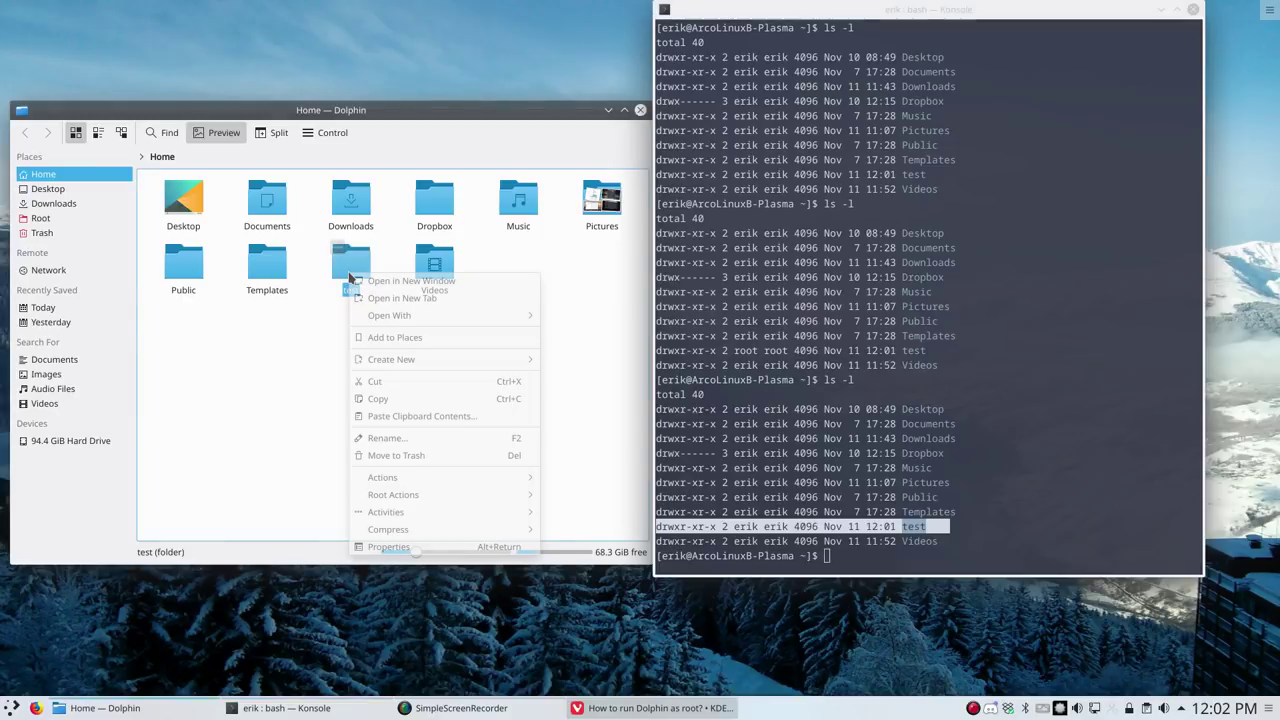
mouse_move(399, 500)
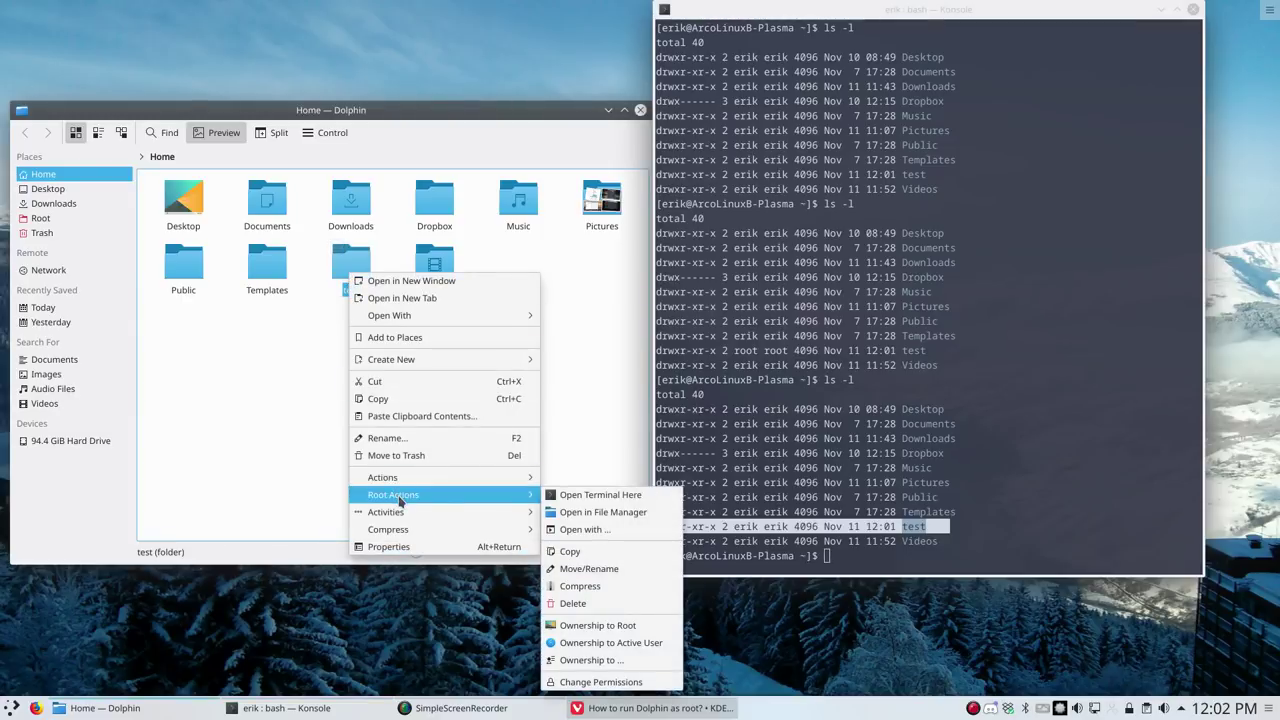
left_click(615, 660)
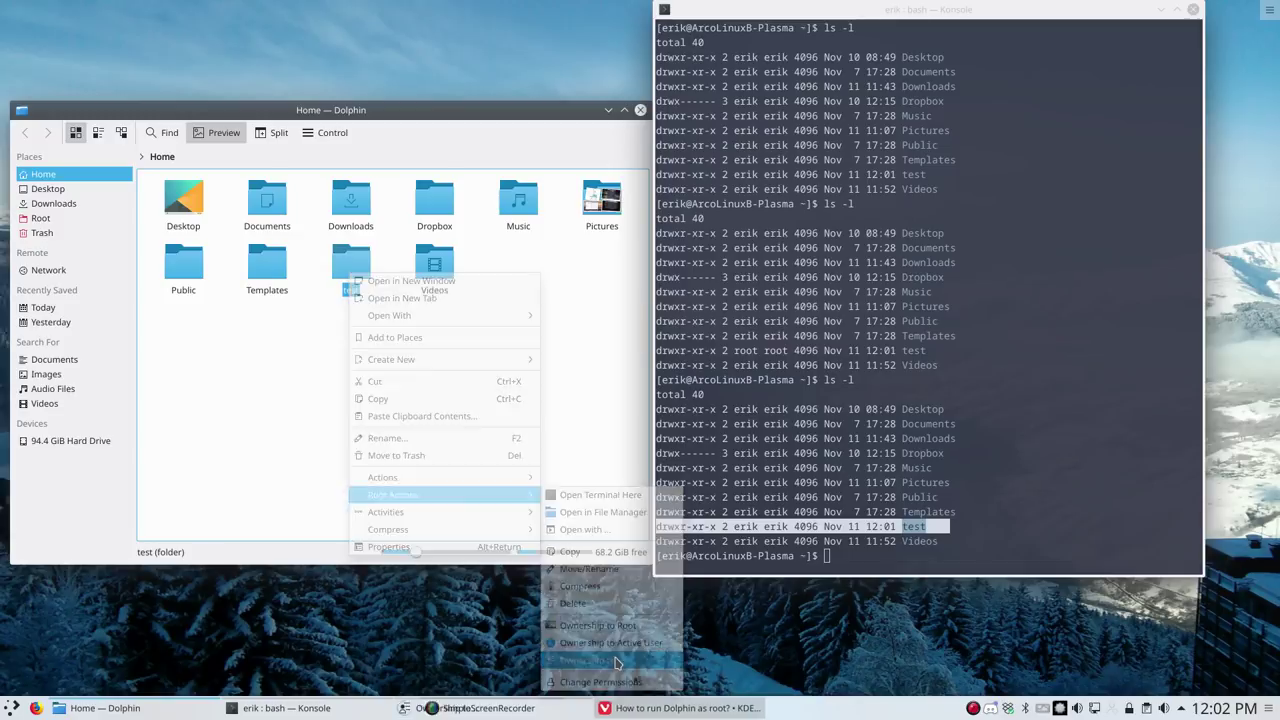
left_click(722, 362)
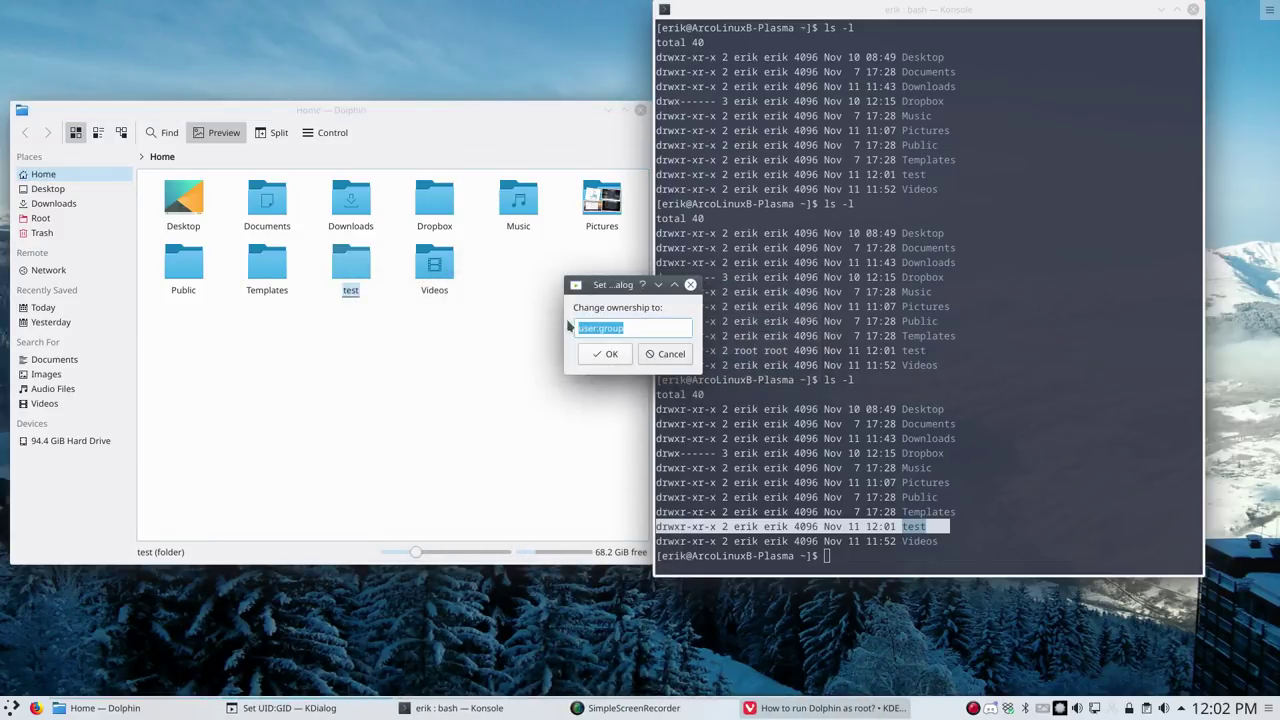
left_click(662, 355)
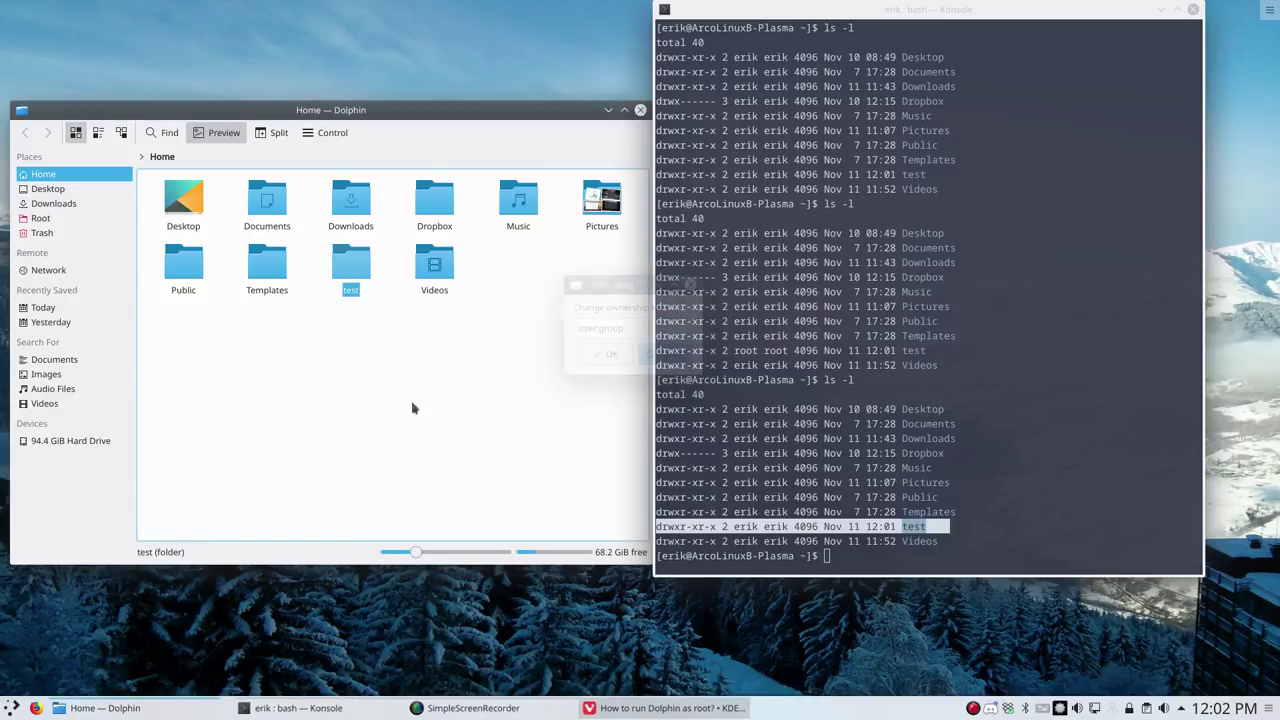
Choose Change Permissions for test, applied recursively, to show the Permissions dialog
right_click(355, 262)
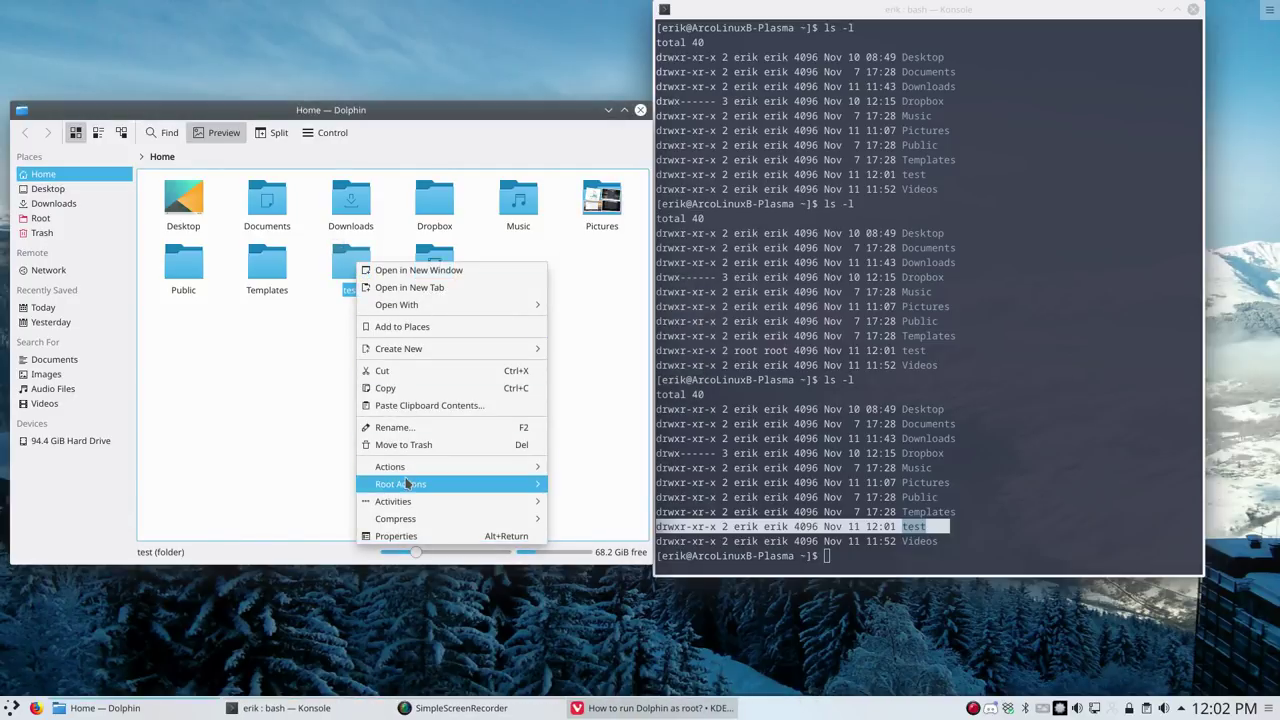
mouse_move(410, 485)
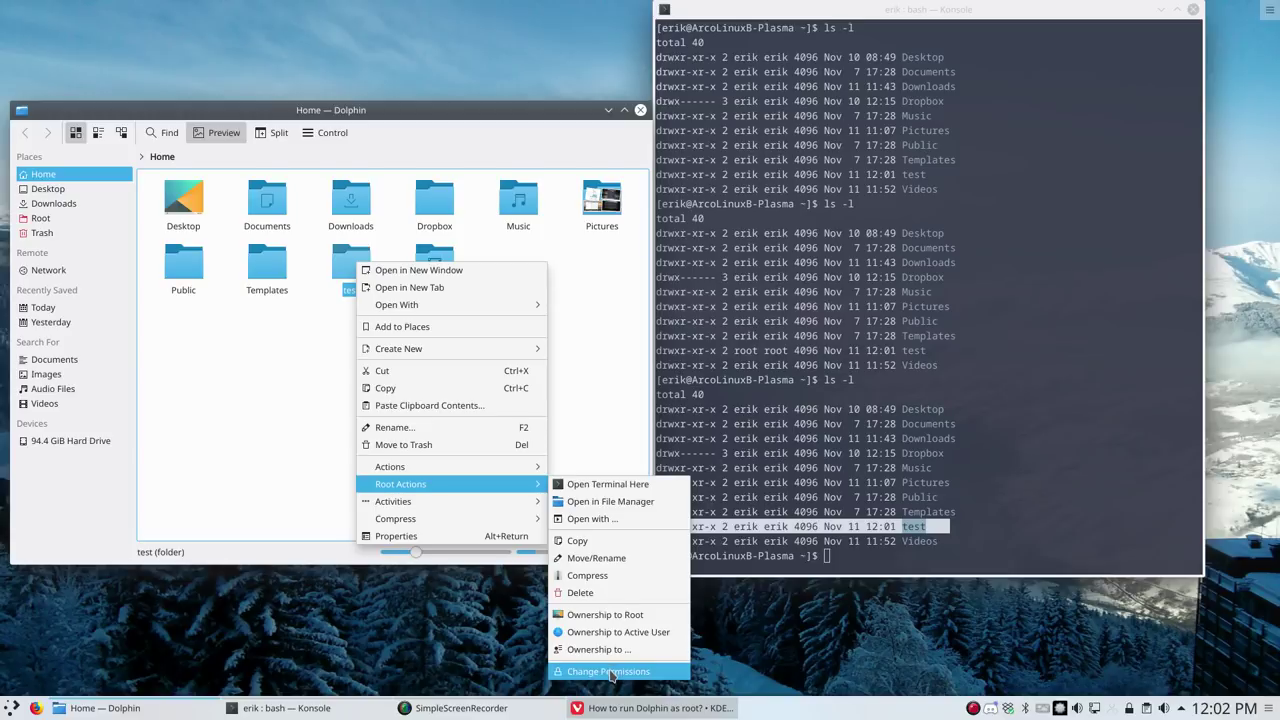
left_click(610, 672)
left_click(724, 363)
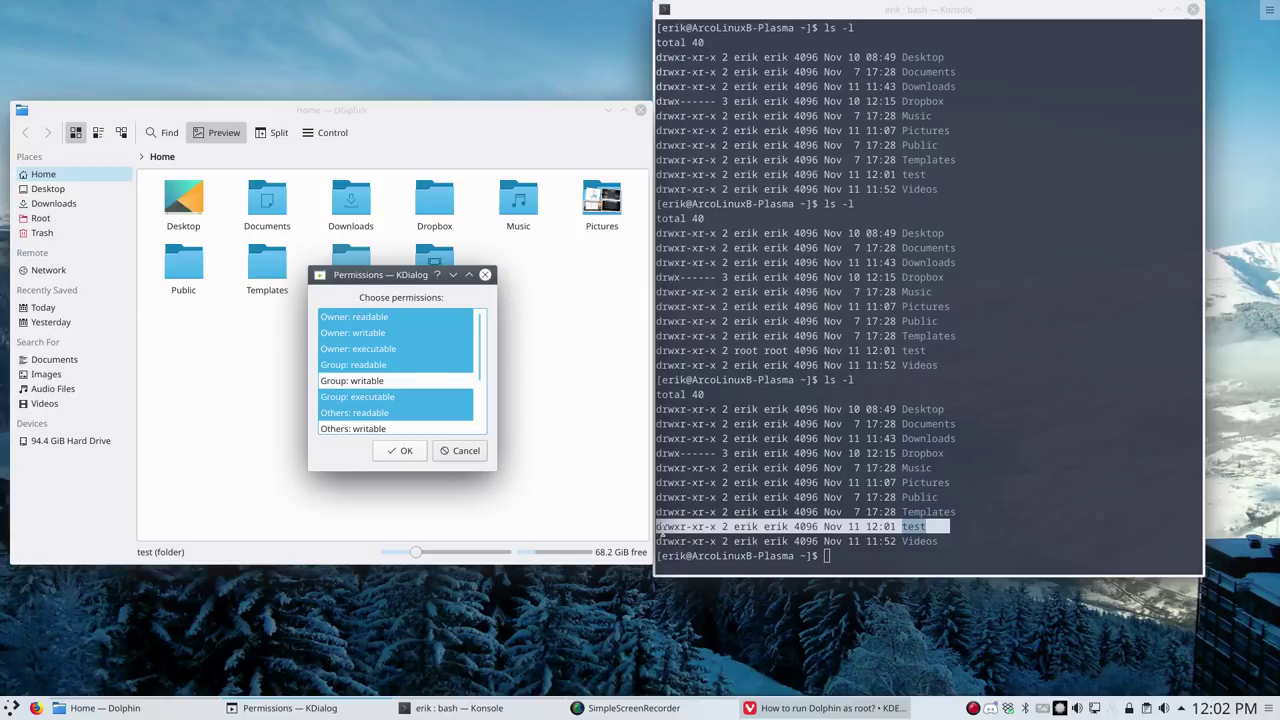
Highlight test's drwxr-xr-x permission string and owner bits in Konsole
left_click(661, 530)
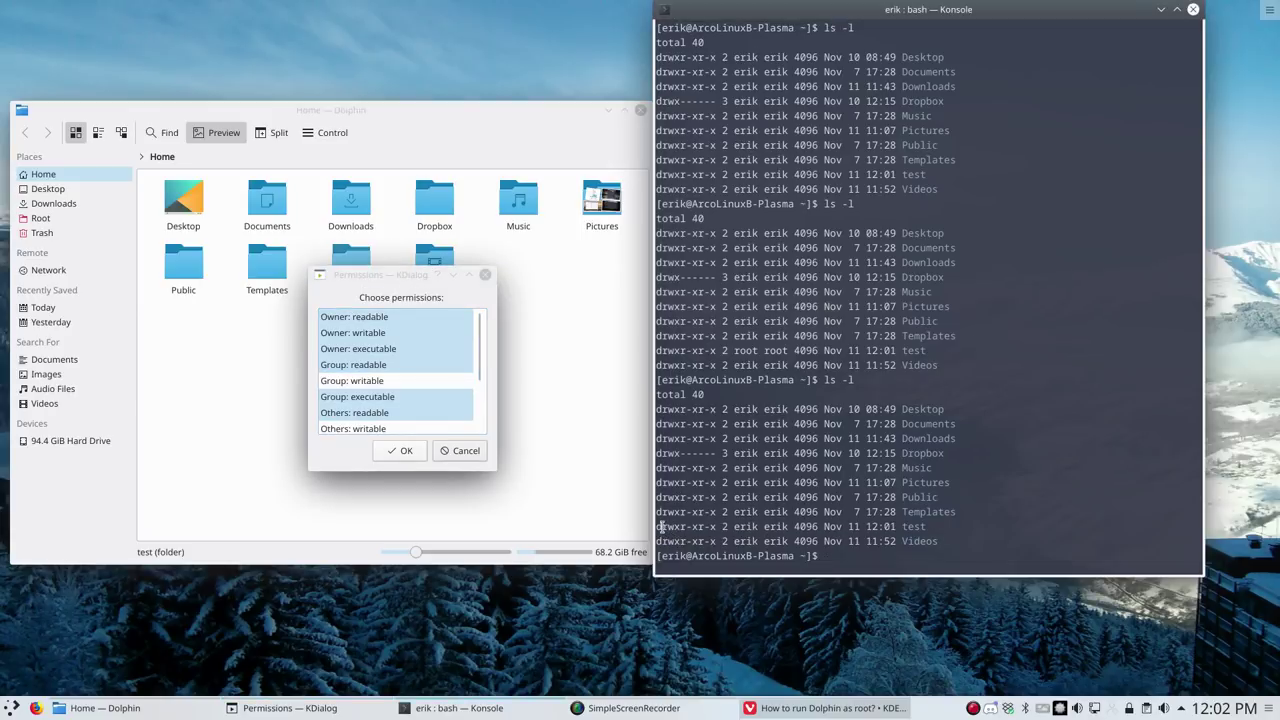
double_click(670, 526)
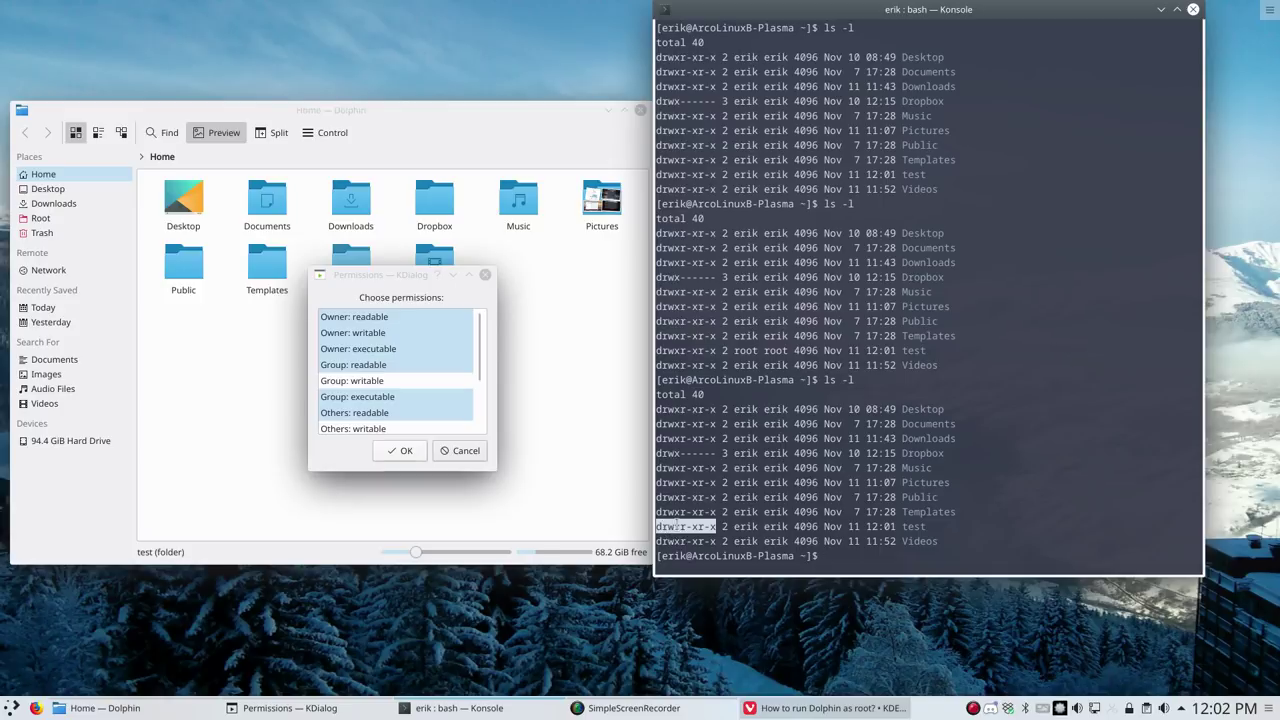
left_click(664, 527)
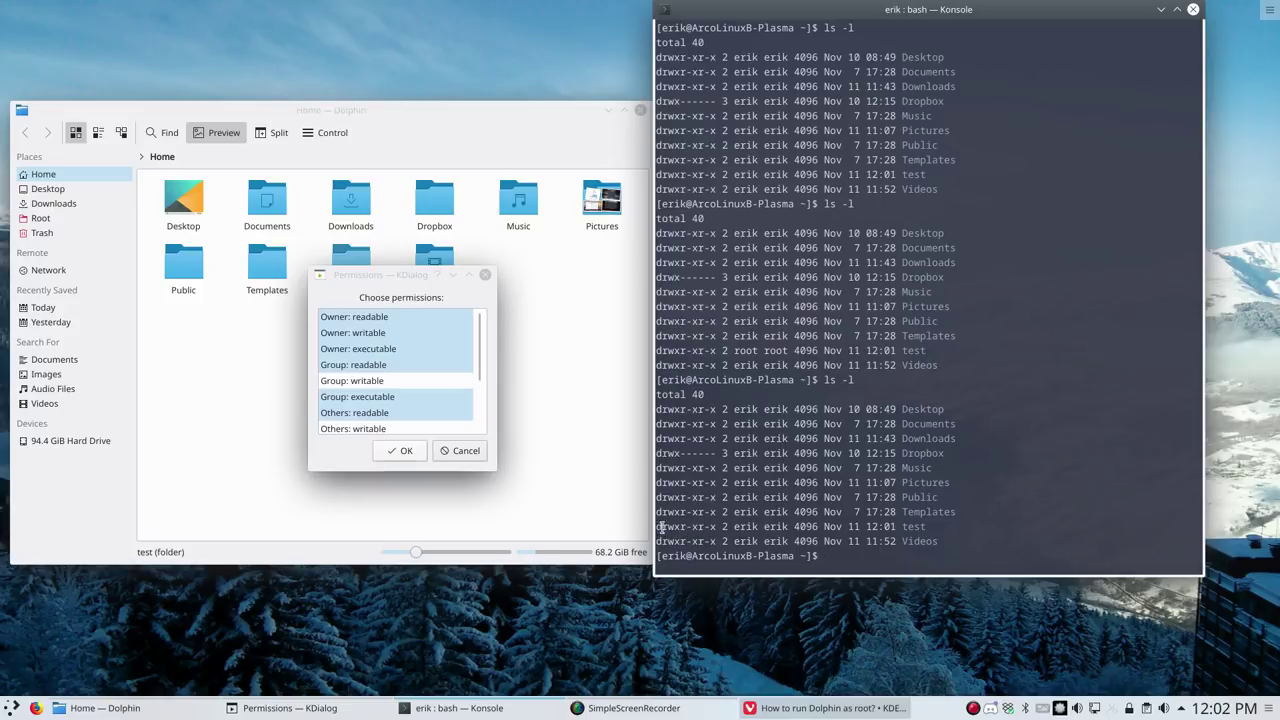
left_click_drag(661, 527, 716, 527)
left_click(680, 527)
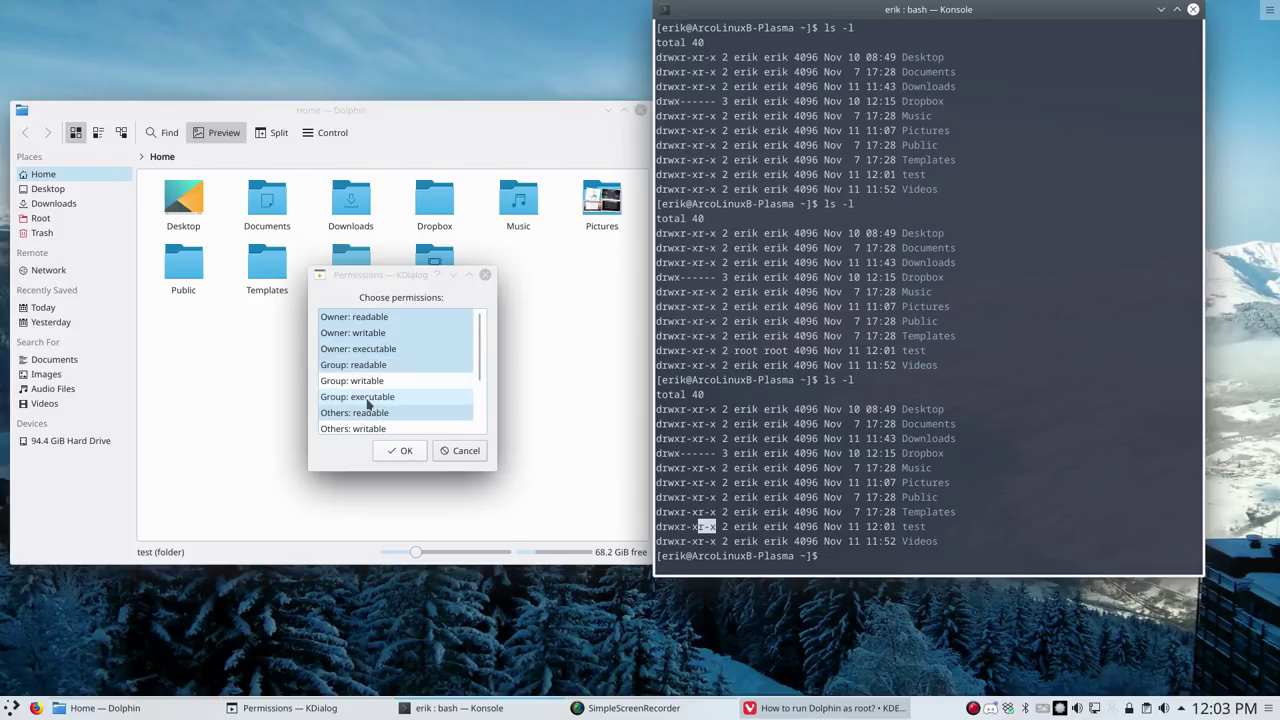
Untick group executable and others readable/executable, then cancel the Permissions dialog
left_click(368, 399)
left_click(380, 412)
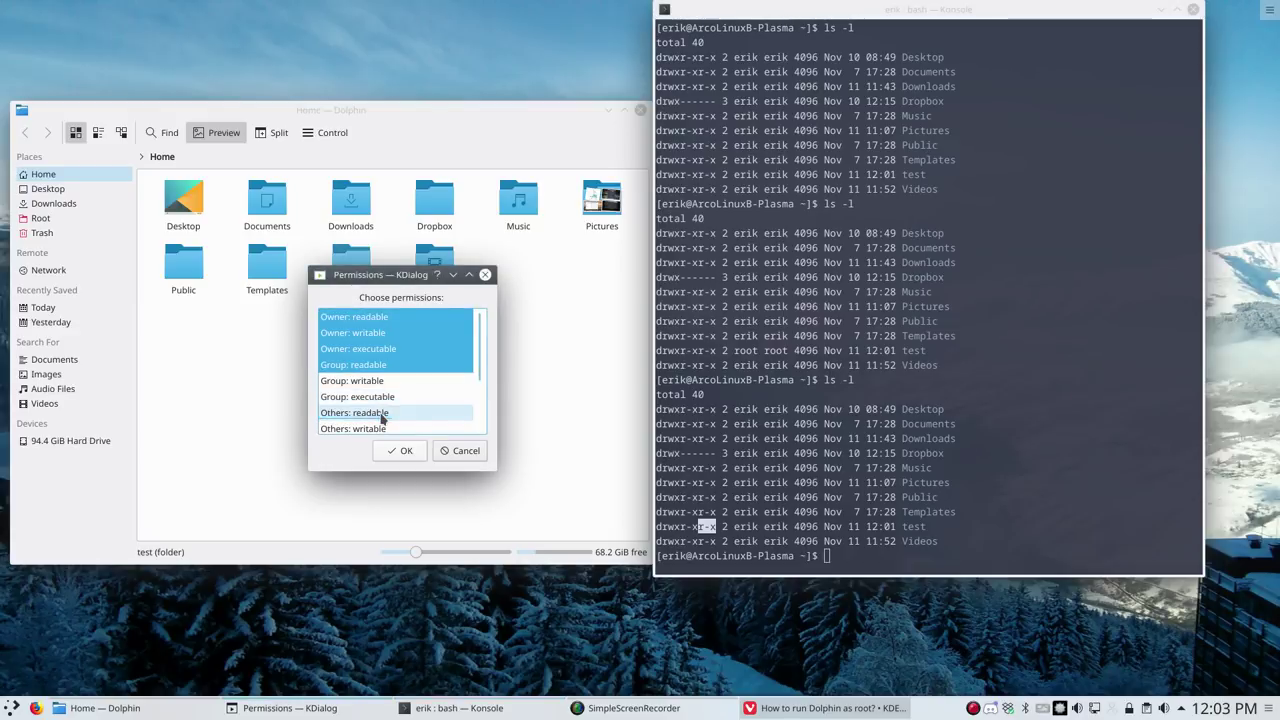
scroll(387, 418, "down", 1)
left_click(411, 403)
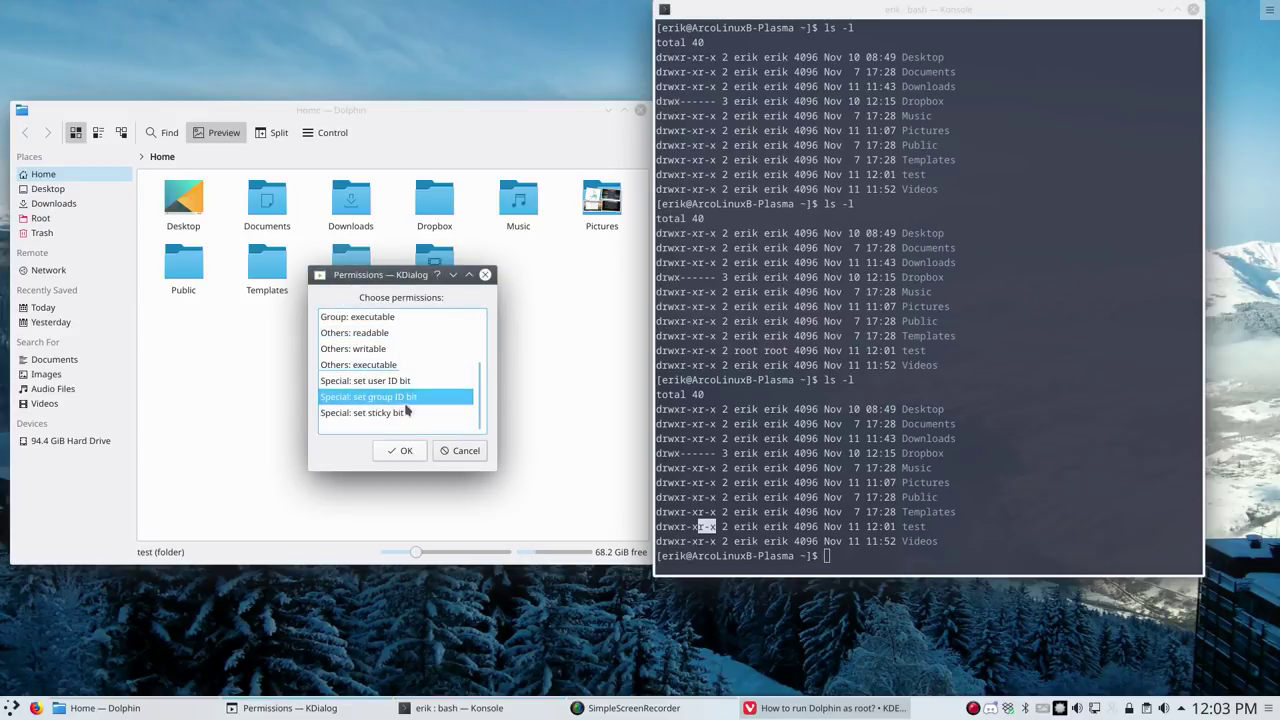
left_click(409, 404)
scroll(410, 406, "up", 2)
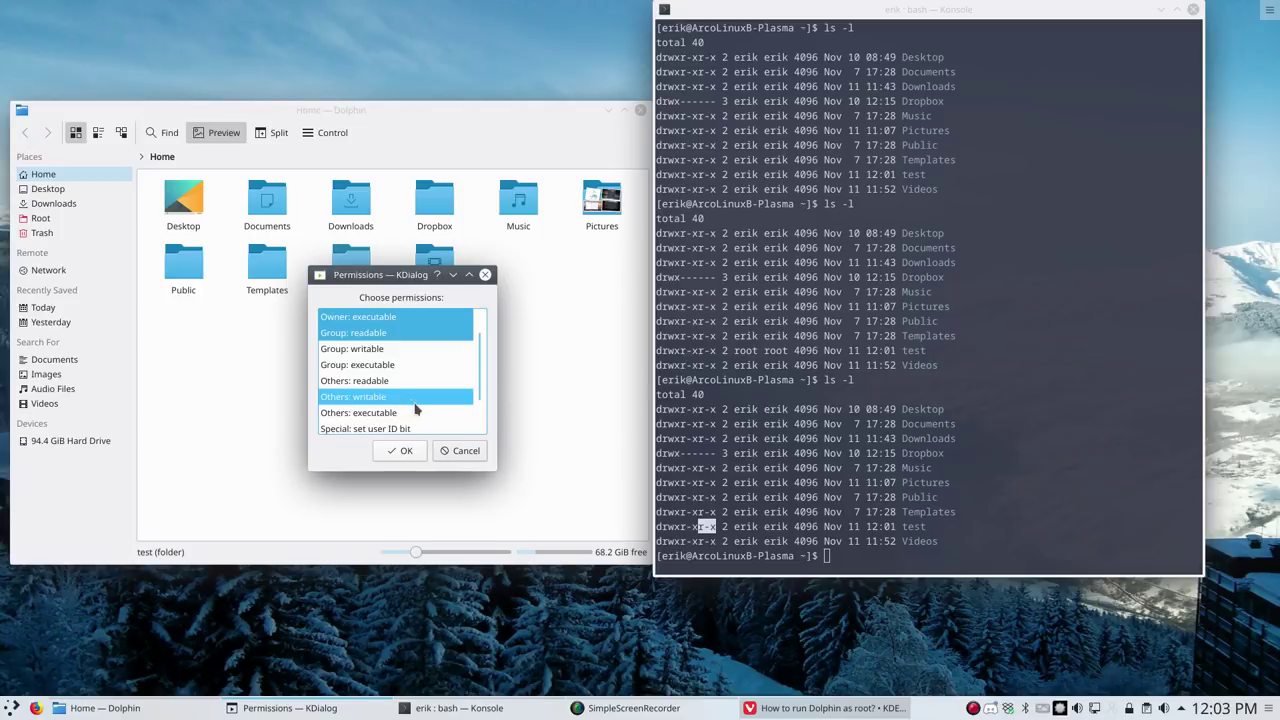
left_click(465, 455)
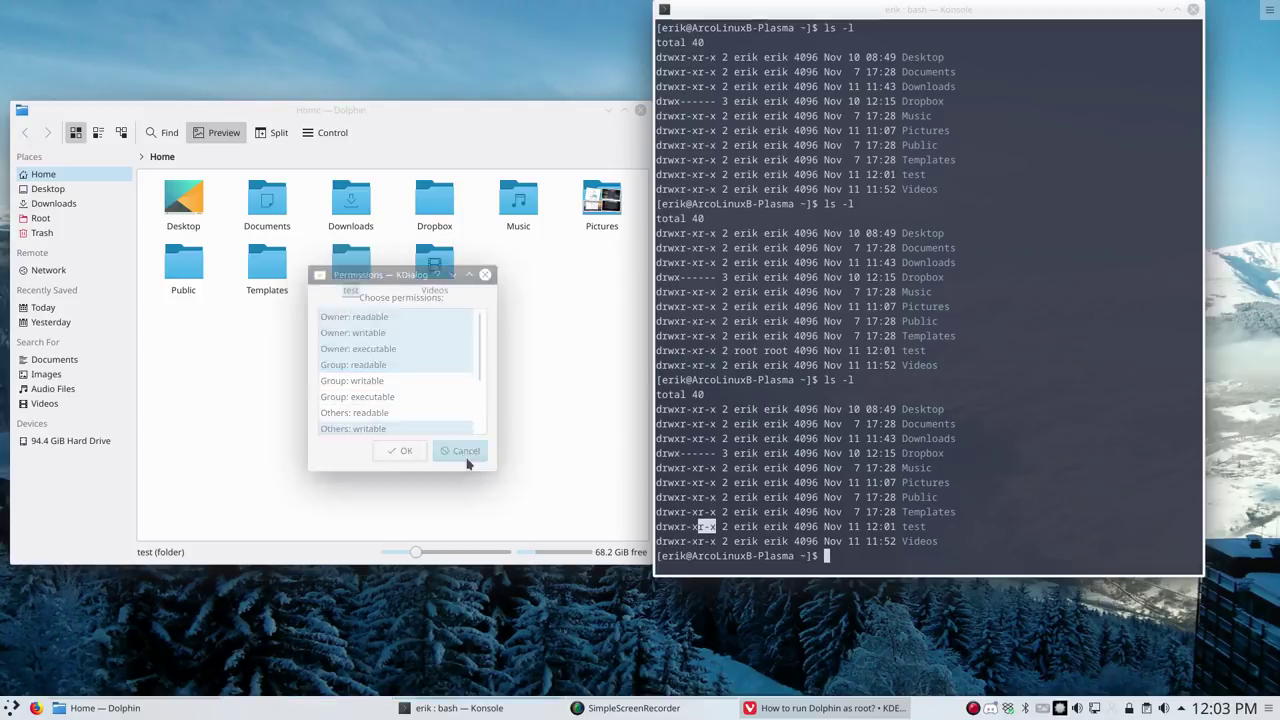
Open Change Permissions for test recursively and move the dialog off the terminal
right_click(349, 278)
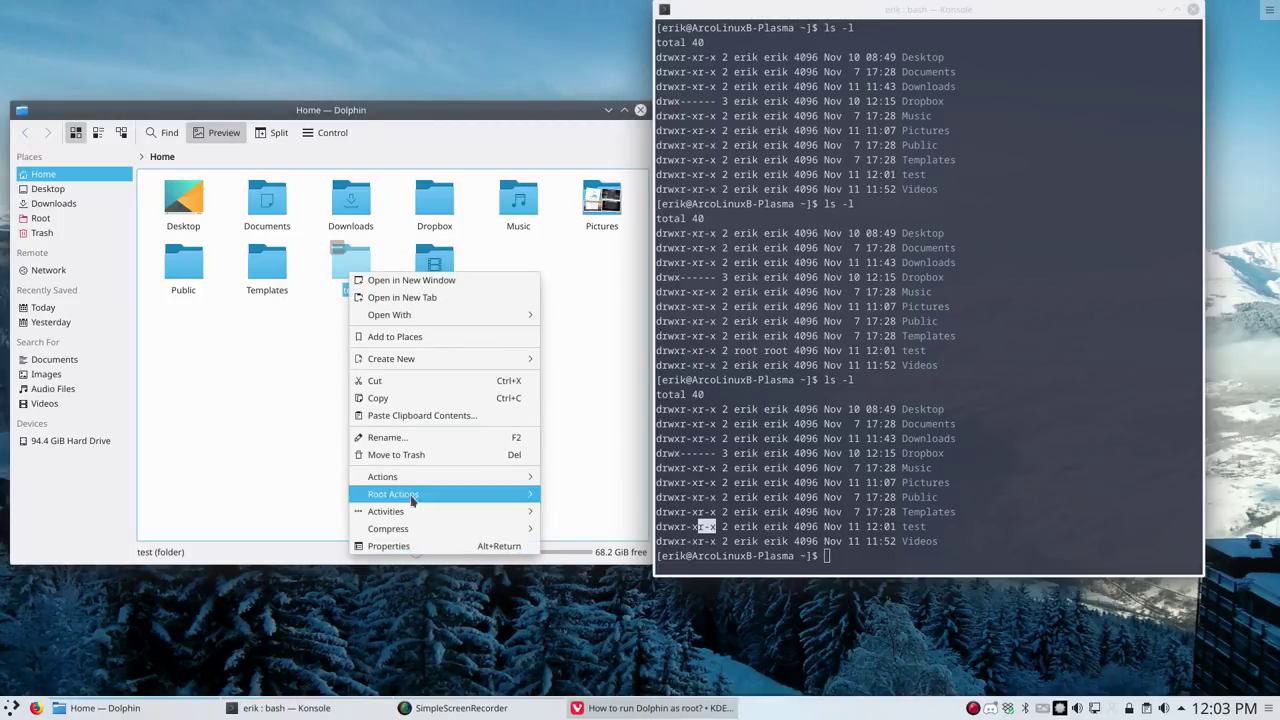
mouse_move(440, 528)
mouse_move(520, 494)
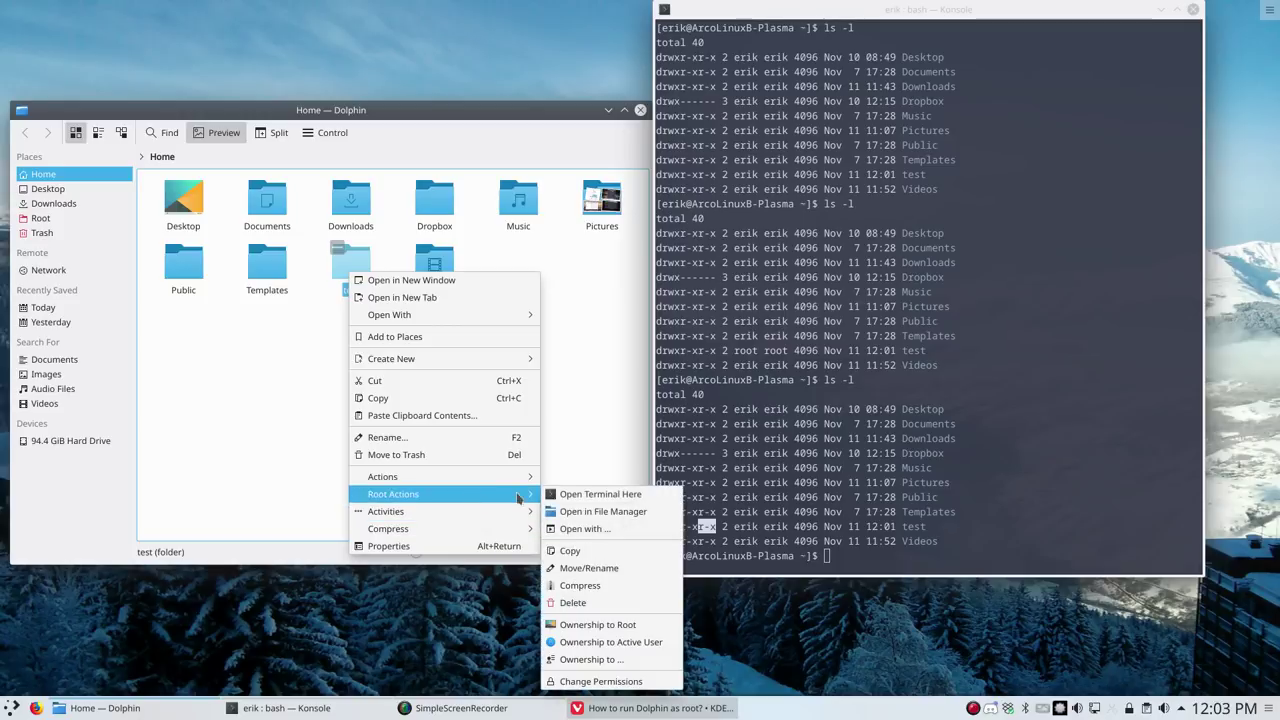
left_click(590, 682)
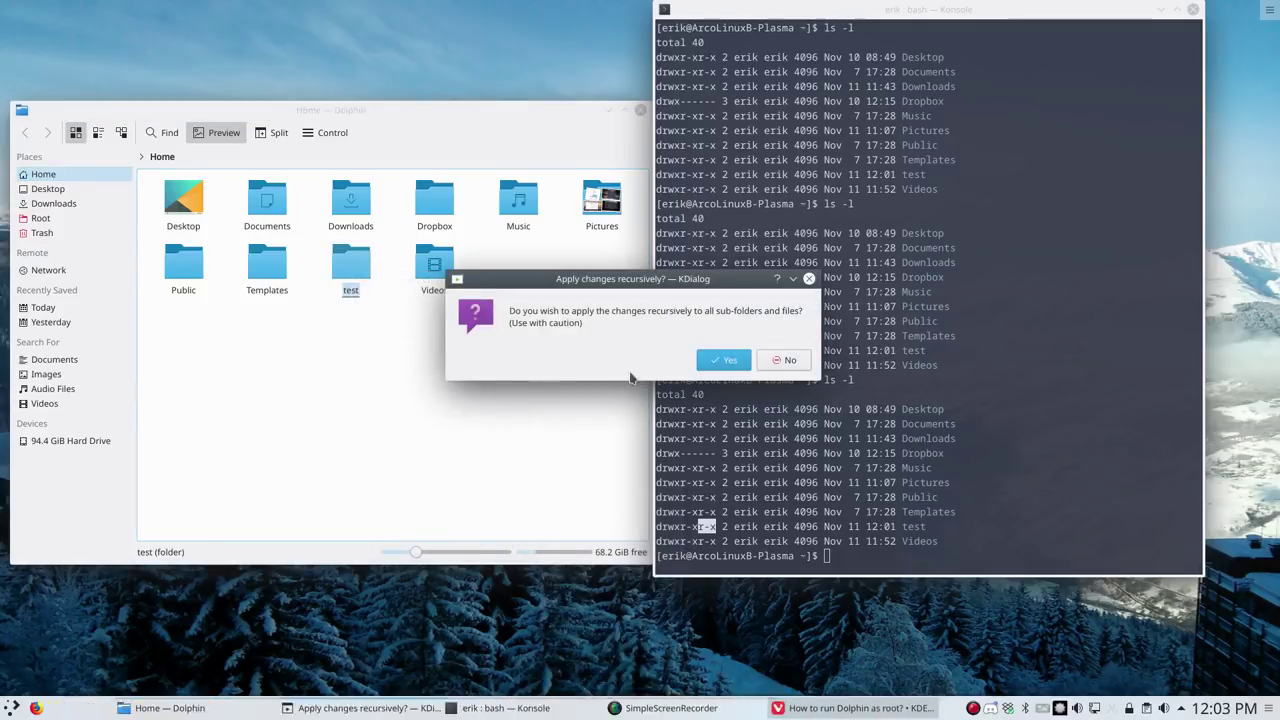
left_click(720, 357)
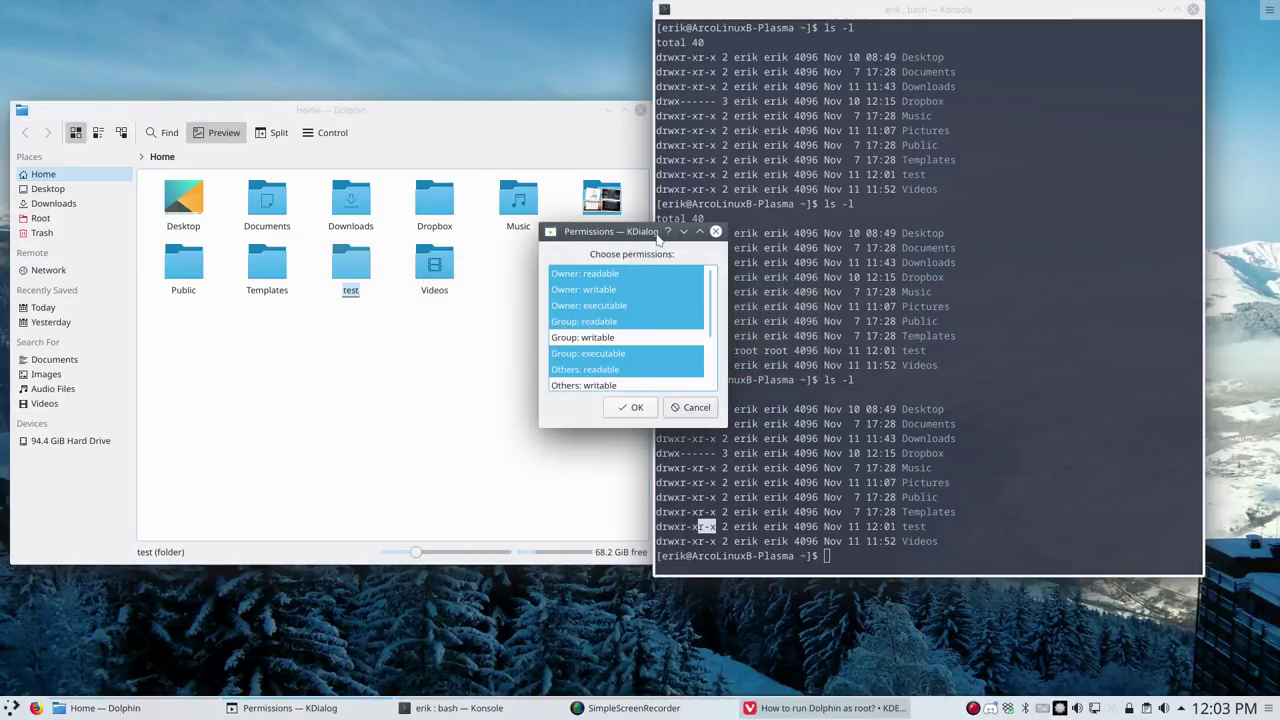
left_click_drag(653, 233, 401, 106)
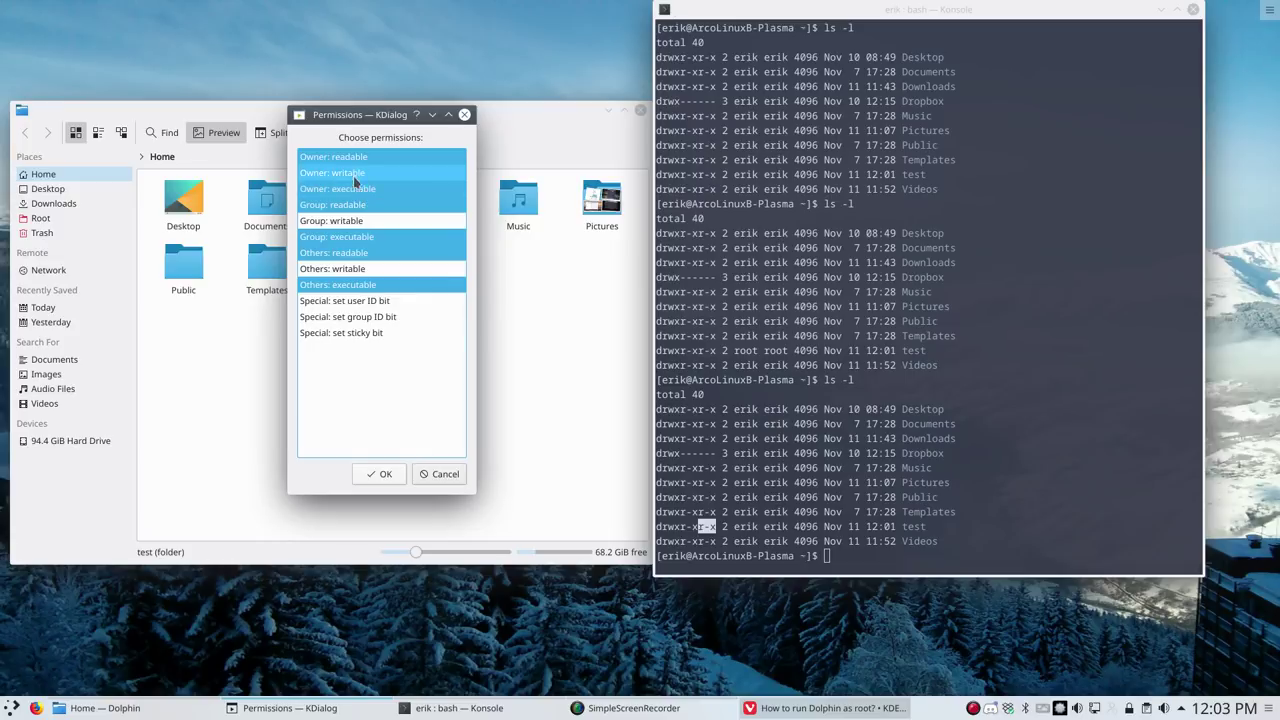
Remove group and others read and execute permissions, confirming with the root password
left_click(352, 205)
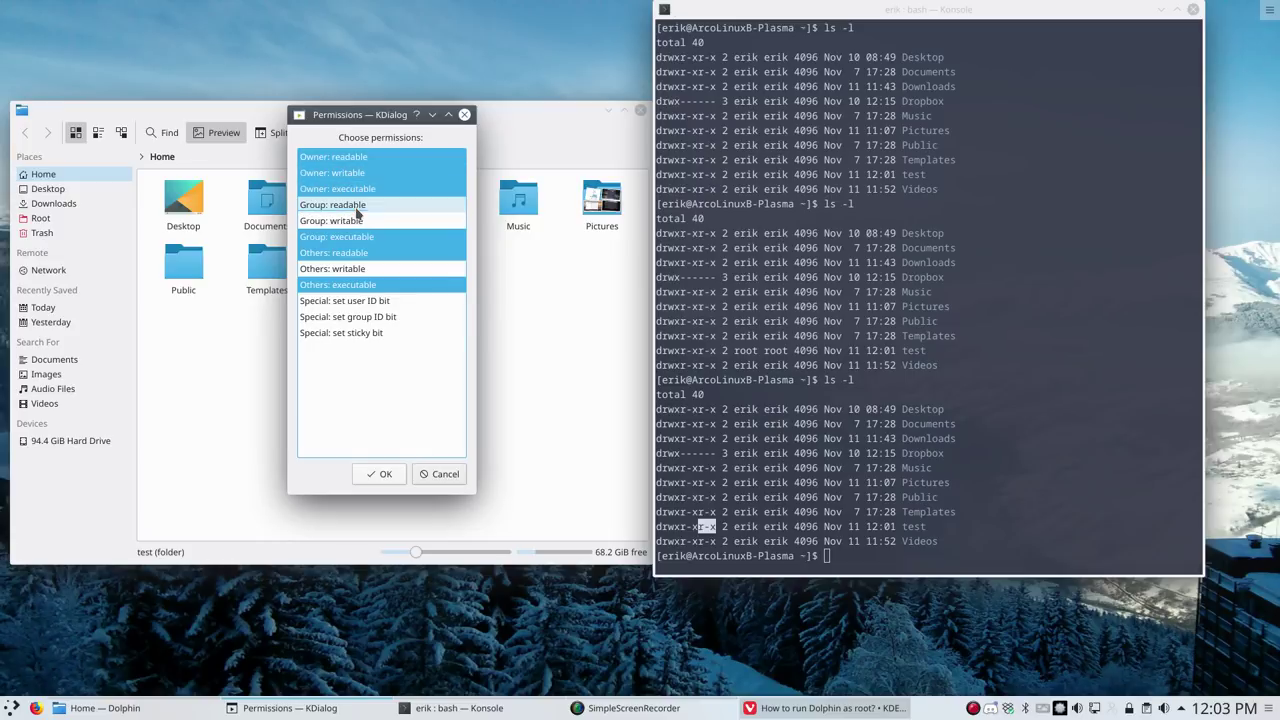
left_click(351, 240)
left_click(358, 257)
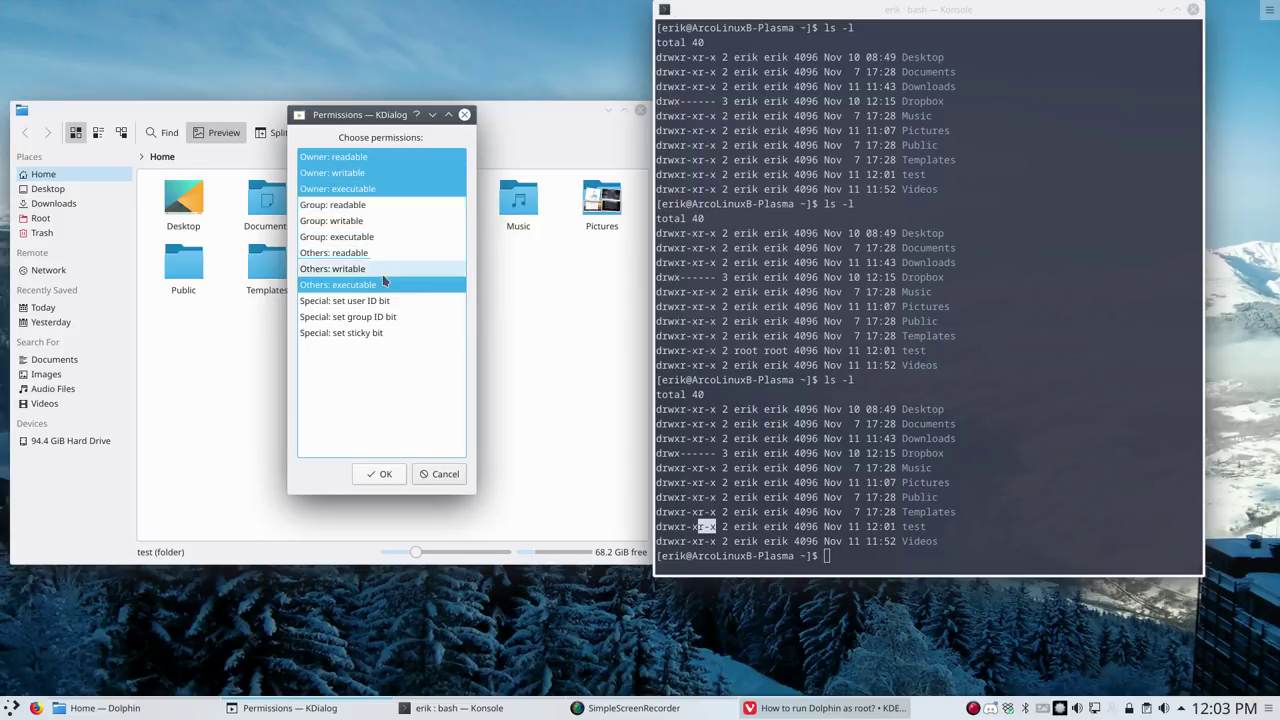
left_click(370, 285)
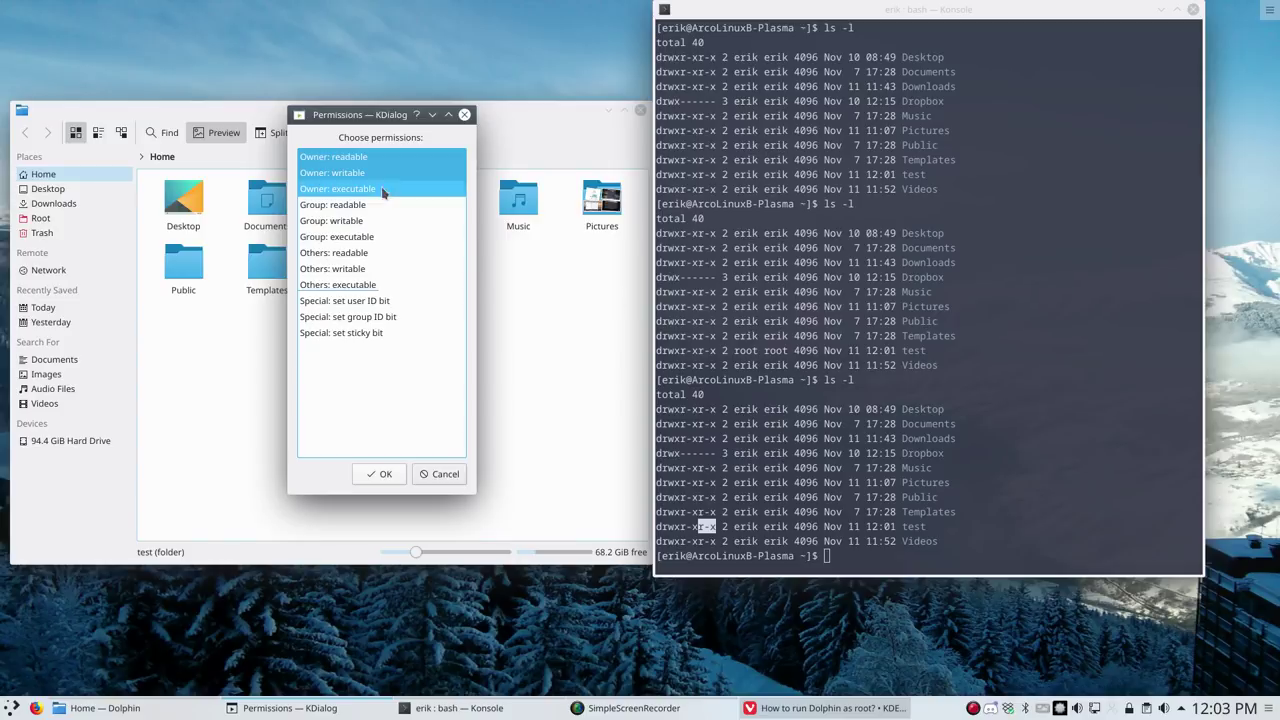
left_click(385, 474)
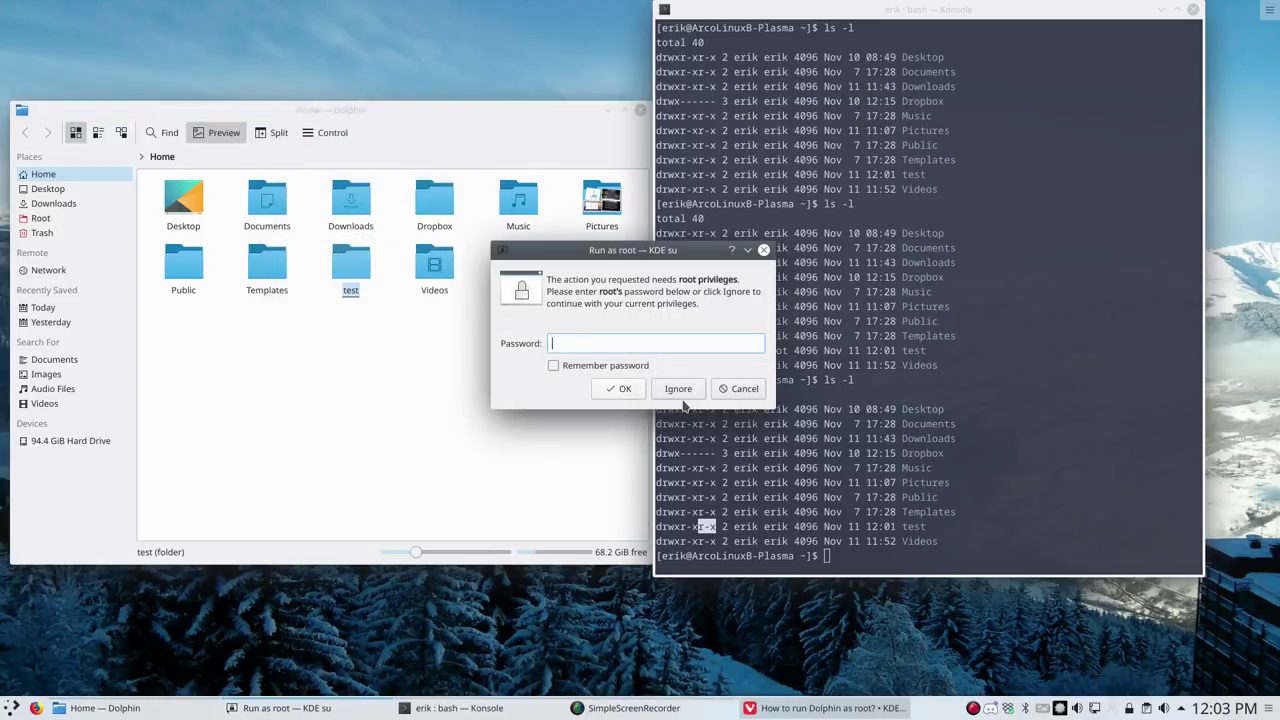
type("*****")
key("Return")
Rerun ls -l and highlight test's new drwx------ permissions
left_click(741, 510)
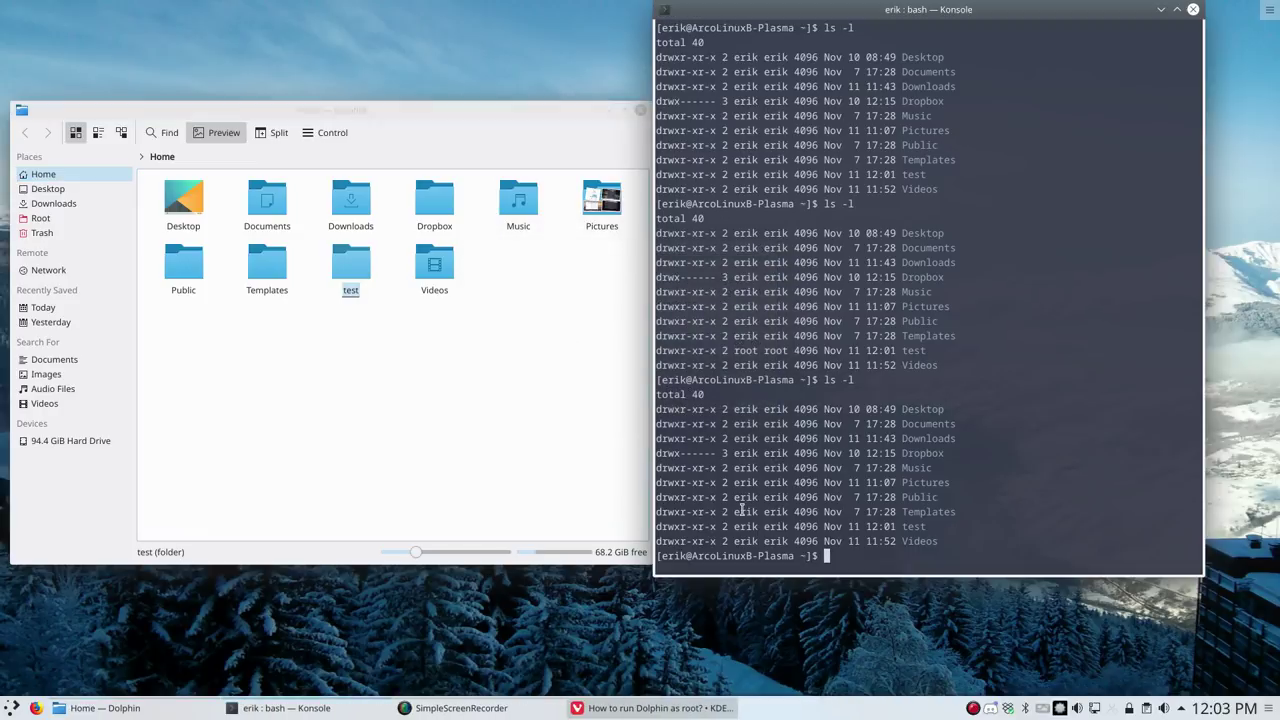
key("Up")
key("Return")
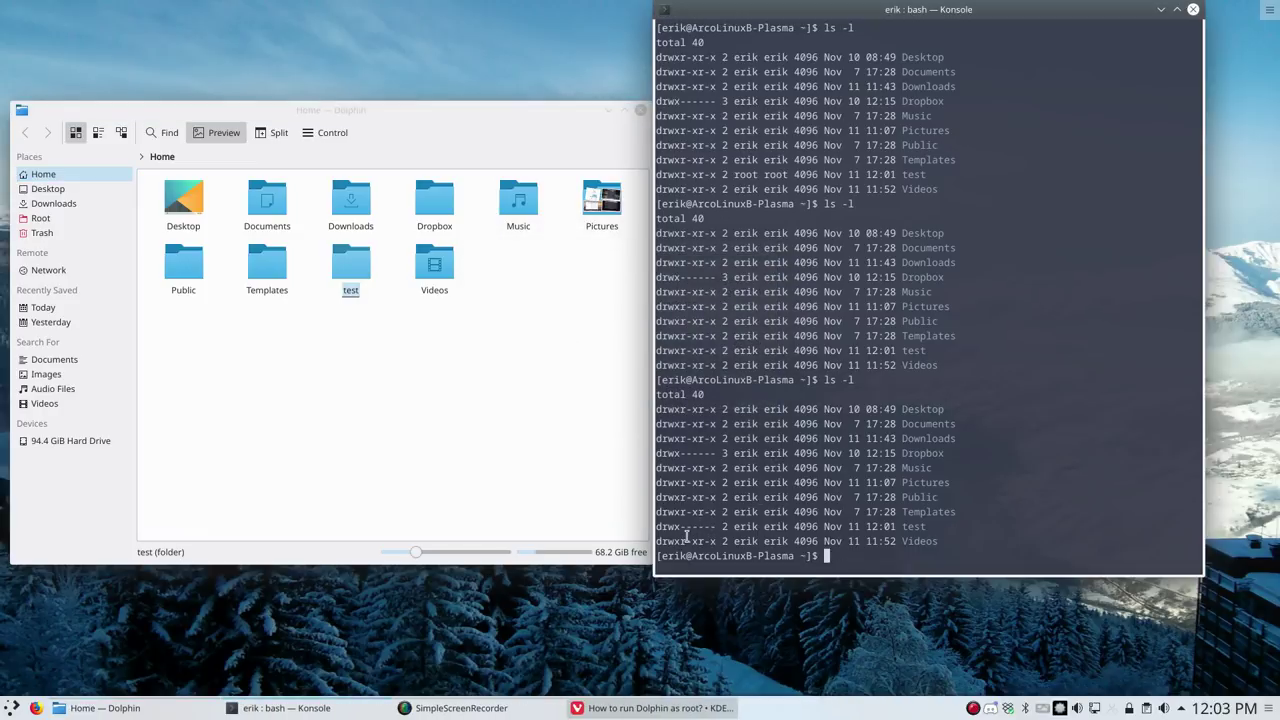
left_click_drag(663, 530, 716, 527)
Reopen Change Permissions for test and re-tick group and others read and execute
right_click(364, 262)
mouse_move(457, 481)
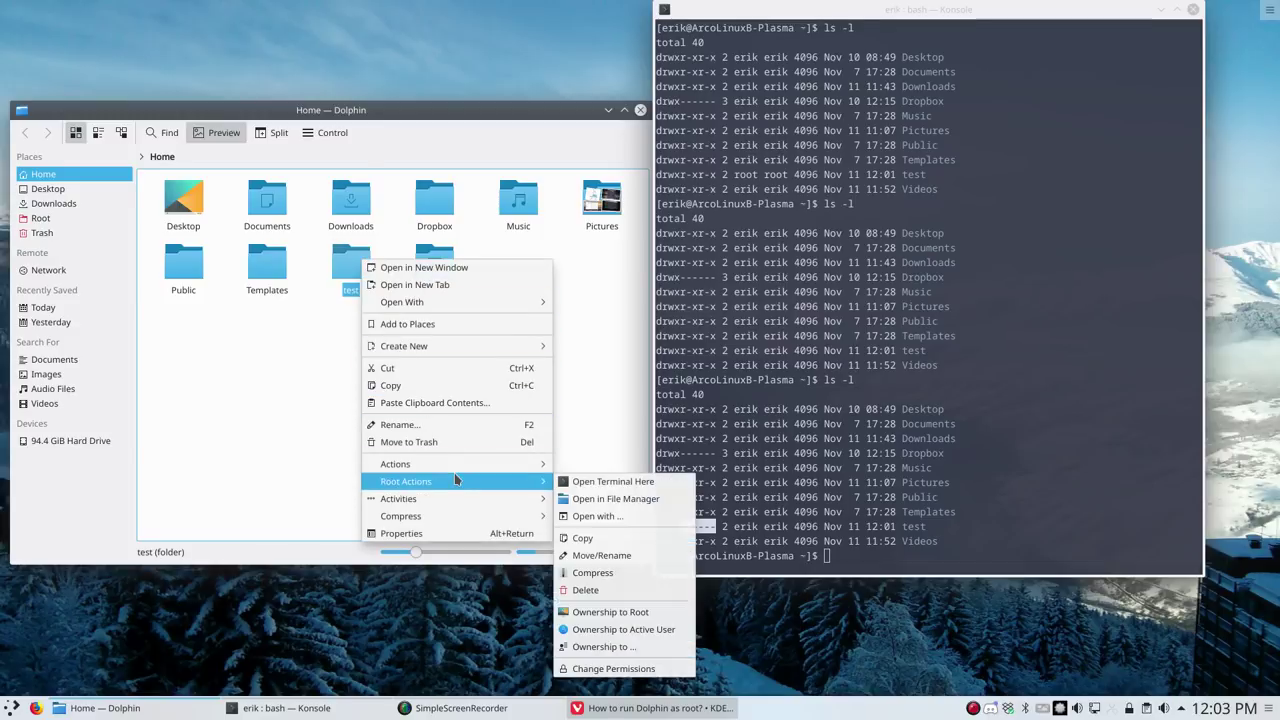
left_click(622, 669)
left_click(727, 362)
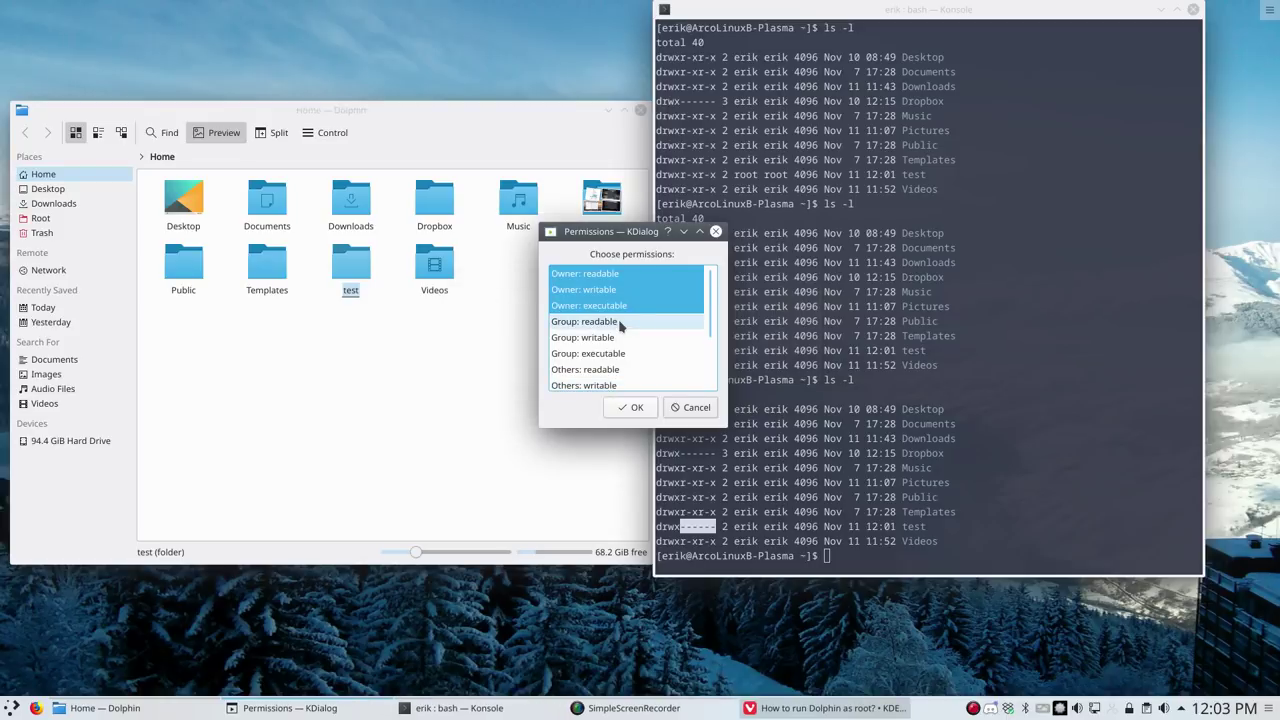
left_click(618, 321)
left_click(608, 353)
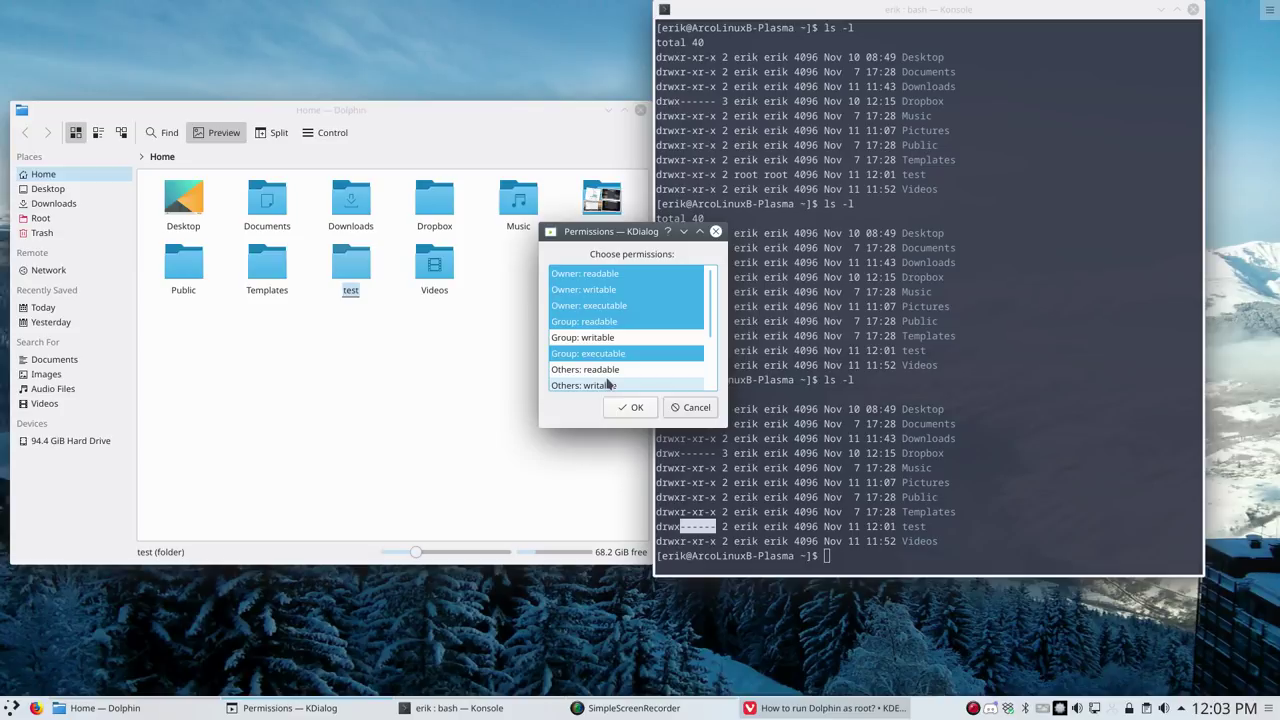
left_click(610, 370)
scroll(620, 368, "down", 1)
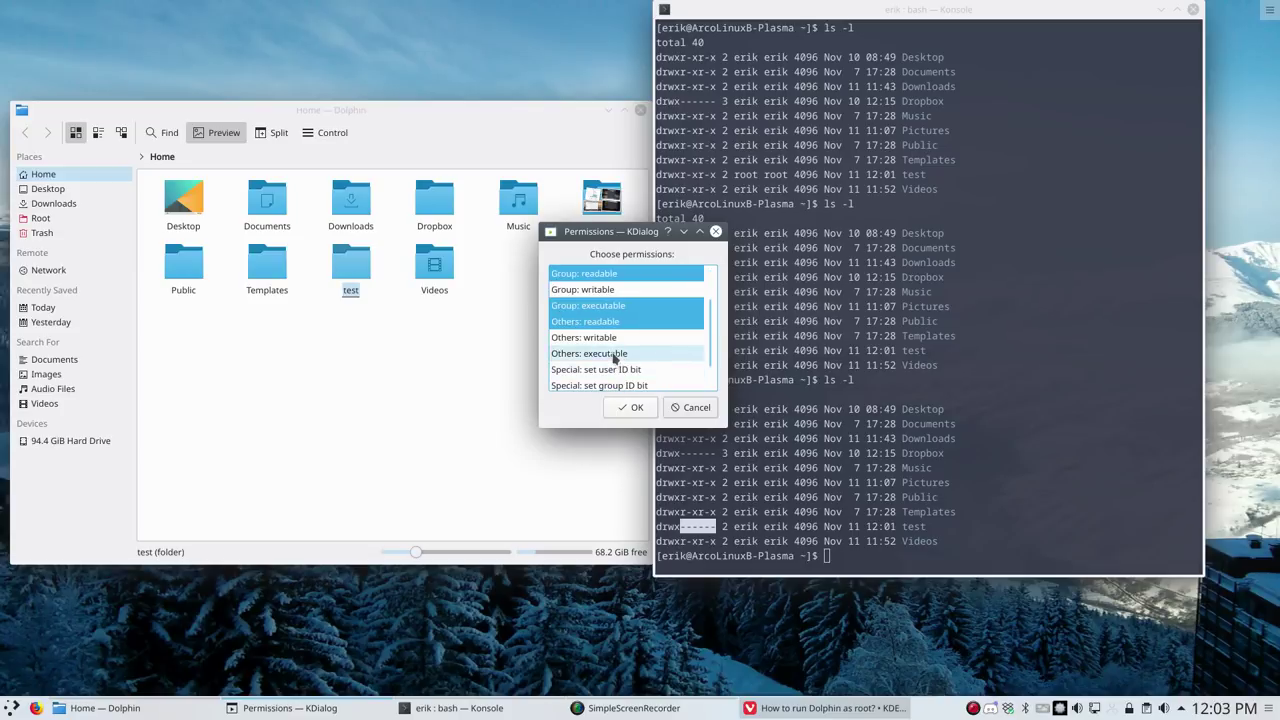
left_click(615, 355)
Apply the drwxr-xr-x permissions with the root password and highlight test in ls -l
left_click(632, 407)
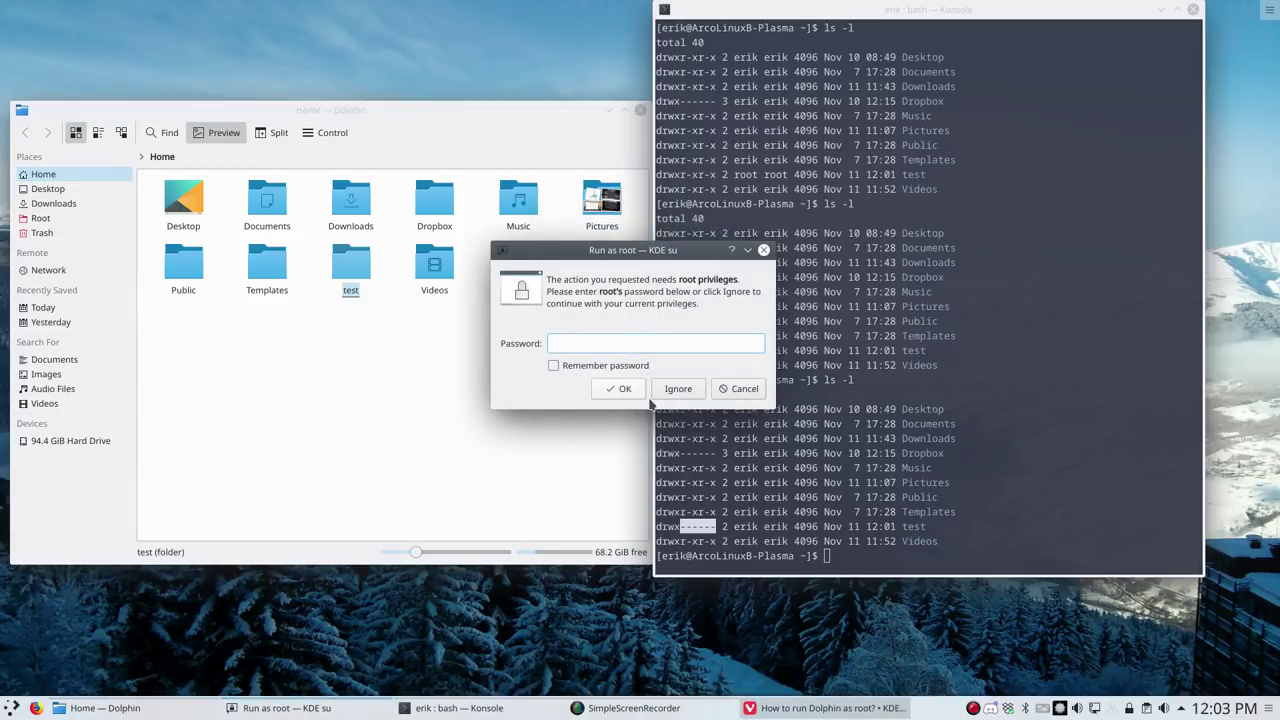
type("****")
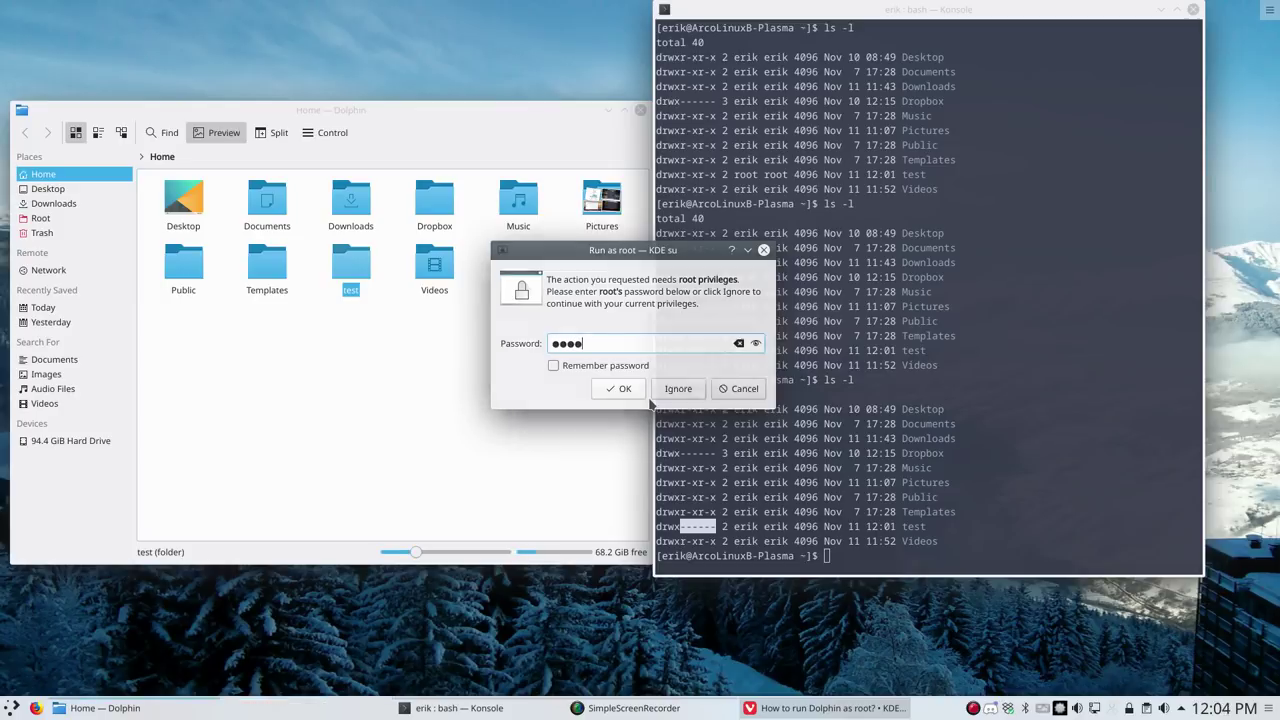
key("Return")
left_click(723, 470)
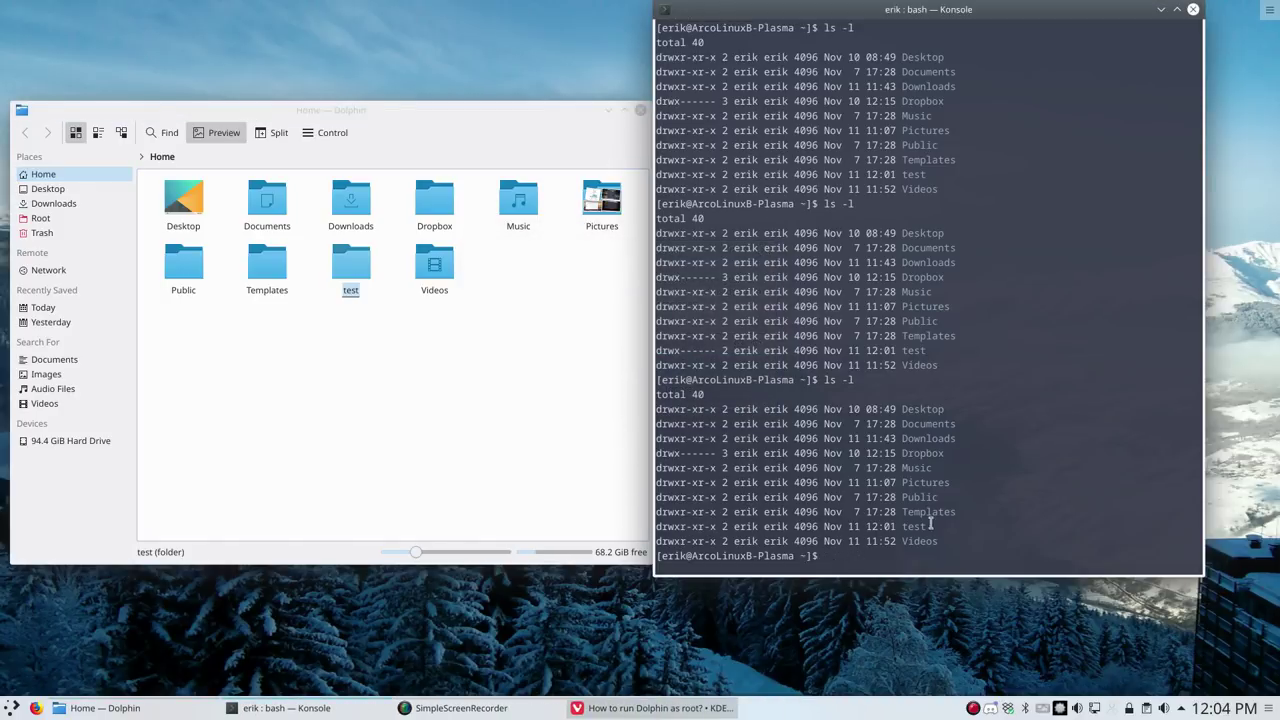
left_click_drag(928, 526, 654, 528)
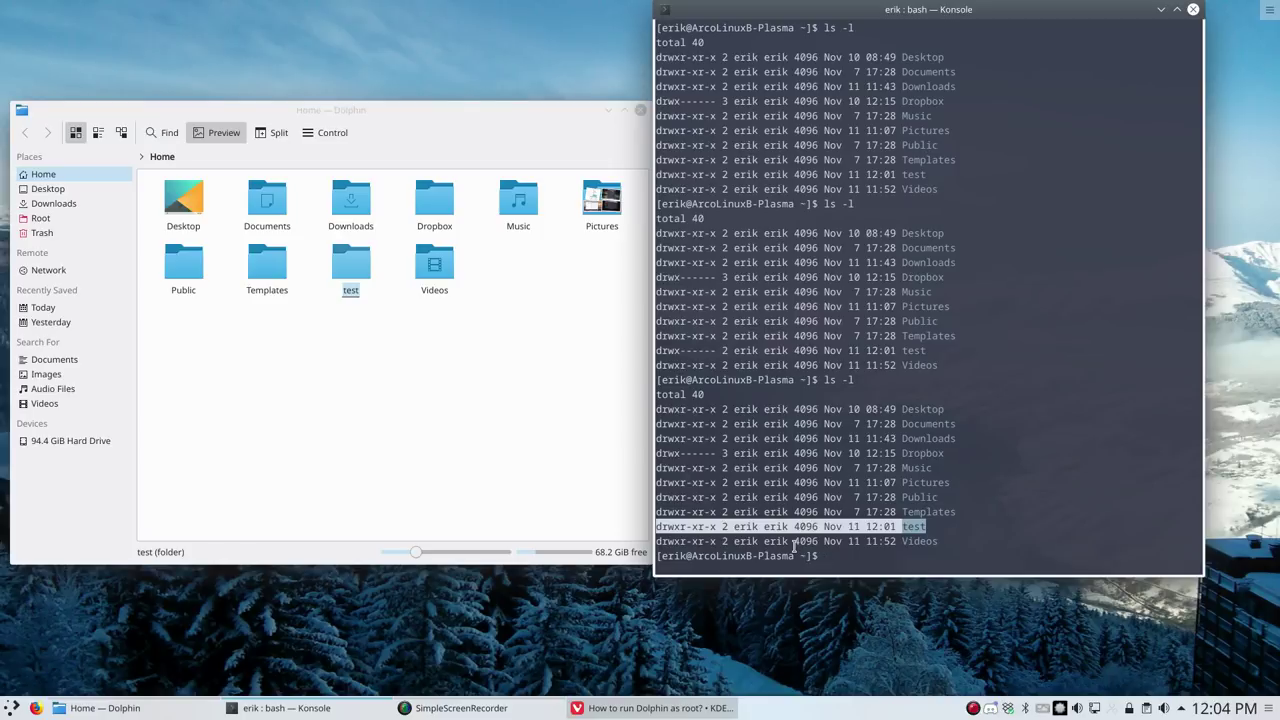
Close Konsole and request opening Home in a root file manager with the root password
left_click(1193, 9)
right_click(316, 365)
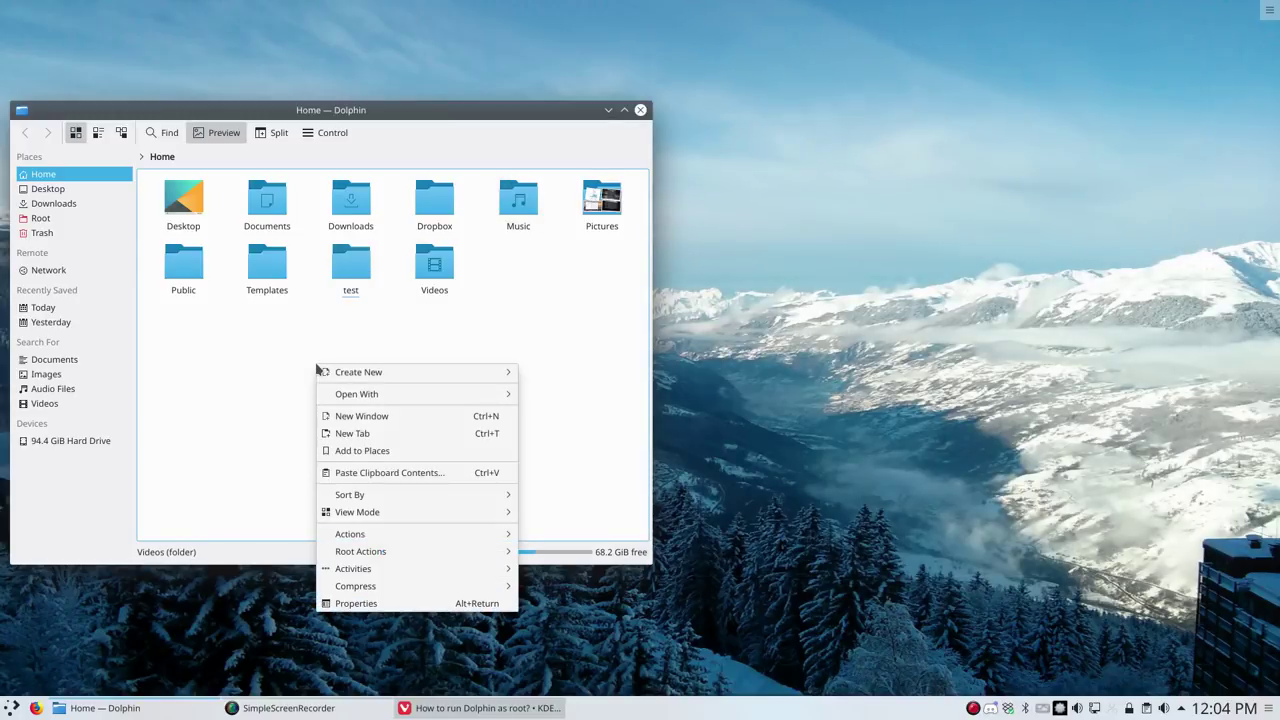
mouse_move(397, 536)
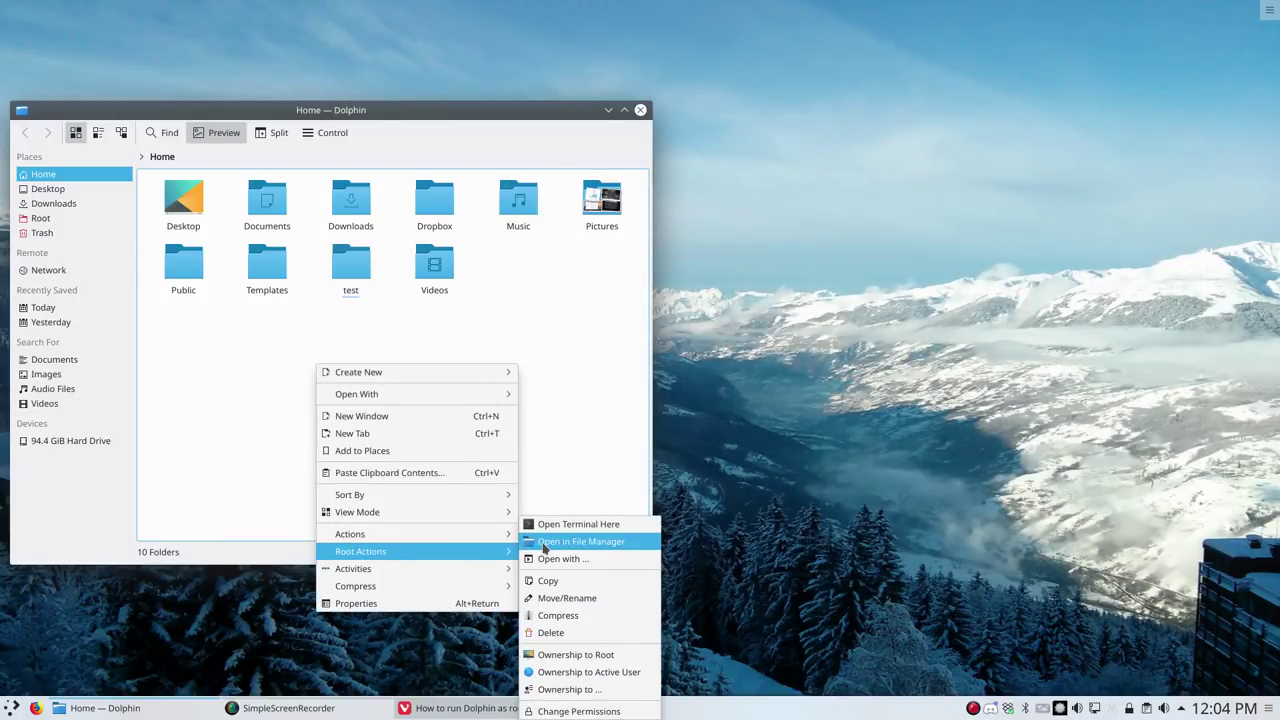
left_click(594, 544)
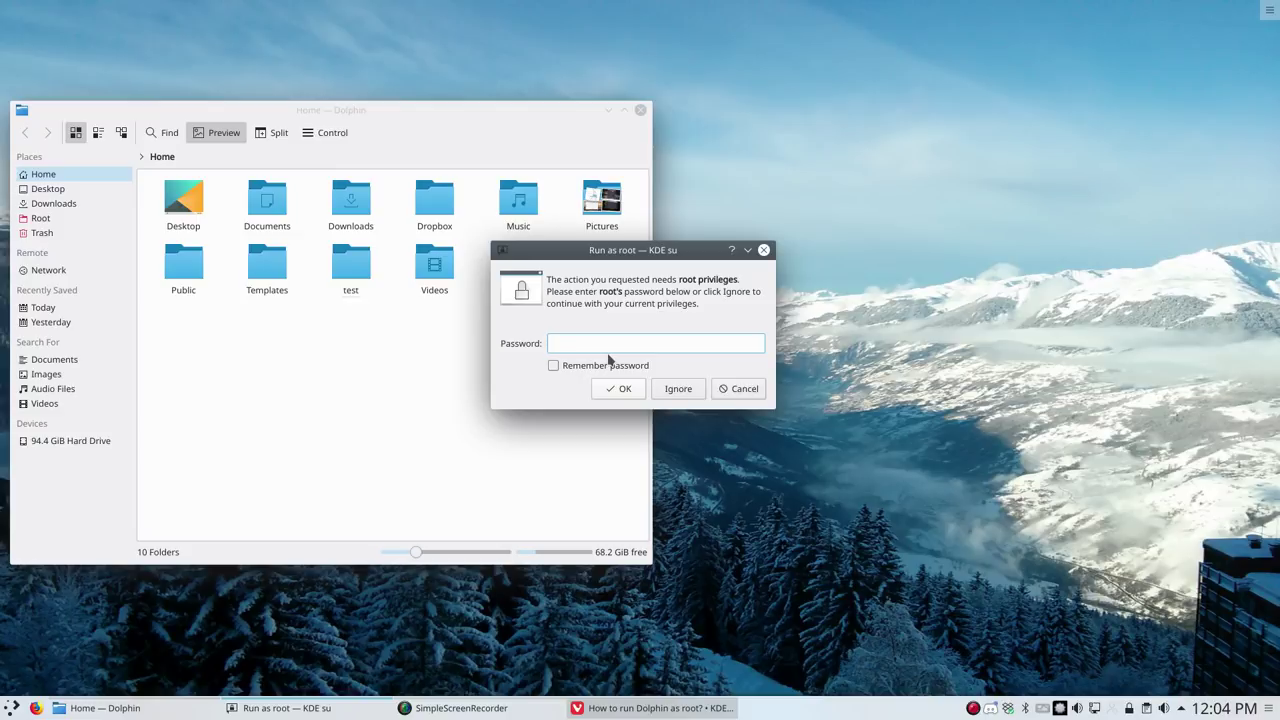
type("*****")
key("Return")
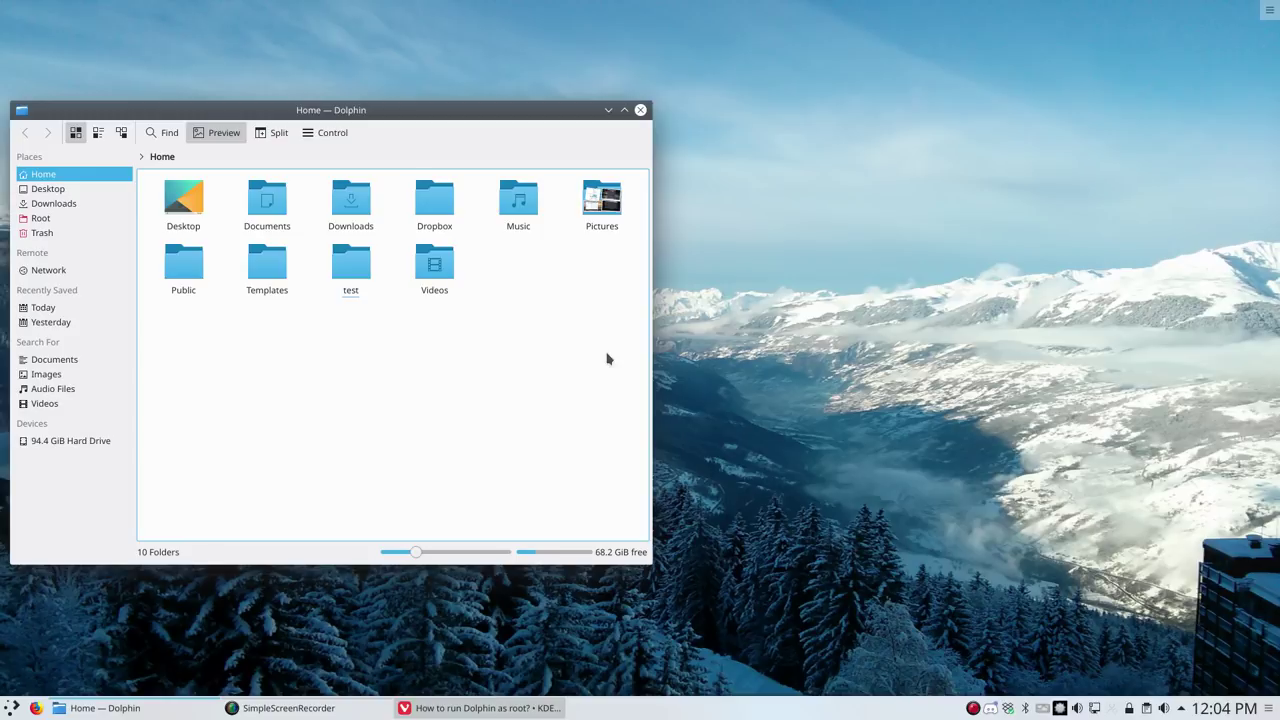
Show the Root Actions submenu from empty space in the Home folder
right_click(447, 381)
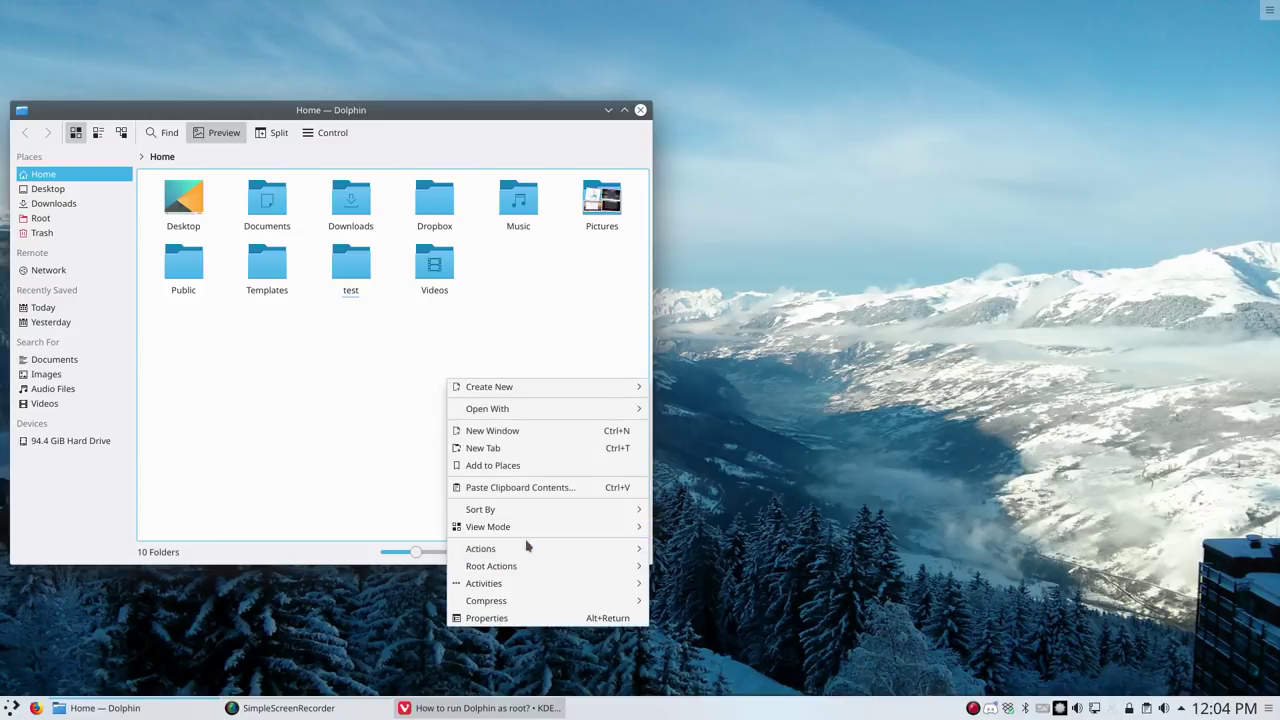
mouse_move(528, 567)
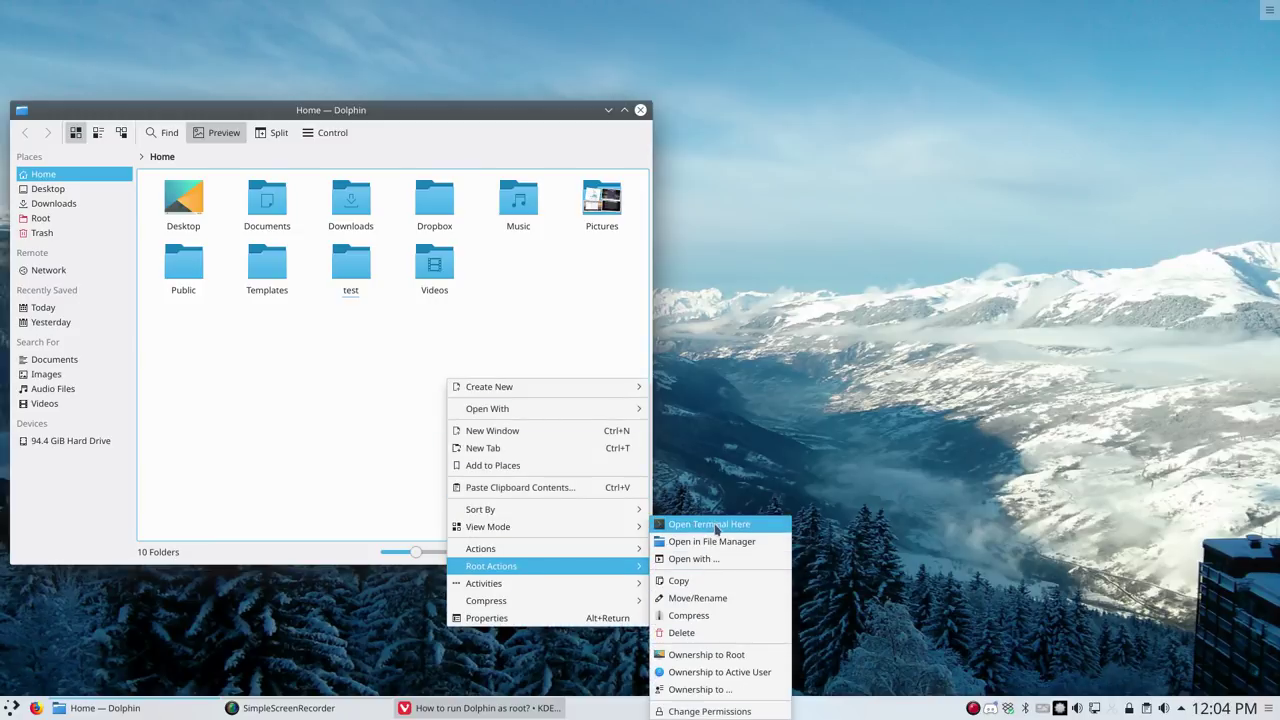